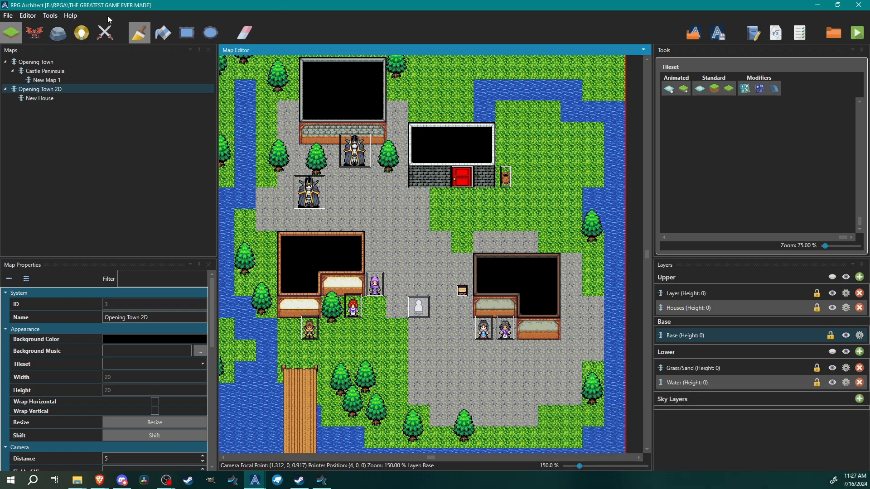
# Open the game database and inspect the class assignment of the character Bertimus
pyautogui.click(49, 15)
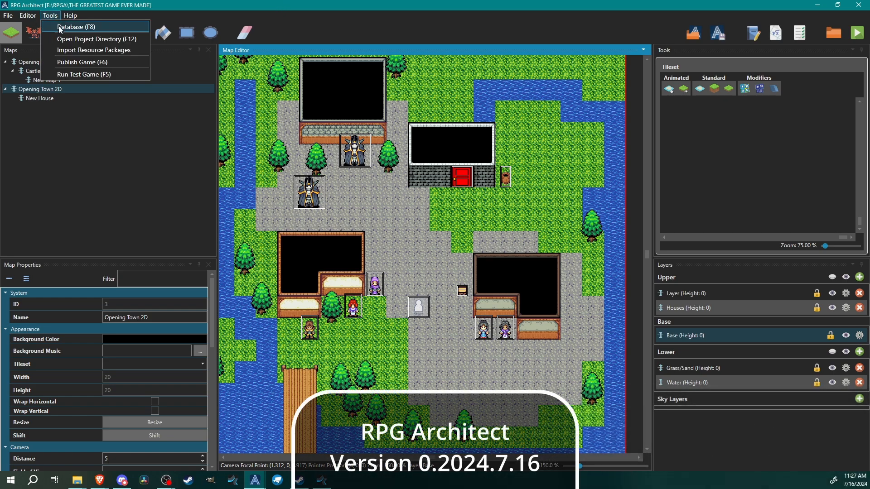
pyautogui.click(68, 27)
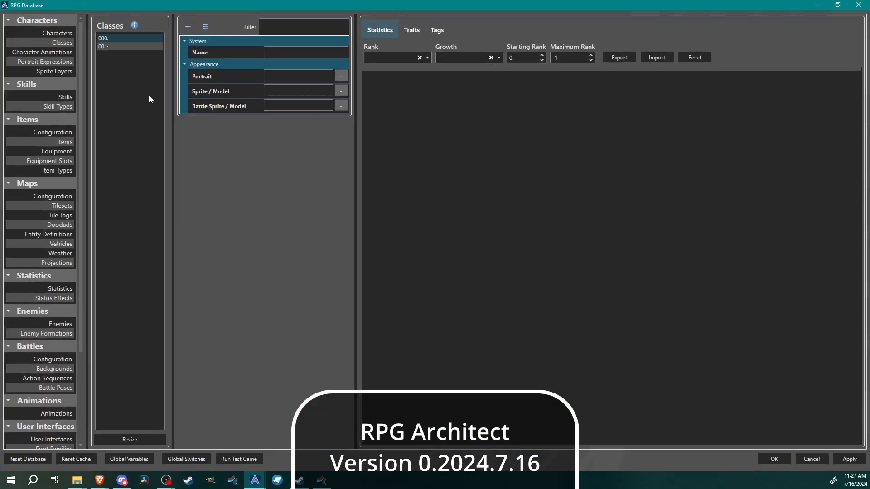
pyautogui.click(50, 34)
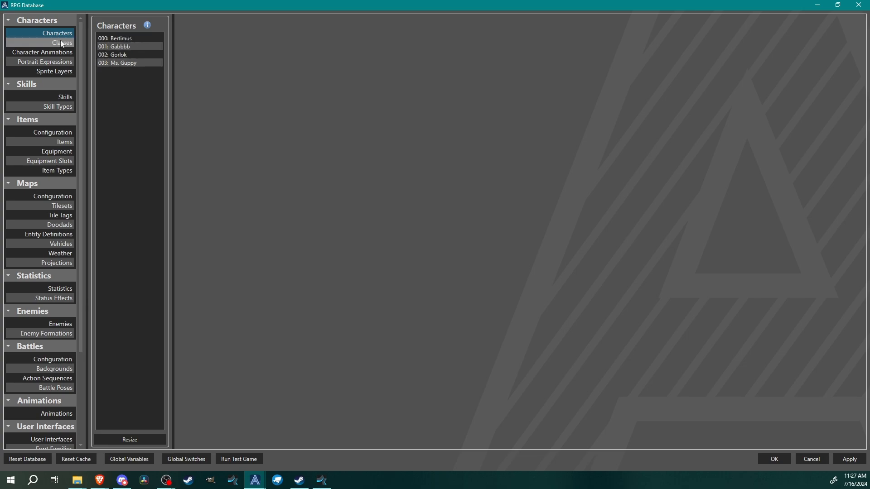
pyautogui.click(110, 38)
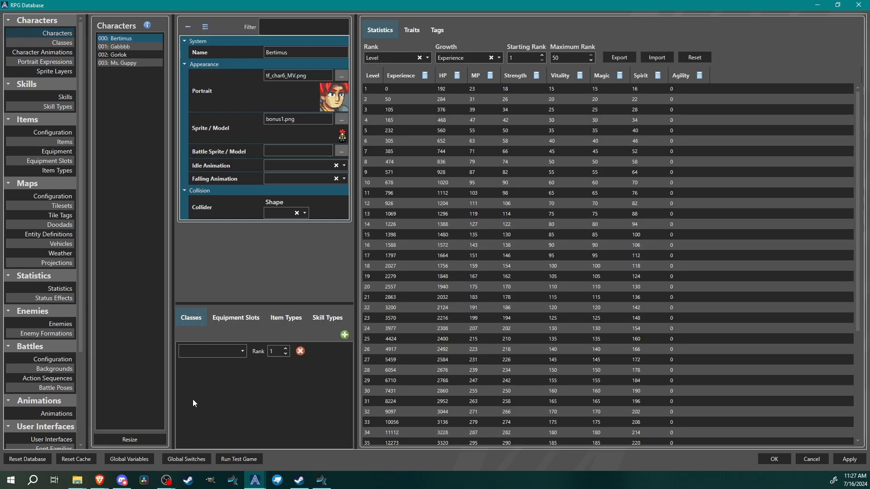
pyautogui.click(235, 356)
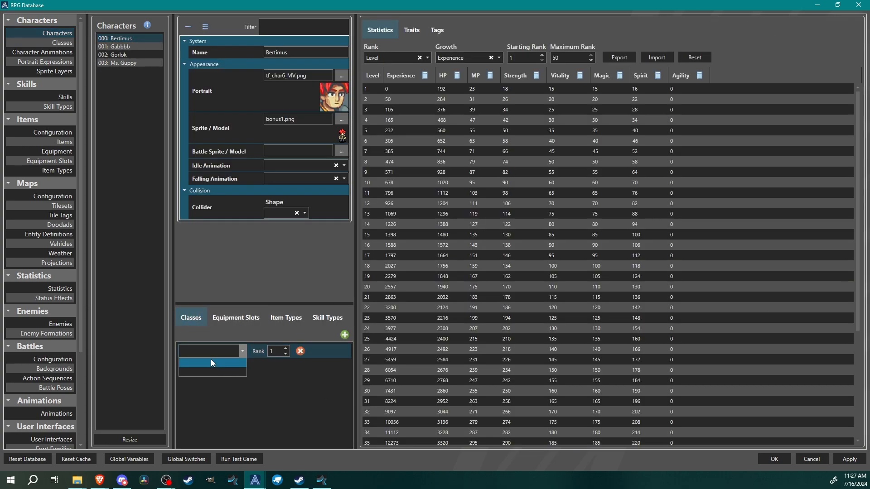
pyautogui.click(233, 424)
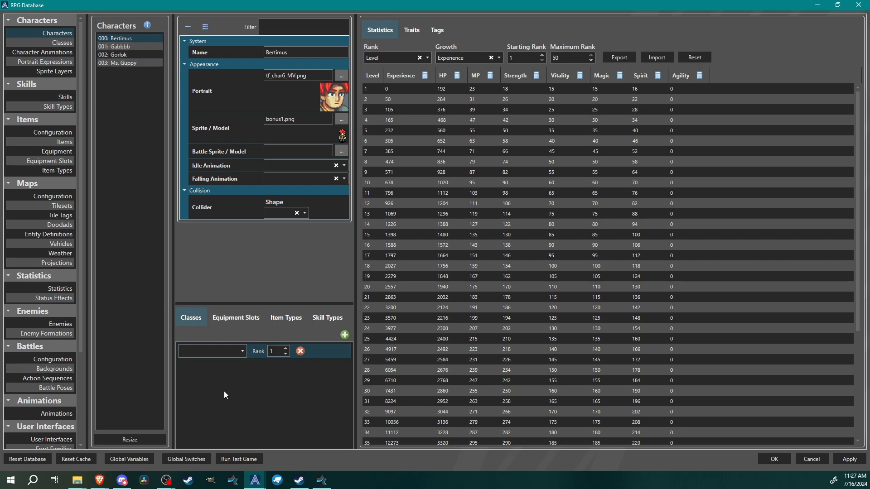
# Select the first, unnamed class and name it BertZerker
pyautogui.click(47, 43)
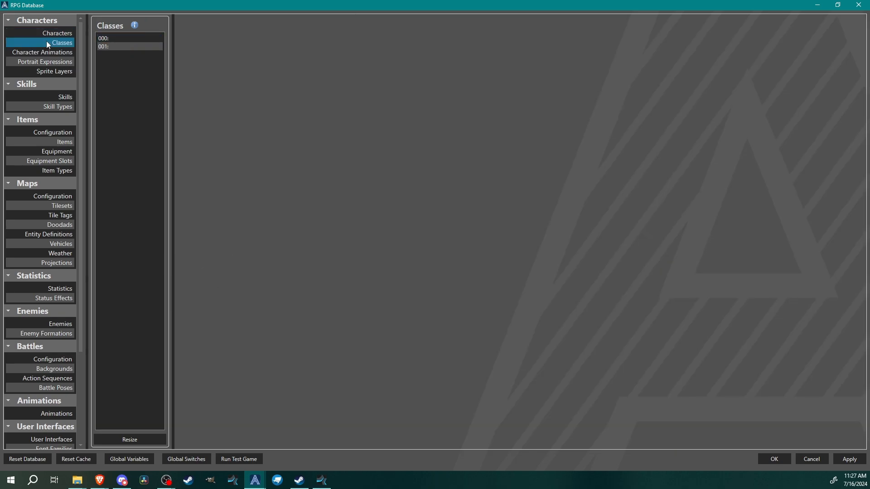
pyautogui.click(131, 37)
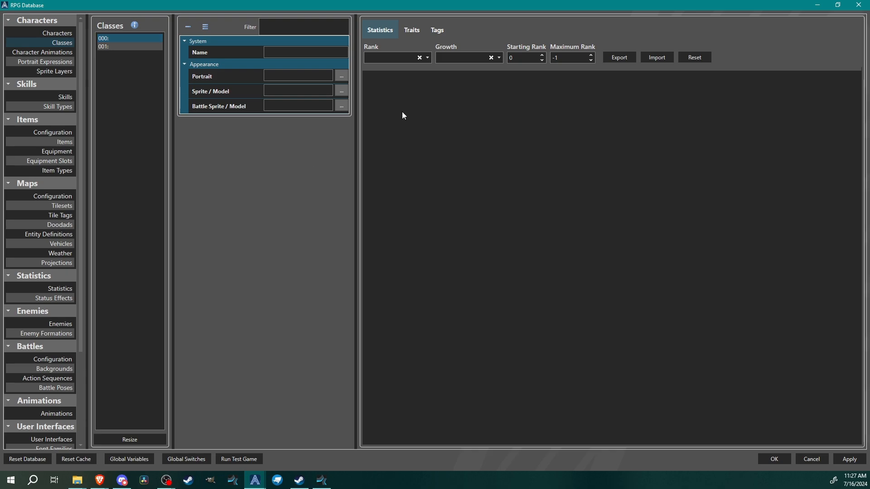
pyautogui.click(280, 53)
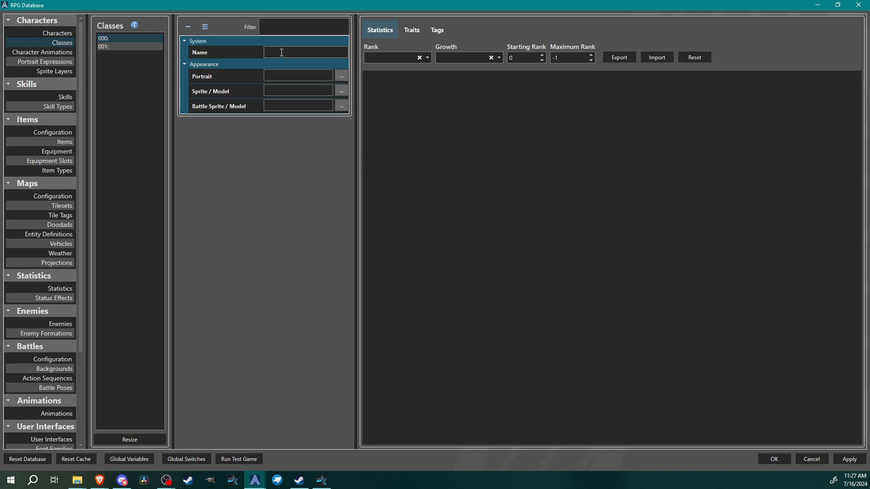
pyautogui.write('Bert')
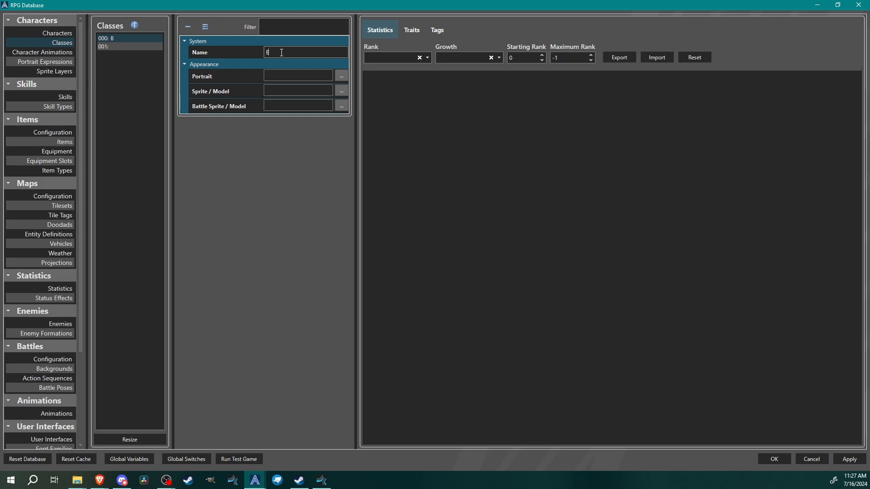
pyautogui.write('Zerker')
# Choose tf_char6_MV_classchange.png from Portraits as the class portrait, with frames 144 wide and 144 high
pyautogui.click(343, 75)
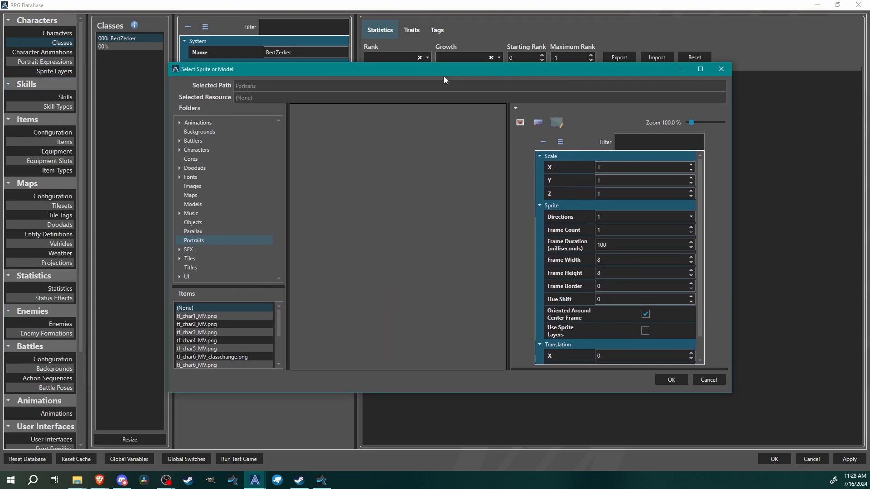
pyautogui.doubleClick(444, 72)
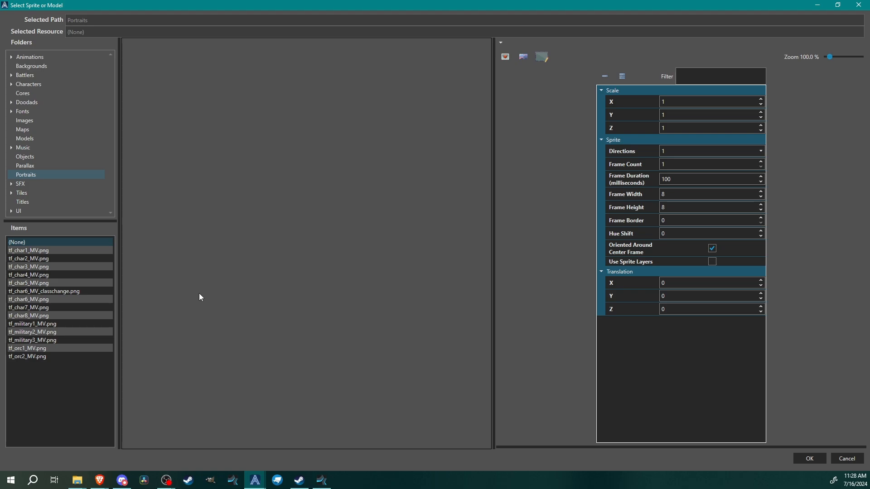
pyautogui.click(32, 252)
pyautogui.click(36, 291)
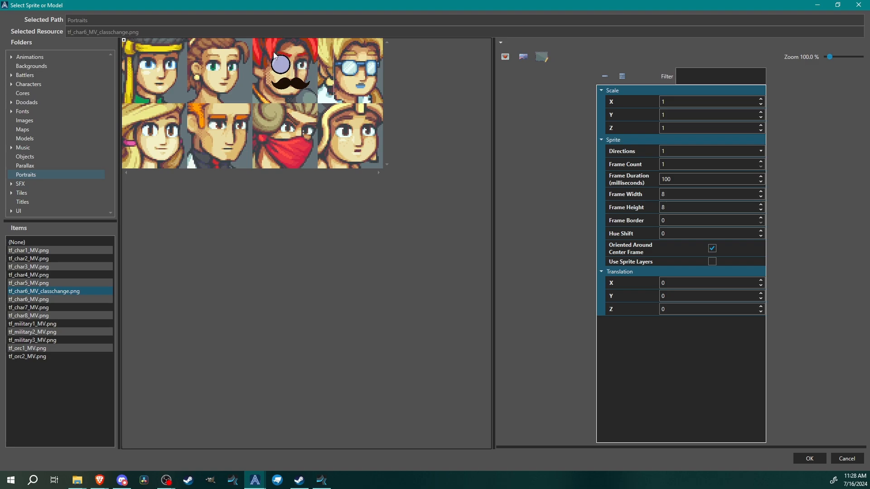
pyautogui.click(682, 195)
pyautogui.write('144')
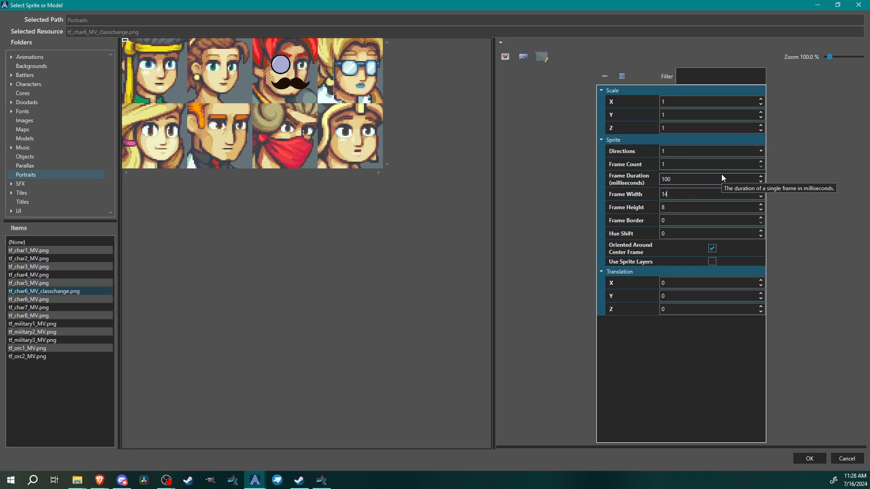
pyautogui.click(694, 205)
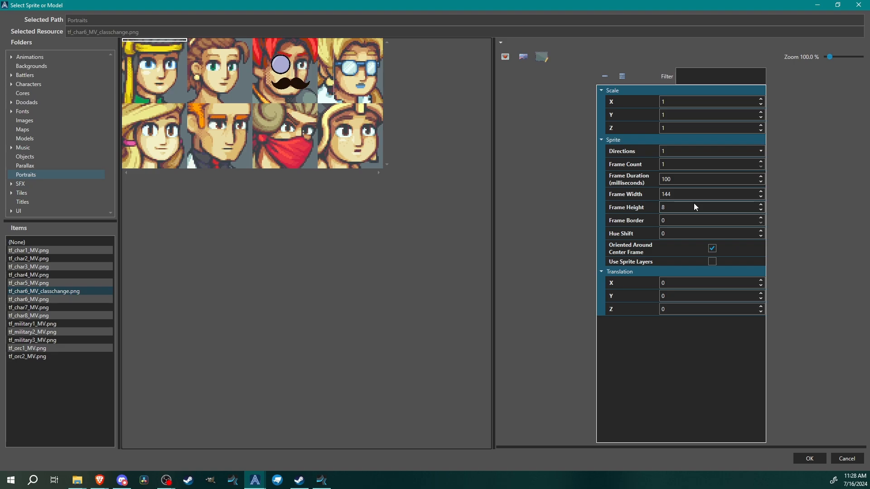
pyautogui.press('BackSpace')
pyautogui.write('144')
pyautogui.press('Return')
# Pick the mustached face frame, set its hue shift to 0.6 and confirm the portrait
pyautogui.click(278, 78)
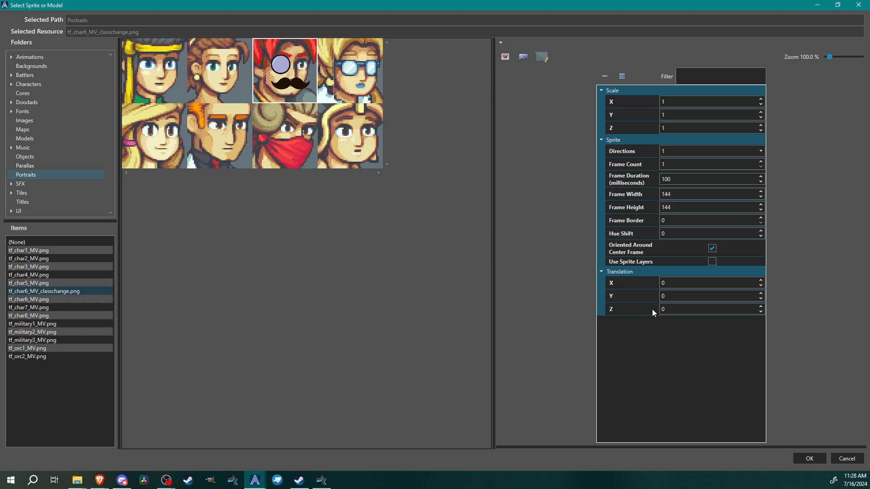
pyautogui.click(705, 233)
pyautogui.write('.8')
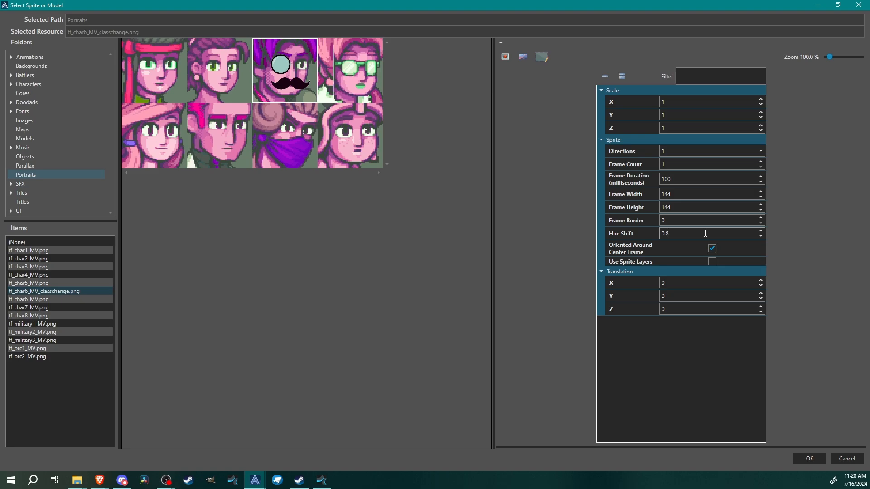
pyautogui.press('BackSpace')
pyautogui.write('7')
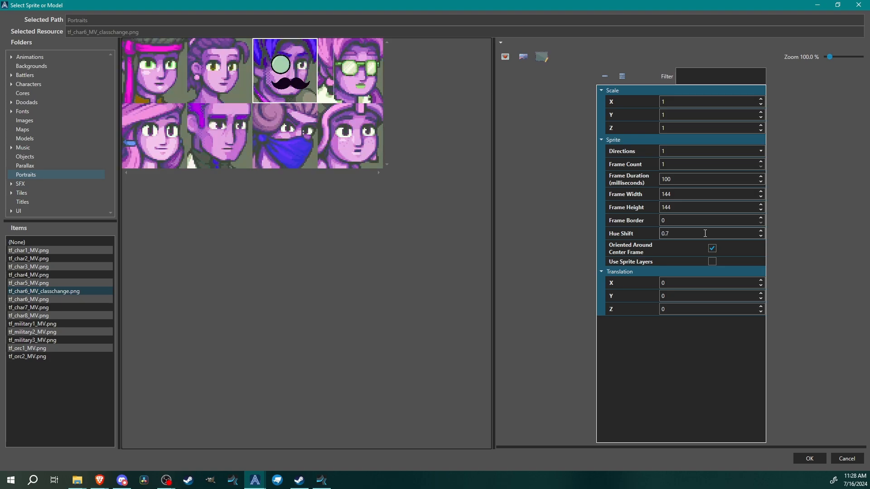
pyautogui.press('BackSpace')
pyautogui.write('6')
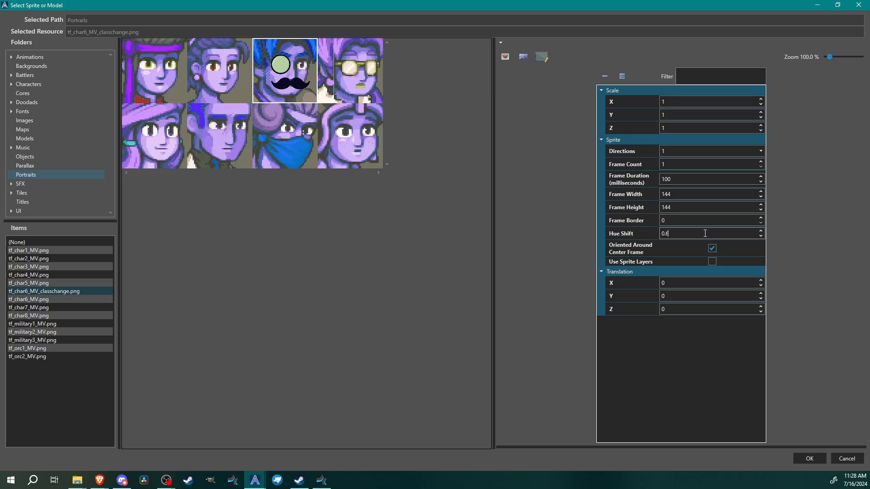
pyautogui.click(810, 458)
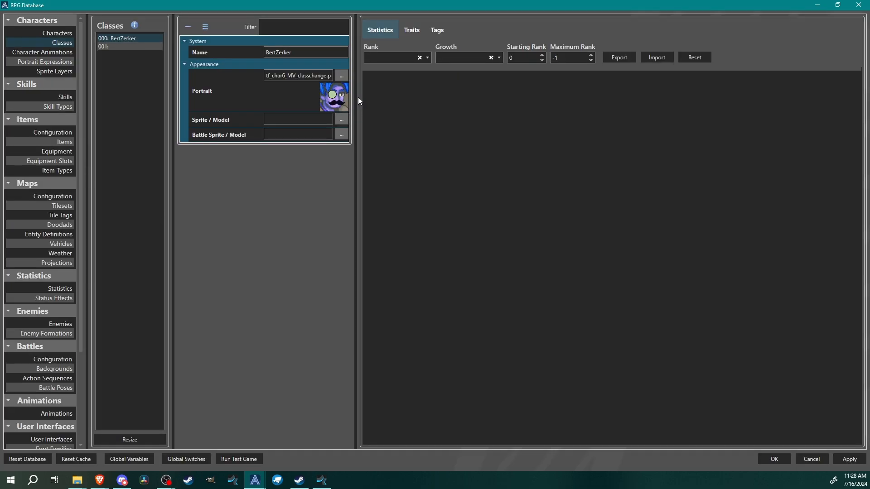
# Open the sprite/model picker and browse to the Final Boss Blues - Time Fantasy Limited characters, selecting $tf_template.png
pyautogui.click(341, 121)
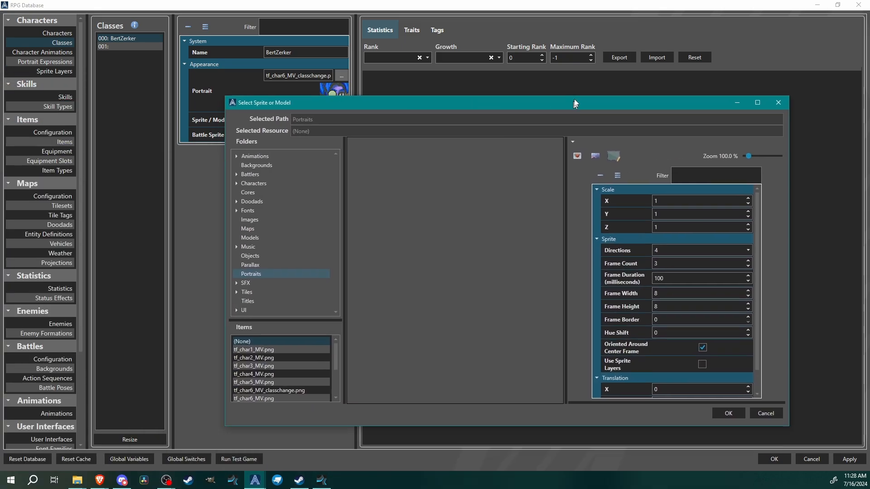
pyautogui.moveTo(574, 104); pyautogui.dragTo(476, 178)
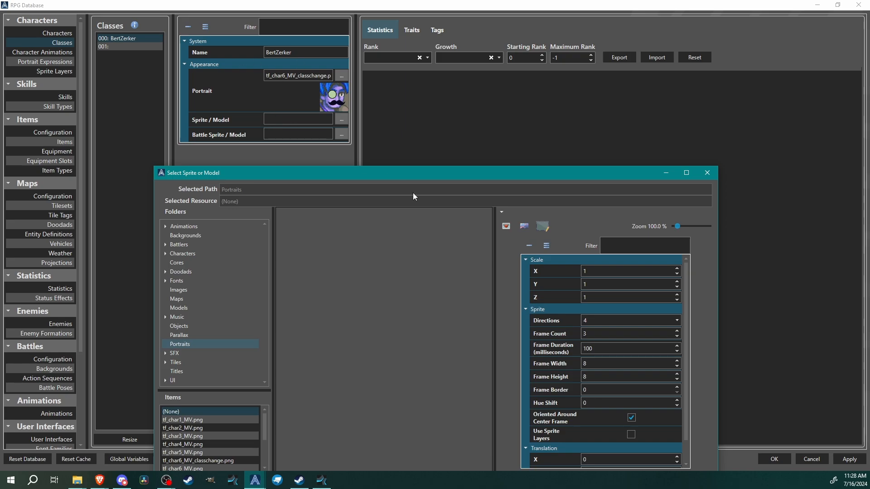
pyautogui.moveTo(431, 177); pyautogui.dragTo(434, 61)
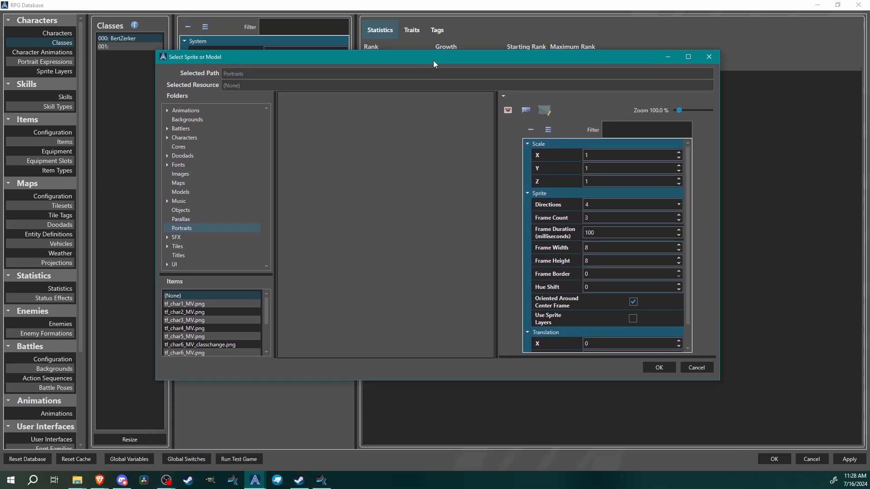
pyautogui.doubleClick(404, 55)
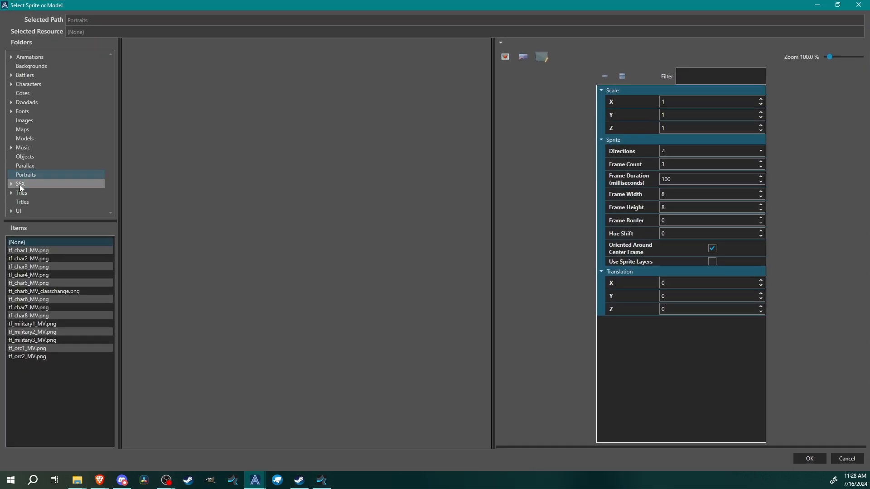
pyautogui.doubleClick(39, 84)
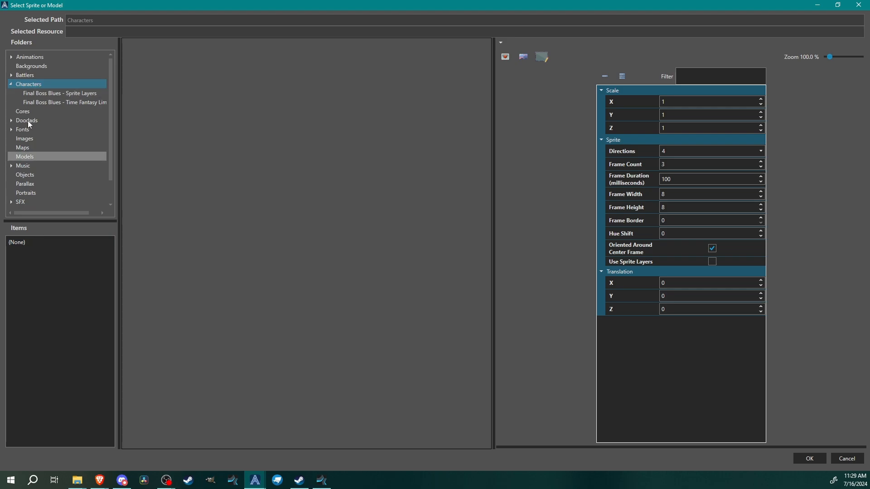
pyautogui.click(40, 93)
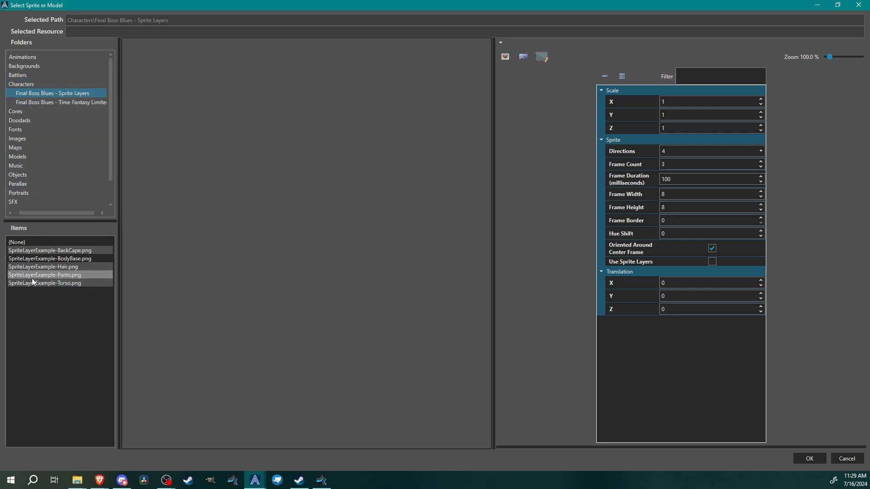
pyautogui.click(42, 102)
pyautogui.click(42, 250)
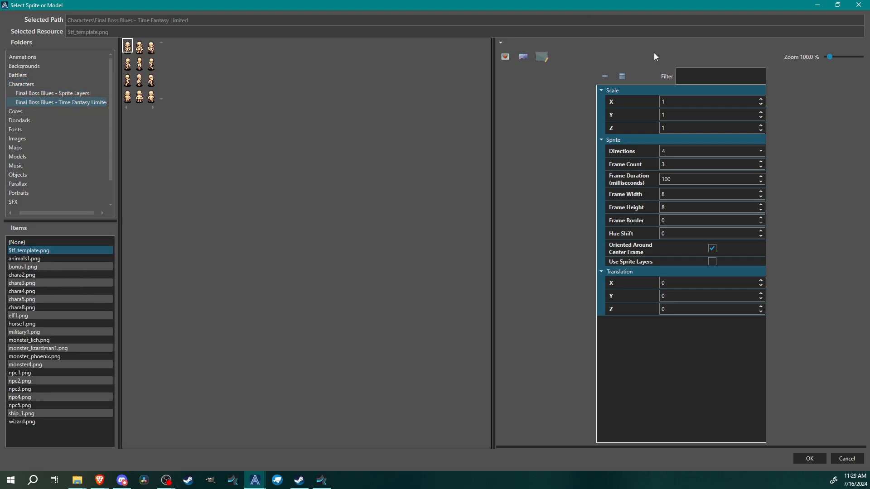
# Set the sprite to 4 directions and 3 frames, with a frame size of 26 by 36
pyautogui.click(536, 59)
pyautogui.click(675, 154)
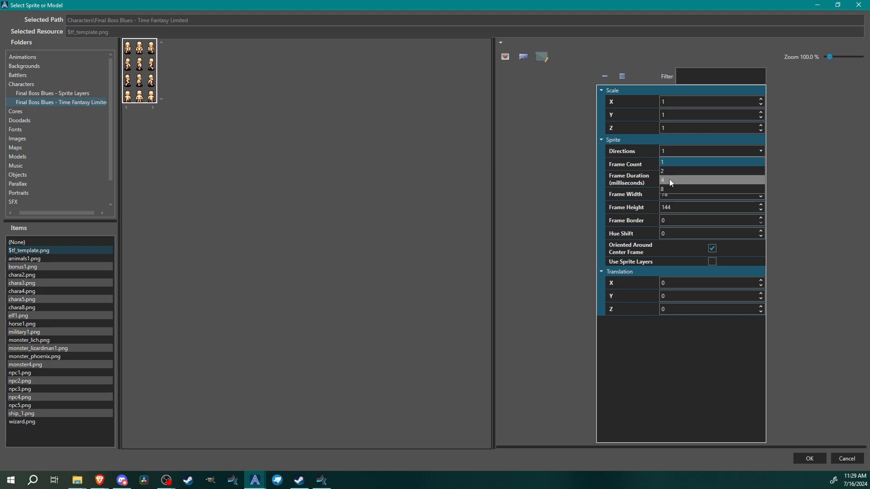
pyautogui.click(669, 181)
pyautogui.click(670, 164)
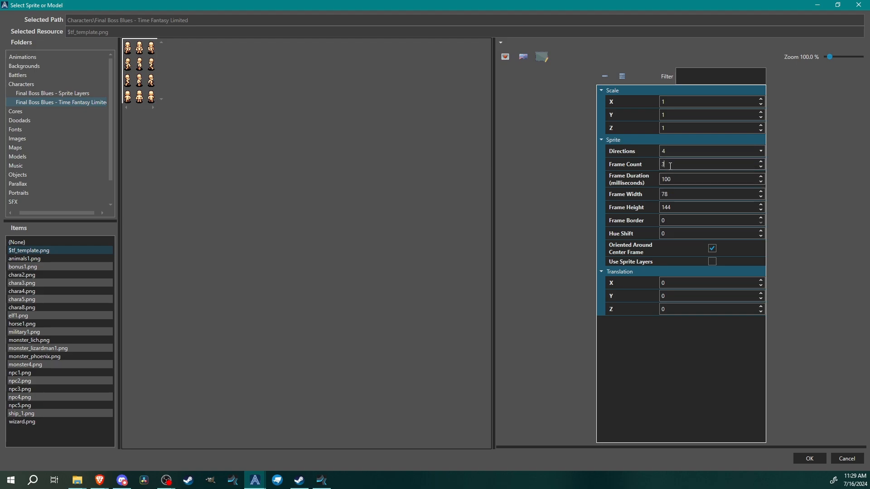
pyautogui.press('BackSpace')
pyautogui.write('3')
pyautogui.click(523, 59)
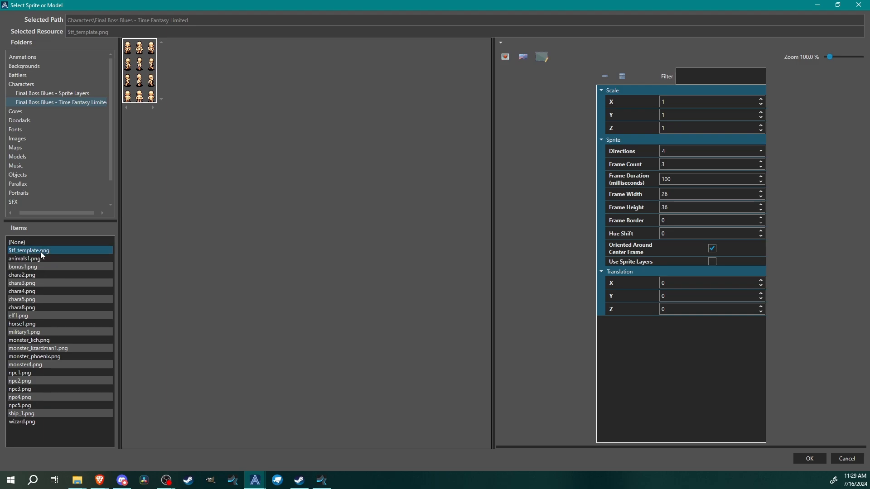
# Choose bonus1.png, pick the red-haired character block, set hue shift to 0.6 and confirm the sprite
pyautogui.click(30, 268)
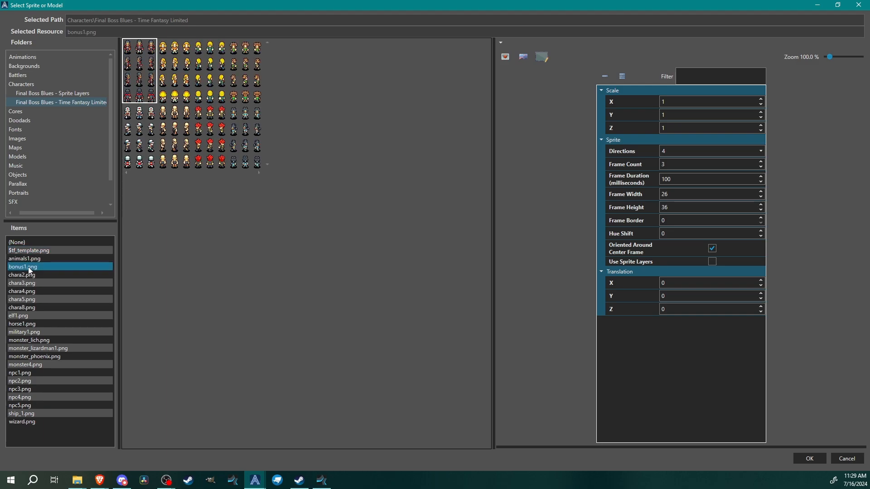
pyautogui.click(211, 132)
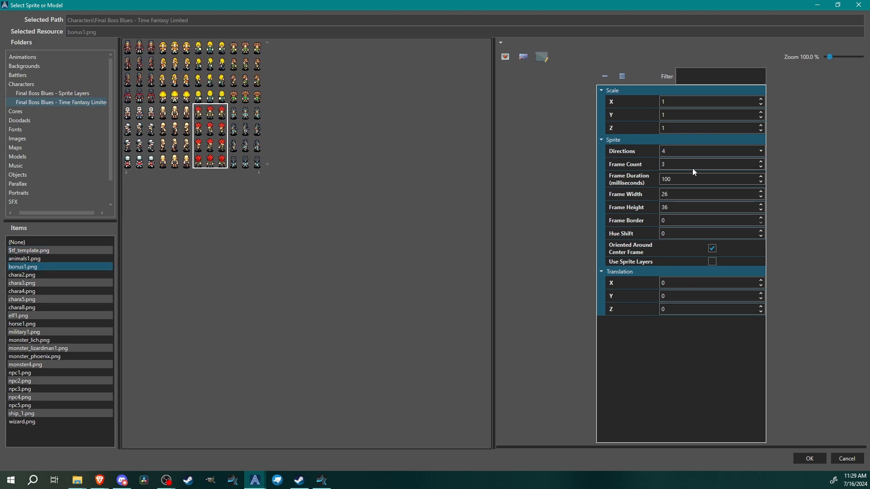
pyautogui.click(694, 233)
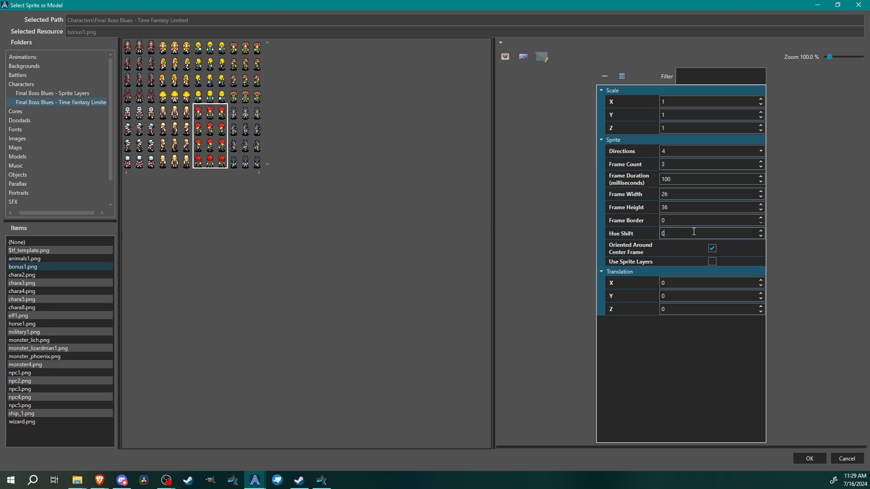
pyautogui.write('.6')
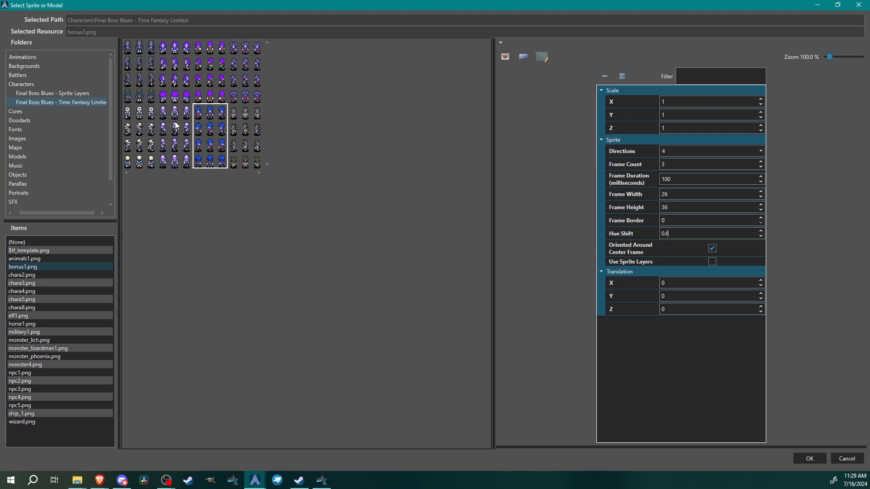
pyautogui.click(809, 459)
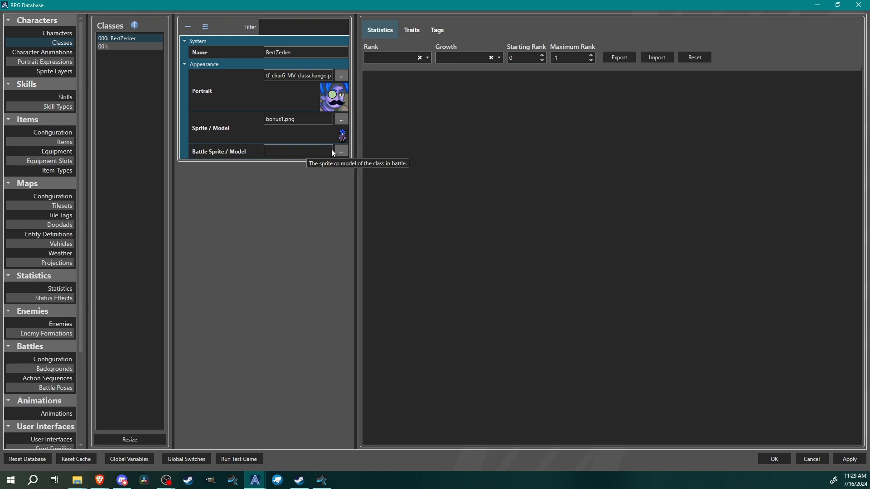
# Review the Bertimus character's statistics, then return to the BertZerker class
pyautogui.click(52, 33)
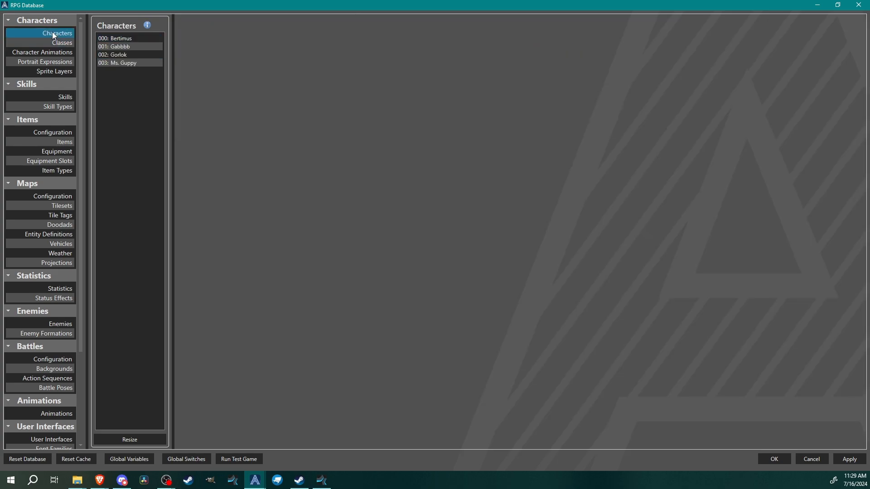
pyautogui.click(133, 37)
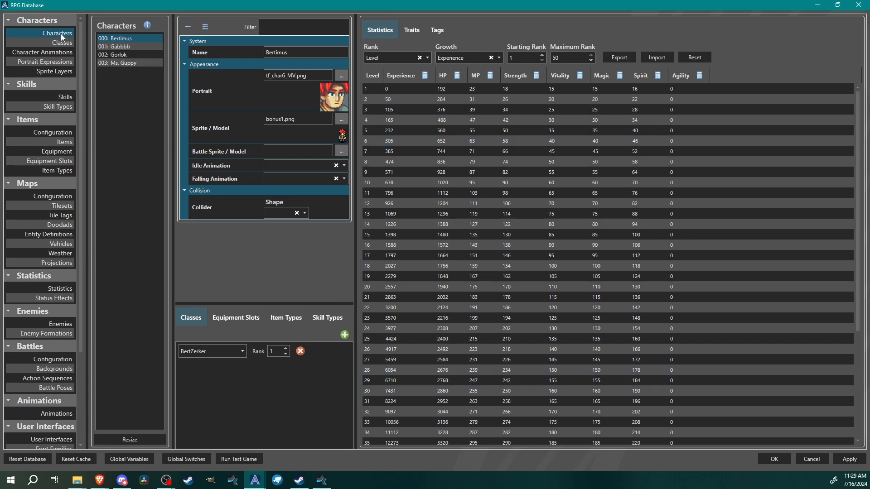
pyautogui.click(53, 43)
pyautogui.click(131, 38)
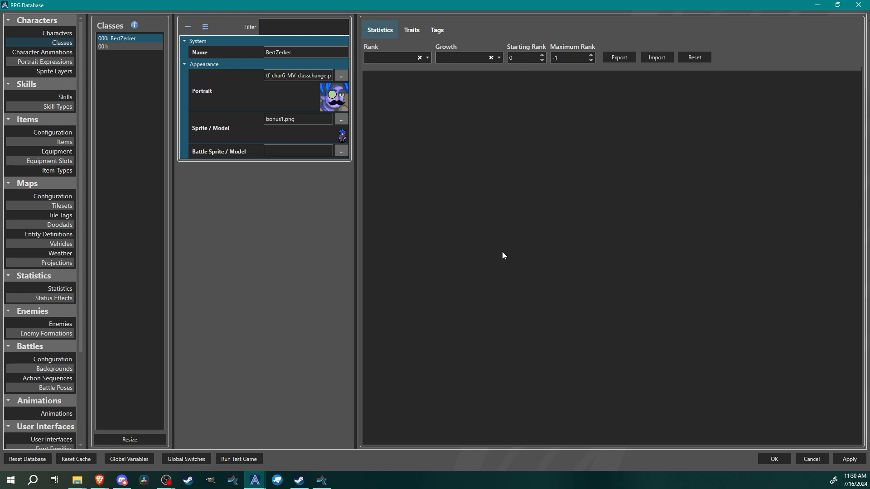
# Set the BertZerker class's rank to Level, growth to Experience and maximum rank to 50
pyautogui.click(399, 59)
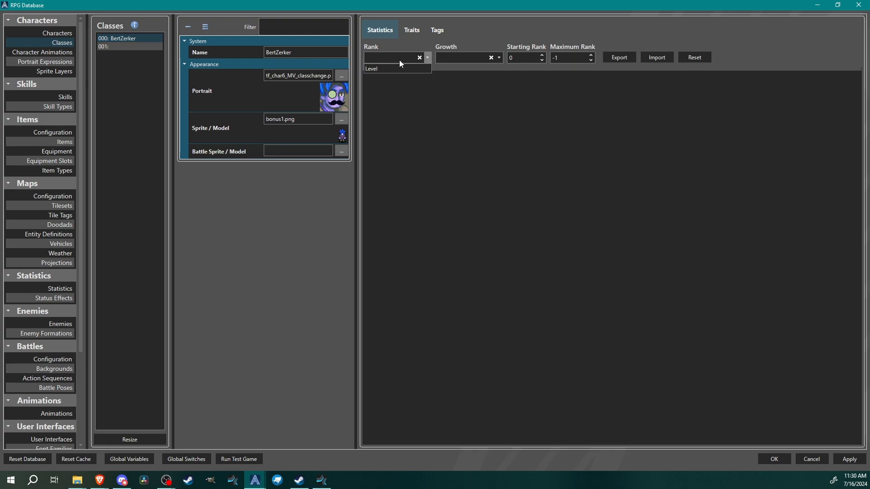
pyautogui.click(376, 67)
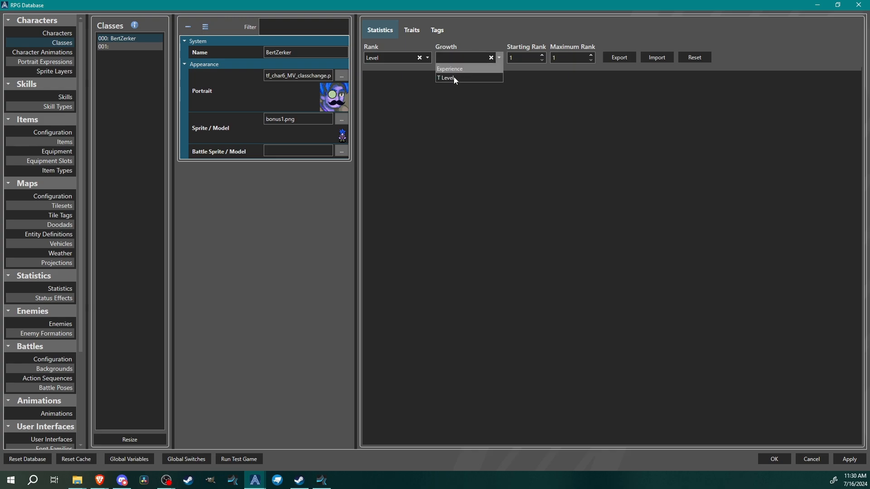
pyautogui.click(453, 69)
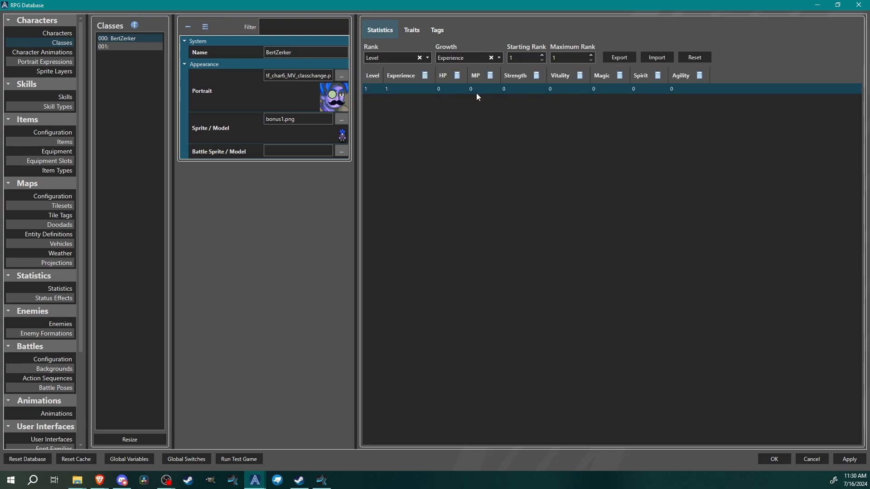
pyautogui.moveTo(551, 58); pyautogui.dragTo(869, 63)
pyautogui.write('50')
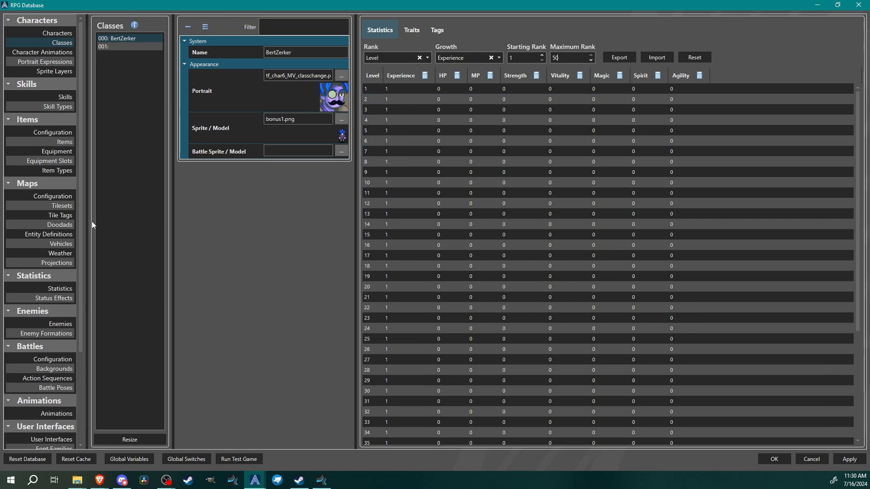
# Name the empty statistic in slot 010 Class Level
pyautogui.click(38, 288)
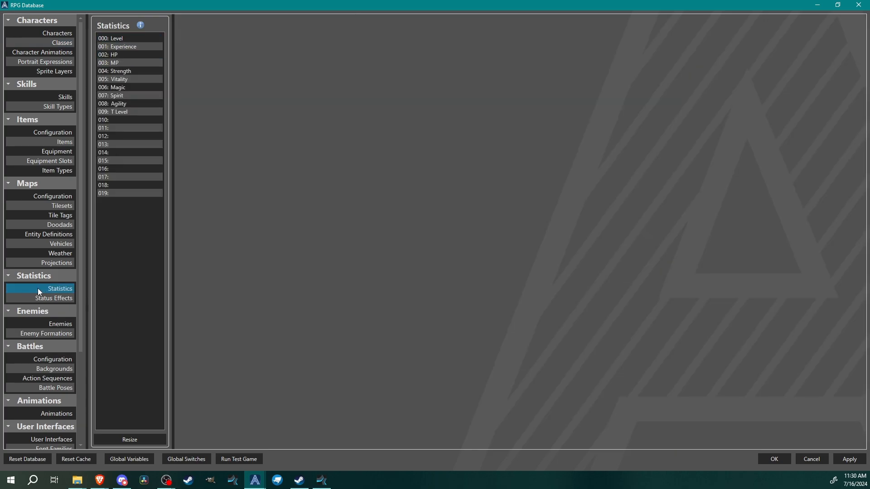
pyautogui.click(122, 120)
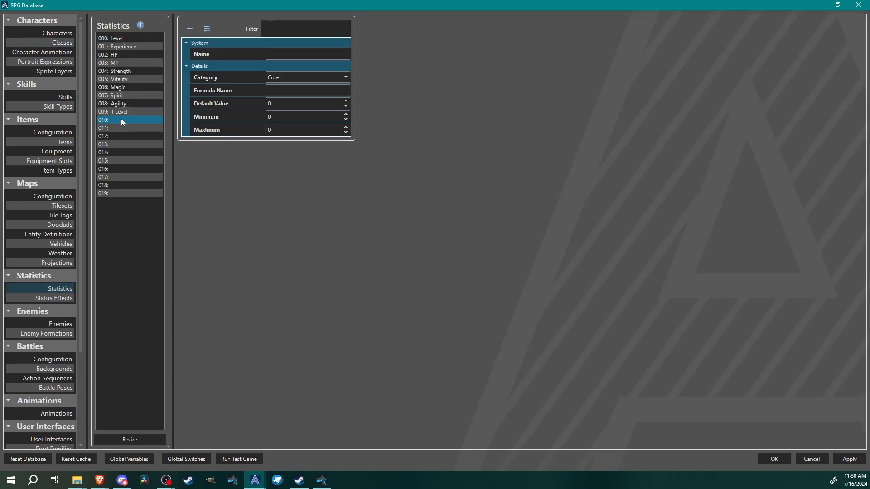
pyautogui.click(275, 54)
pyautogui.write('Class Le')
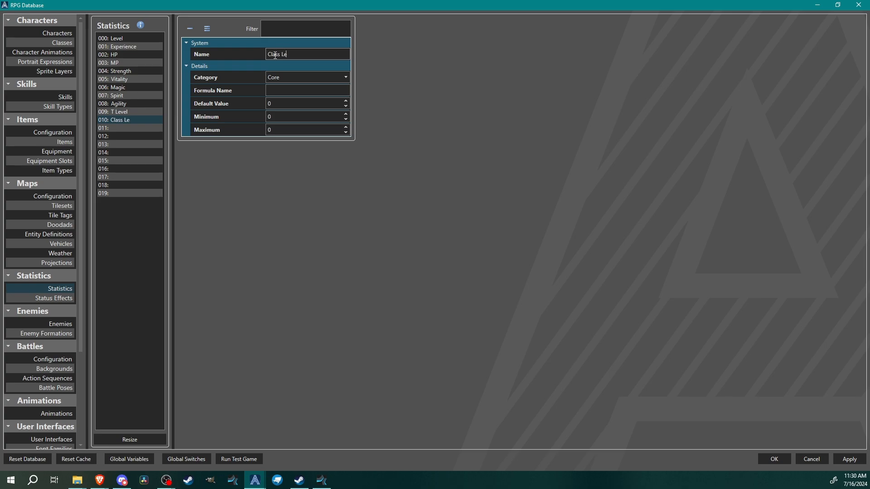
pyautogui.write('vel')
# Set the Class Level statistic's category to Rank, formula name clvl, minimum 1 and maximum 50
pyautogui.click(284, 78)
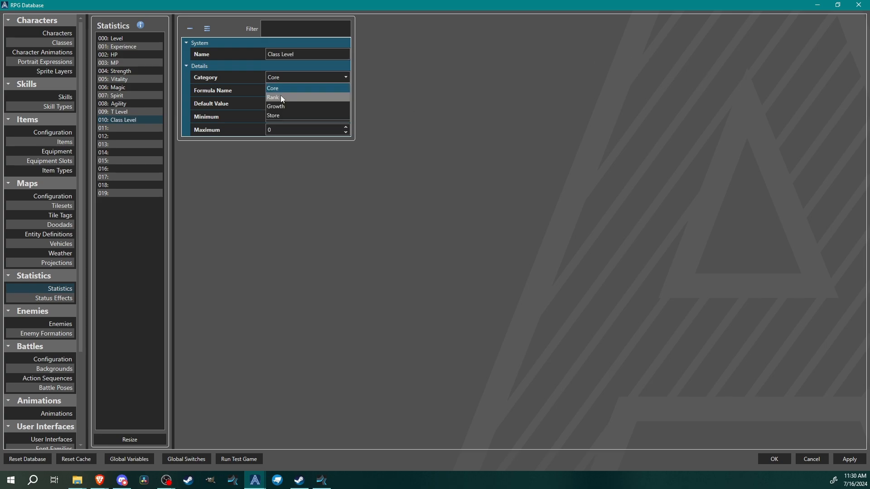
pyautogui.click(281, 97)
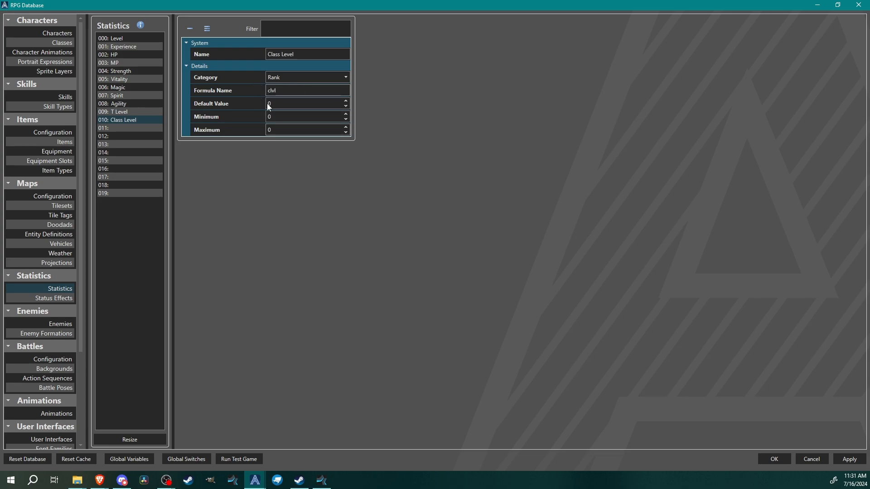
pyautogui.click(270, 116)
pyautogui.press('BackSpace')
pyautogui.write('1')
pyautogui.press('Tab')
pyautogui.write('50')
# Compare the T Level statistic's settings with those of Class Level
pyautogui.click(118, 113)
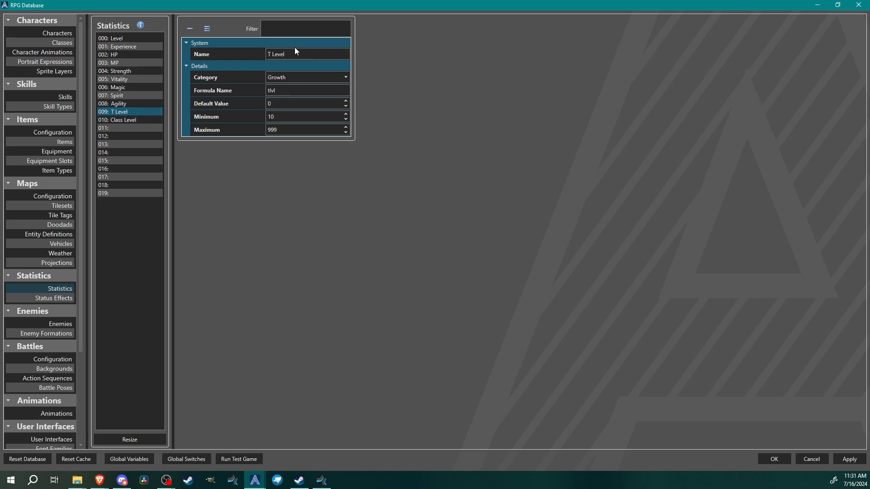
pyautogui.click(121, 120)
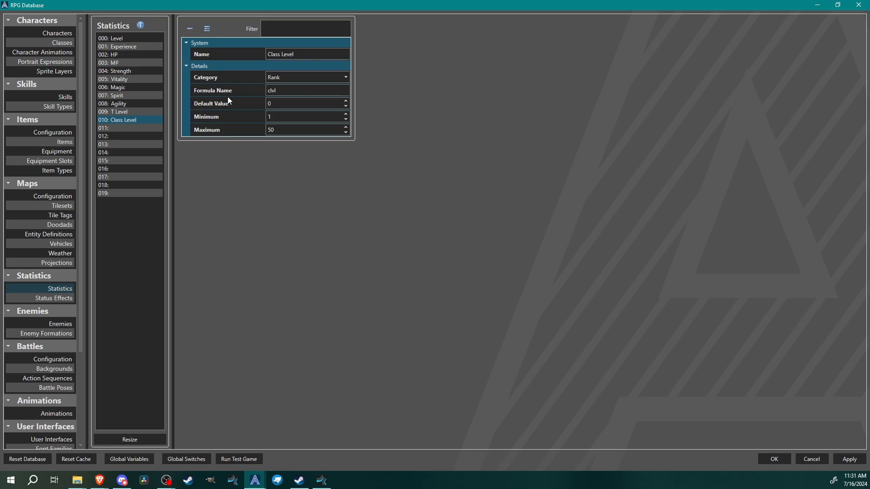
pyautogui.click(118, 112)
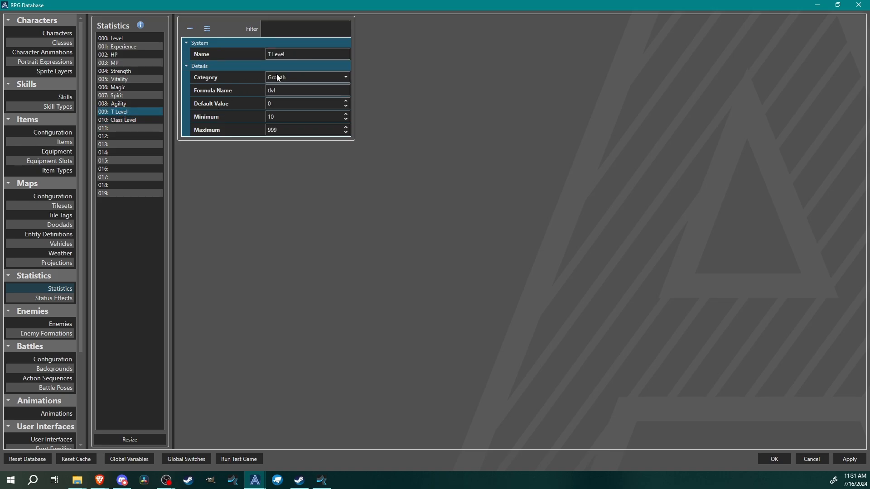
# Set the BertZerker class's rank to Class Level and its growth to T Level
pyautogui.click(60, 42)
pyautogui.click(126, 39)
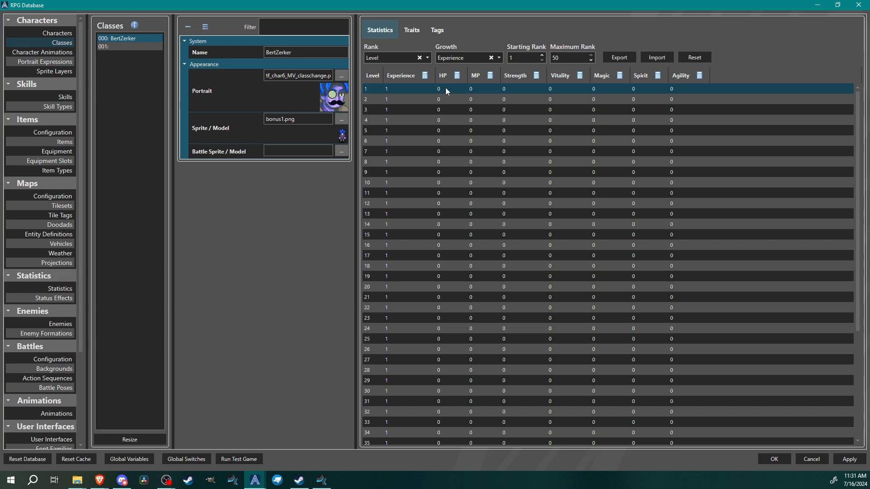
pyautogui.click(386, 58)
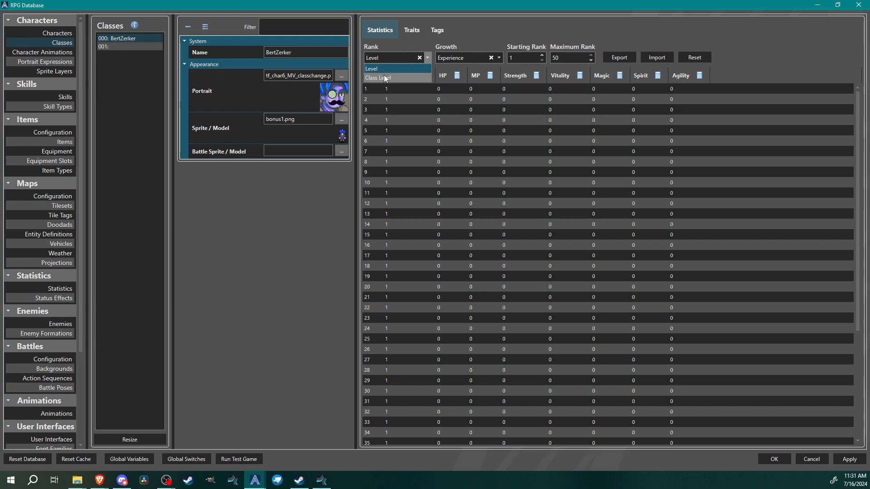
pyautogui.click(389, 76)
pyautogui.click(456, 58)
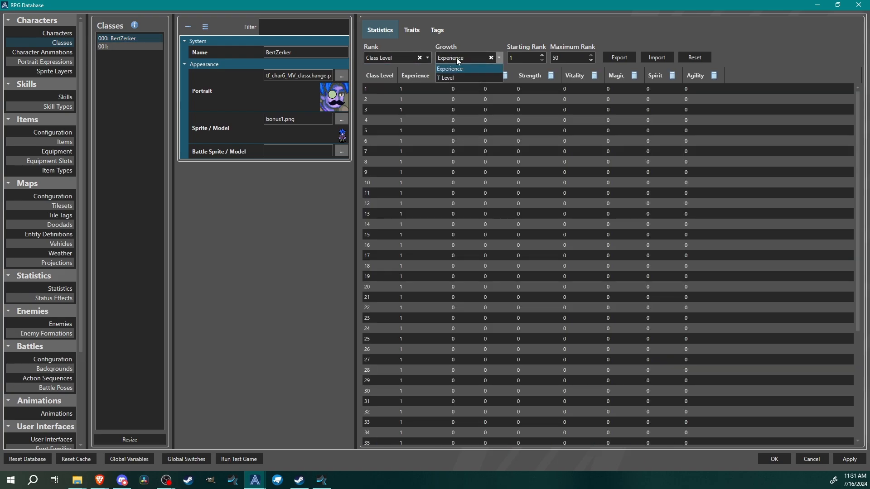
pyautogui.click(455, 78)
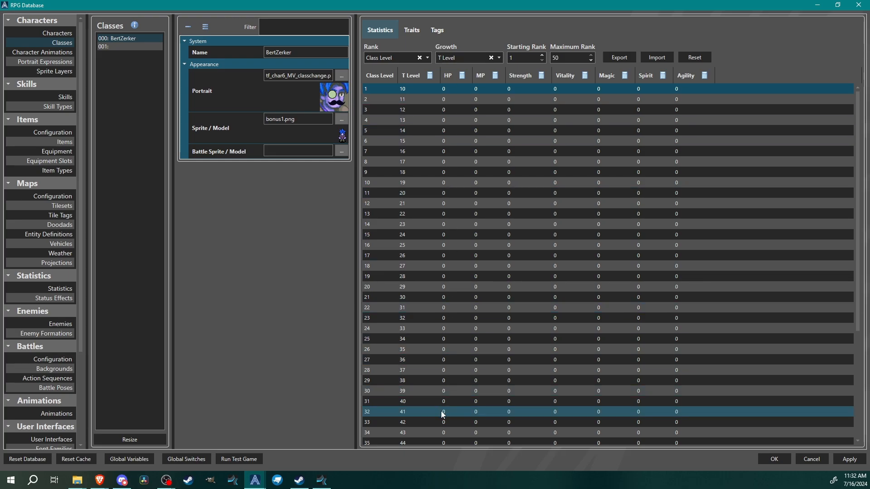
# Check the Bertimus character's setup again and reopen the BertZerker class
pyautogui.click(58, 33)
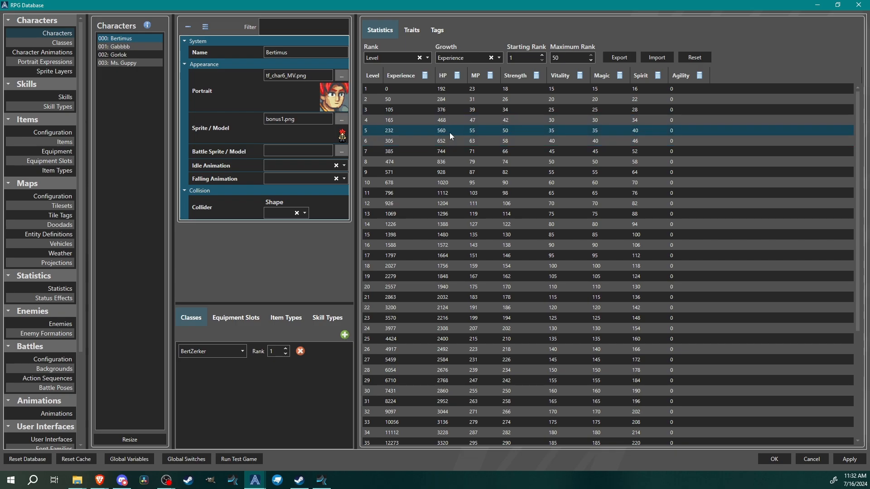
pyautogui.click(59, 42)
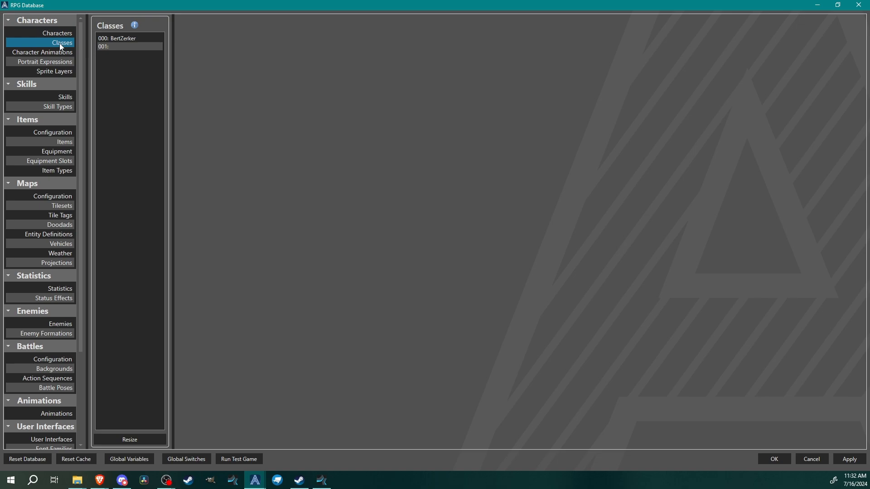
pyautogui.click(123, 38)
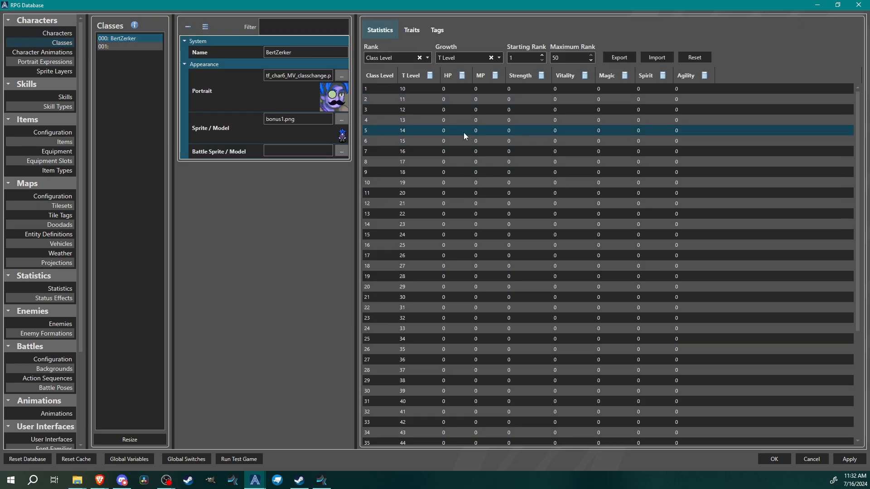
# Set the class's level 1 HP to 500 and MP to 50 in the statistics table
pyautogui.click(454, 91)
pyautogui.click(453, 89)
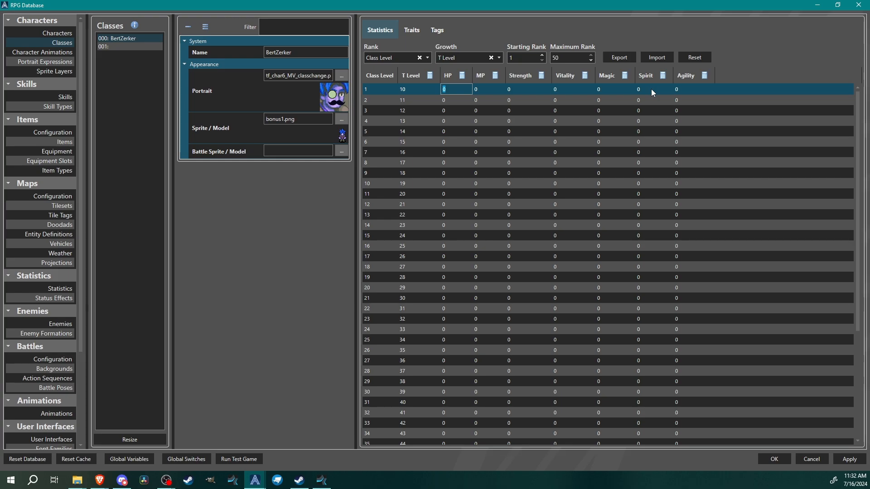
pyautogui.write('500')
pyautogui.click(458, 95)
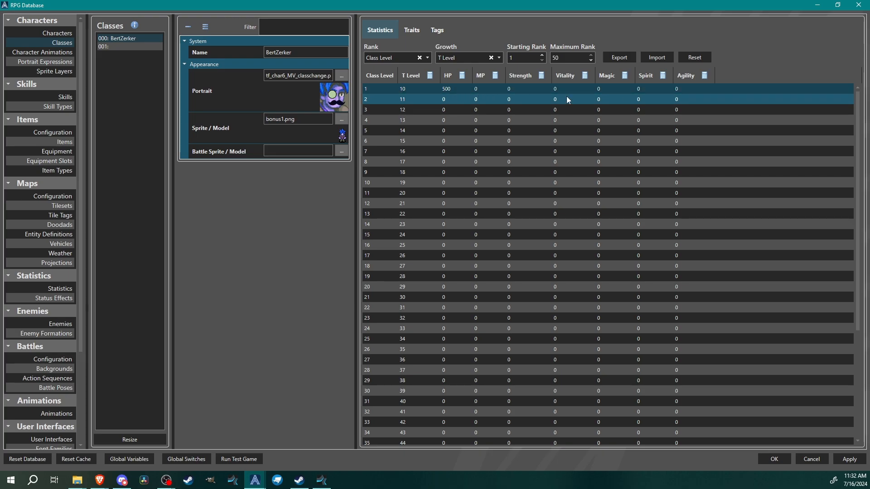
pyautogui.doubleClick(487, 90)
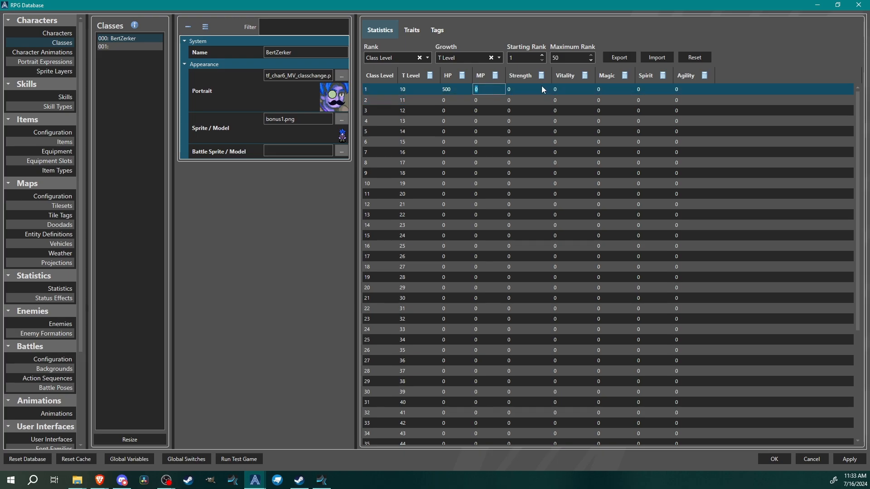
pyautogui.write('50')
pyautogui.click(451, 93)
pyautogui.scroll(-4, 504, 340)
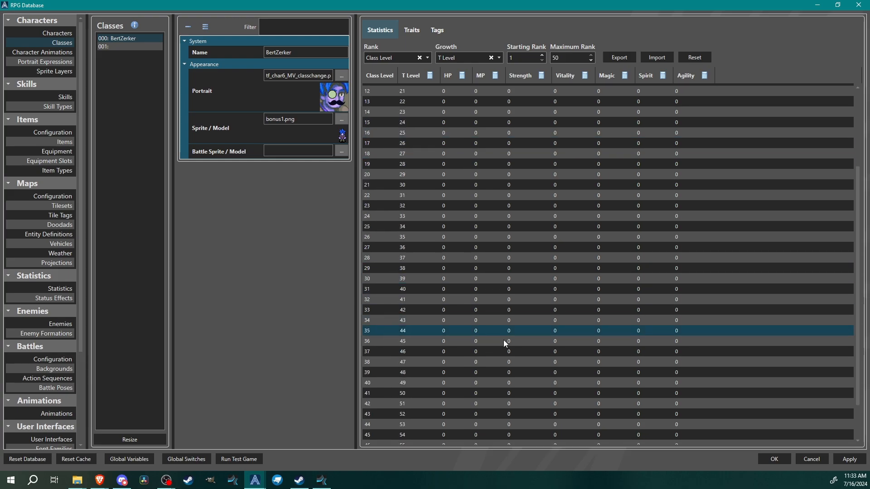
pyautogui.scroll(4, 504, 339)
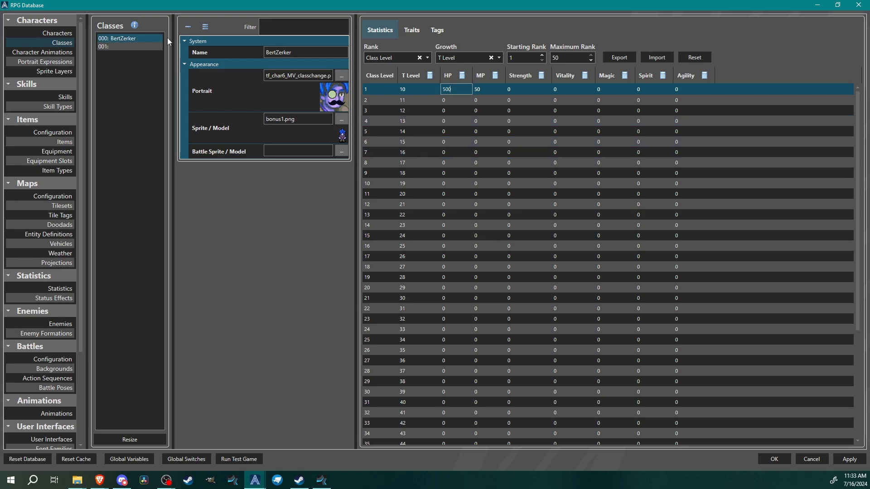
# Set the class traits' rank to Class Level and add three new trait rows
pyautogui.click(412, 31)
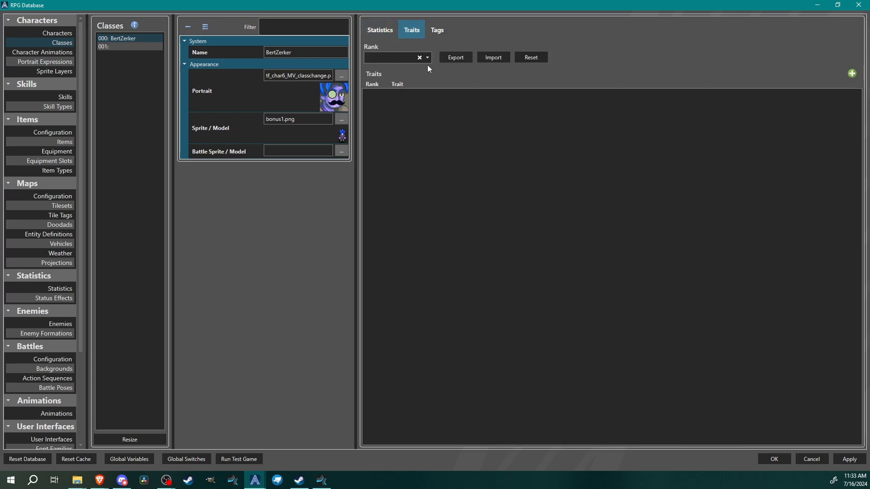
pyautogui.click(393, 58)
pyautogui.click(393, 58)
pyautogui.click(381, 56)
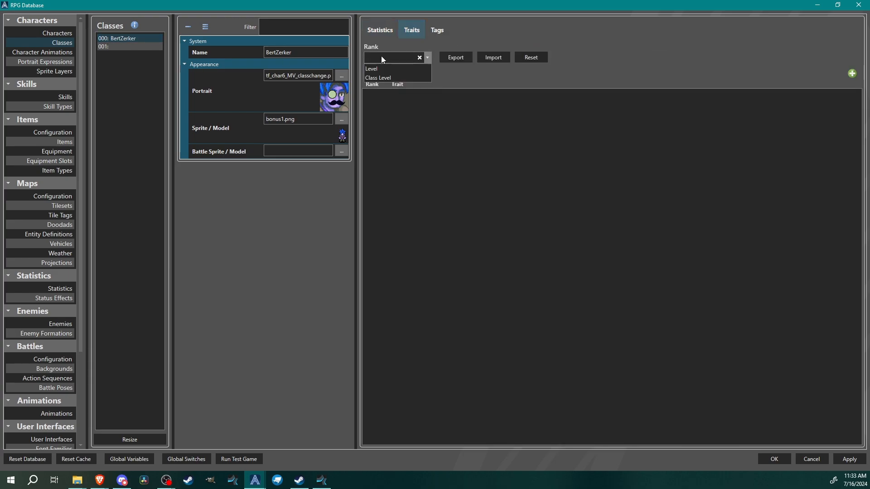
pyautogui.click(385, 78)
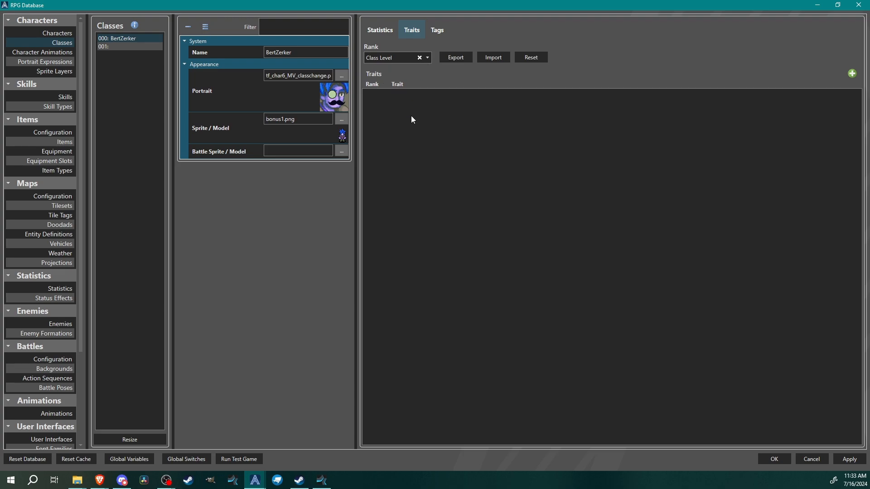
pyautogui.click(851, 75)
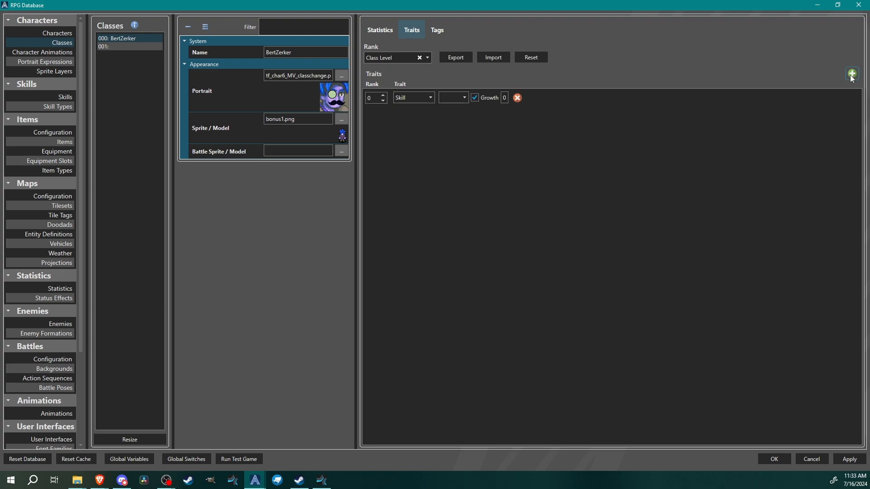
pyautogui.click(852, 74)
pyautogui.click(851, 74)
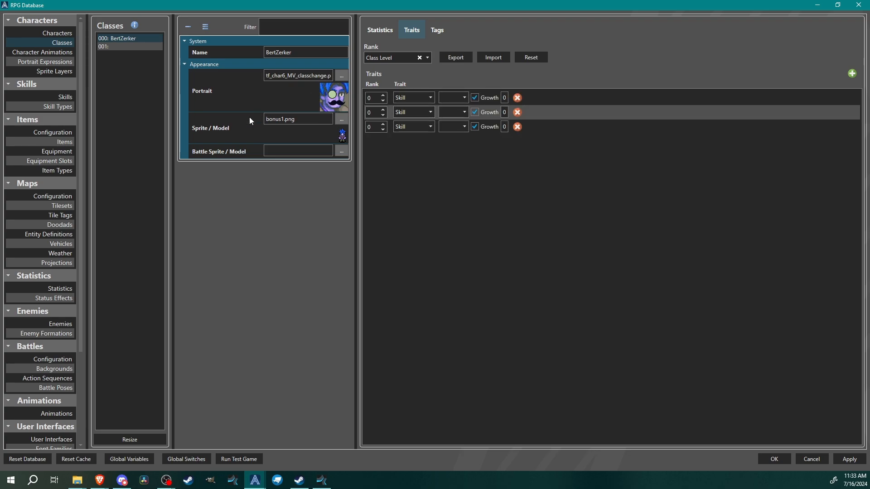
# Resize the skills list to nine entries and open the Smack Talk skill
pyautogui.click(61, 97)
pyautogui.click(136, 439)
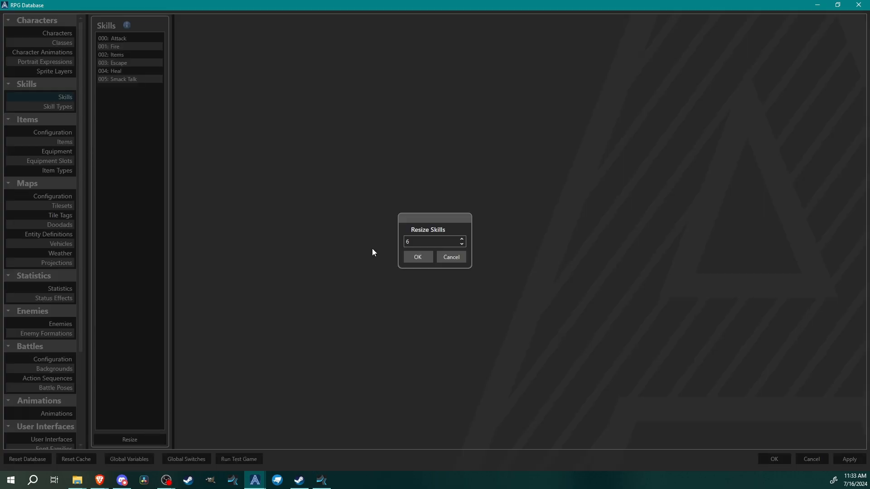
pyautogui.click(428, 256)
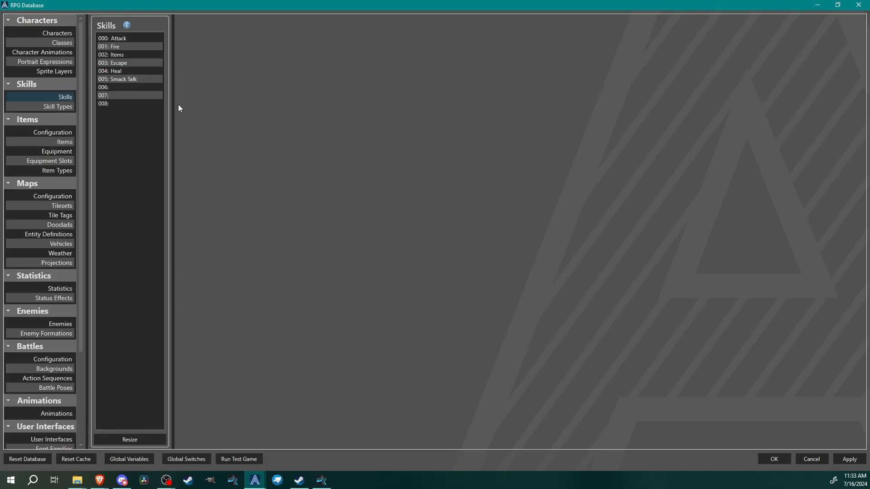
pyautogui.click(115, 78)
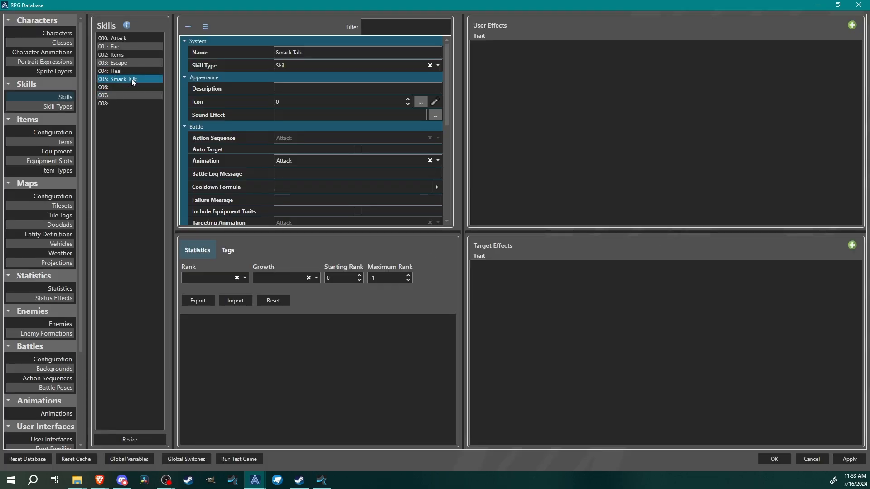
# Copy the Smack Talk skill and paste it into the three empty skill slots 006, 007 and 008
pyautogui.rightClick(132, 78)
pyautogui.click(141, 88)
pyautogui.rightClick(145, 90)
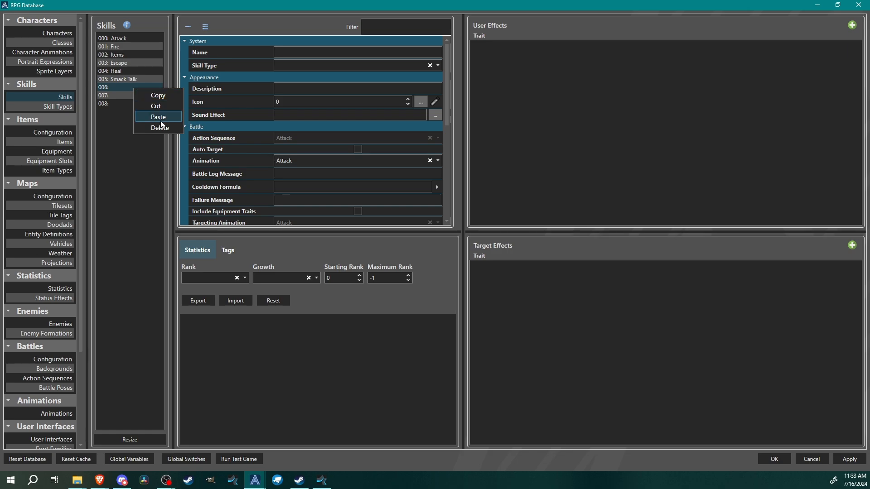
pyautogui.click(161, 122)
pyautogui.rightClick(127, 96)
pyautogui.click(154, 119)
pyautogui.rightClick(132, 103)
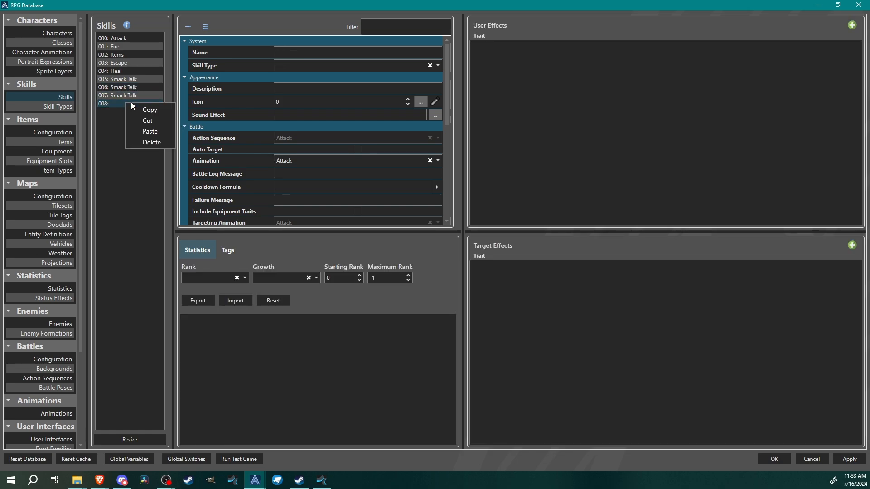
pyautogui.click(157, 131)
# Rename the skill in slot 006 to Bertz Smash
pyautogui.click(130, 87)
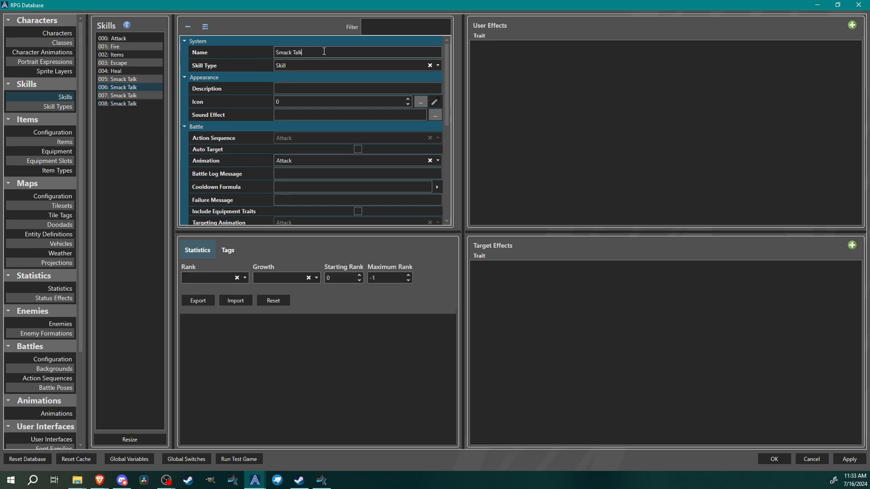
pyautogui.tripleClick(324, 51)
pyautogui.write('Bertz')
pyautogui.write(' Smahs')
pyautogui.write('s')
# Rename the skill in slot 007 to Rush
pyautogui.click(127, 96)
pyautogui.tripleClick(335, 53)
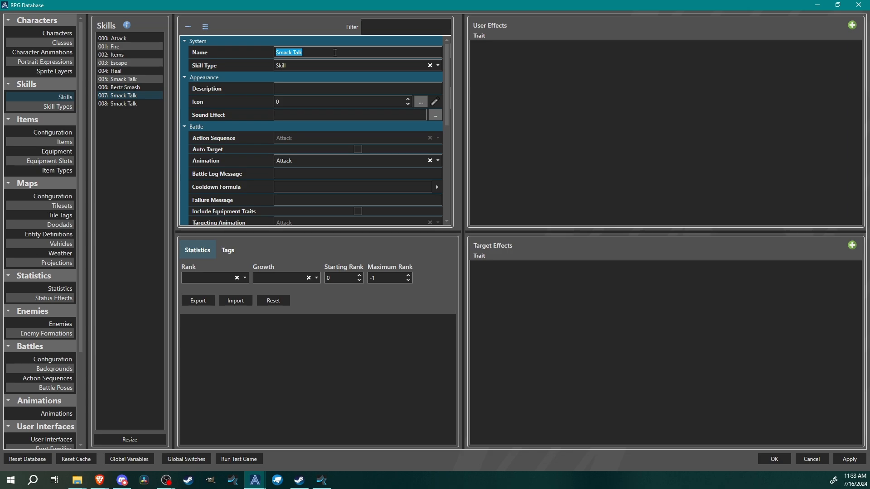
pyautogui.write('S')
pyautogui.write('Rush')
# Rename the skill in slot 008 to Open Pickle Jar and review the three new skills
pyautogui.click(134, 101)
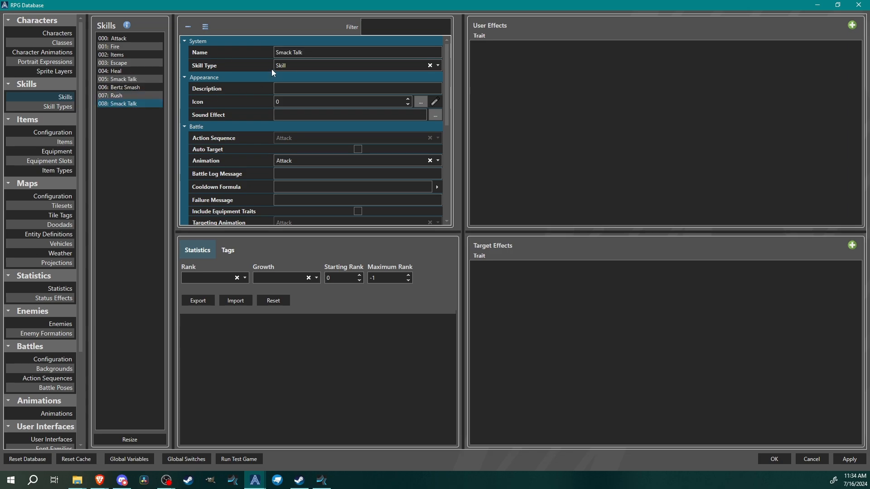
pyautogui.tripleClick(309, 52)
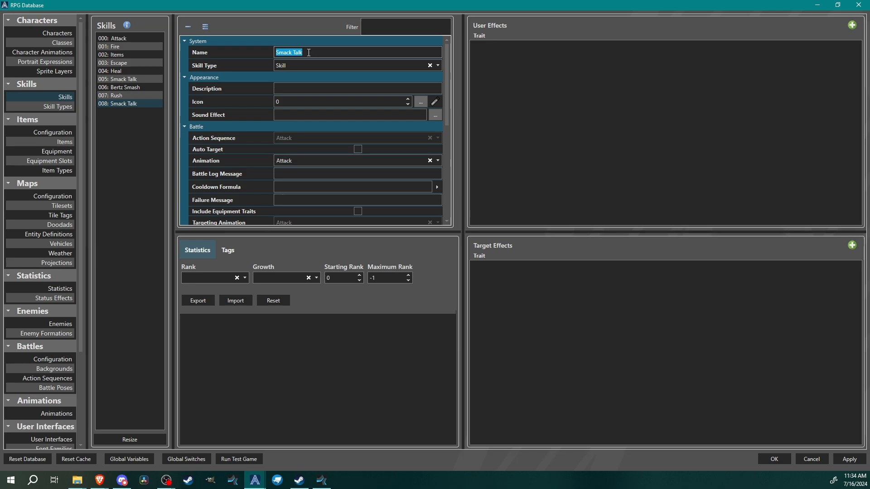
pyautogui.write('Open Pickle Jar')
pyautogui.click(126, 87)
pyautogui.click(117, 96)
pyautogui.click(117, 103)
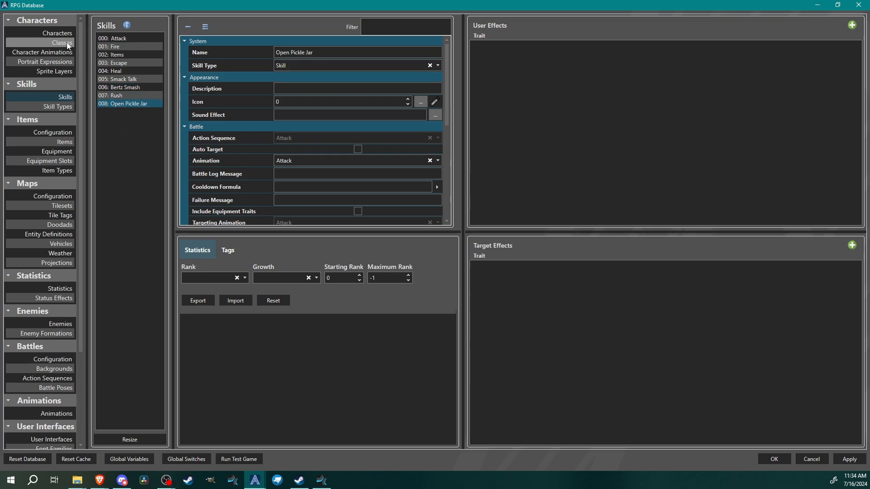
# Assign the BertZerker class's three skill traits to Bertz Smash, Rush and Open Pickle Jar
pyautogui.click(62, 34)
pyautogui.click(126, 38)
pyautogui.click(67, 42)
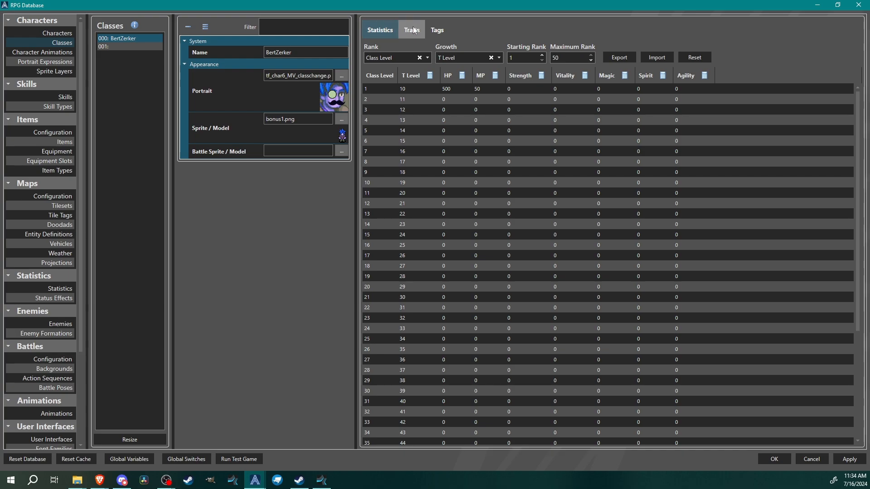
pyautogui.click(412, 30)
pyautogui.click(459, 98)
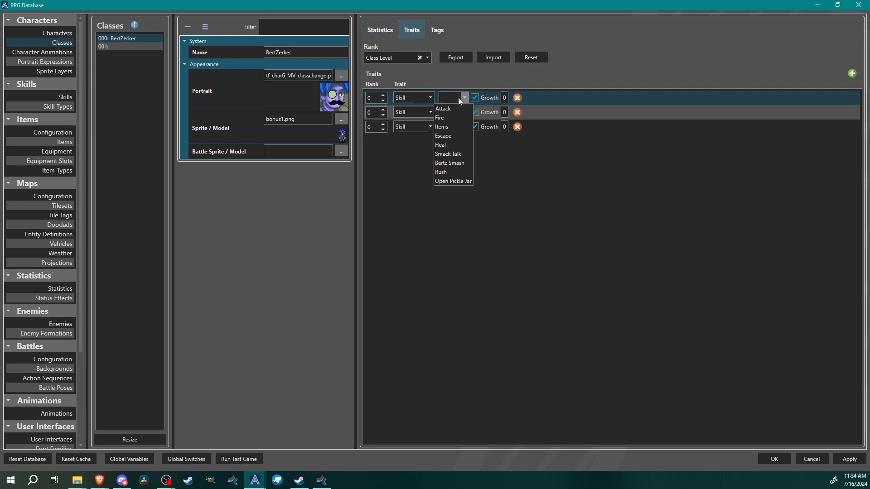
pyautogui.click(453, 164)
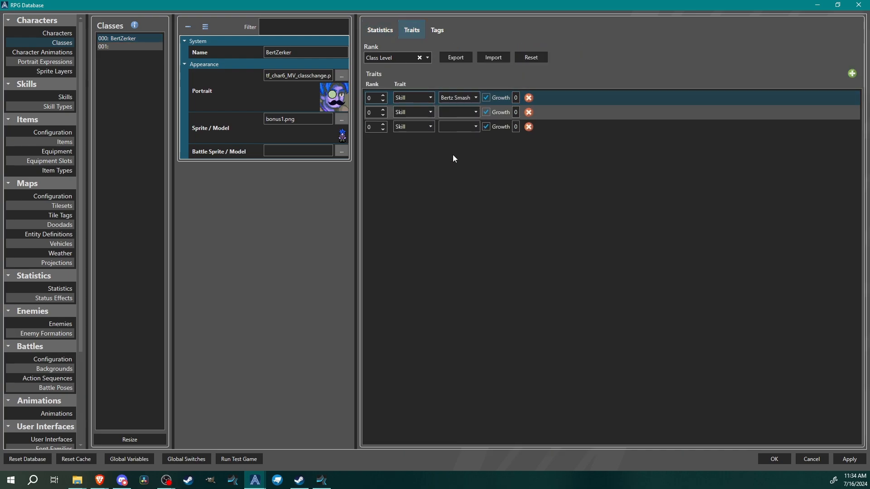
pyautogui.click(453, 112)
pyautogui.click(456, 185)
pyautogui.click(463, 127)
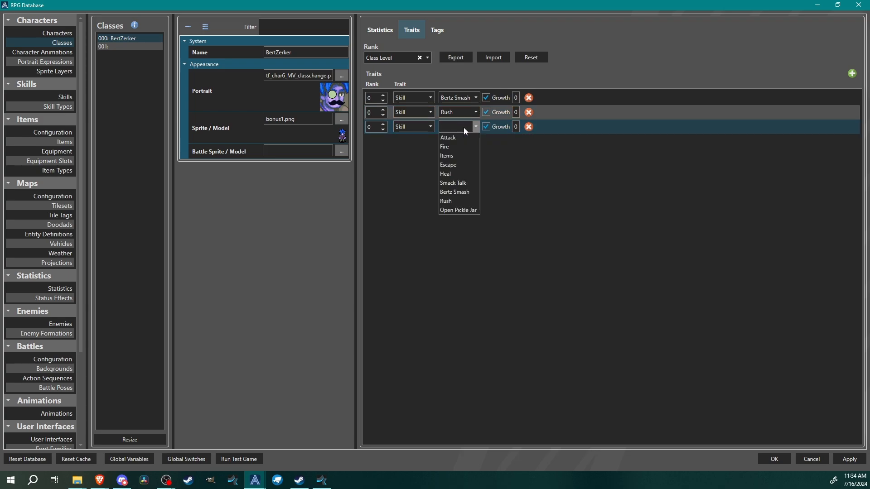
pyautogui.click(455, 210)
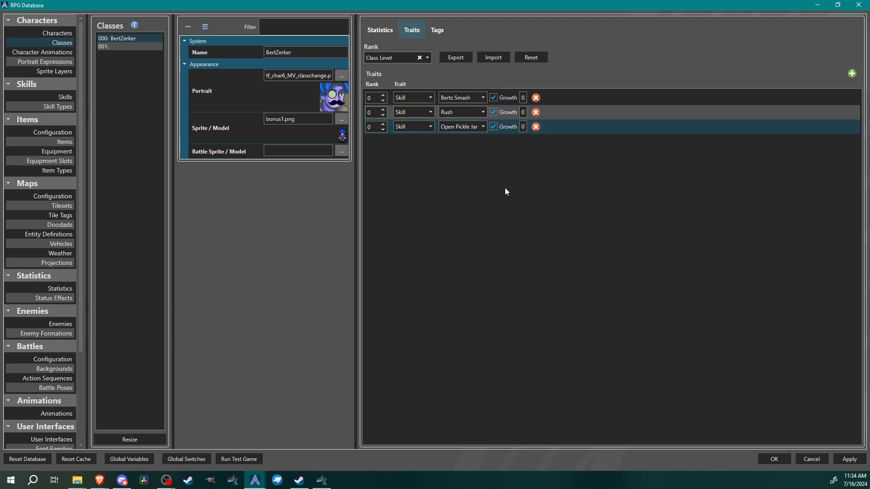
# Try toggling the skill traits' Growth options and raising two trait ranks to 3, then restore them
pyautogui.click(493, 98)
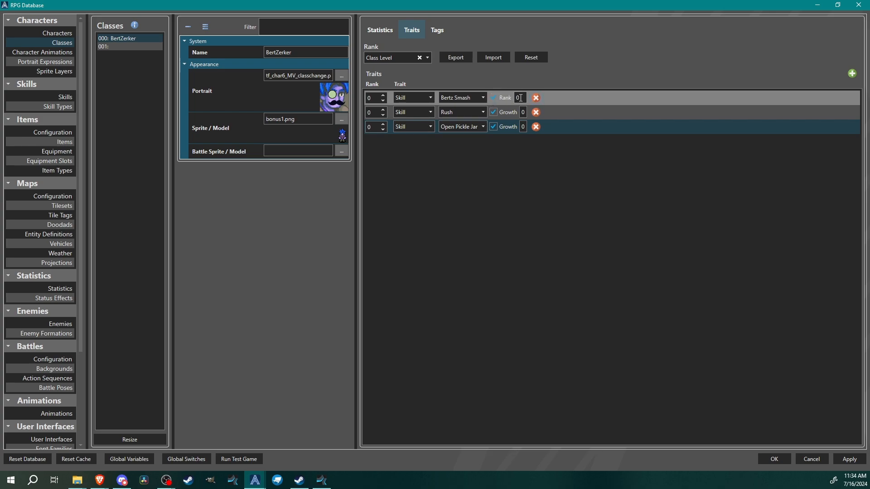
pyautogui.click(494, 98)
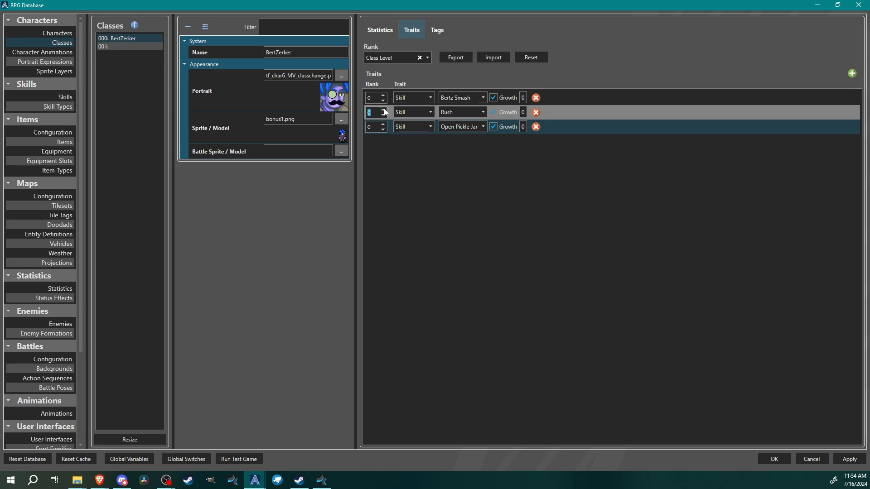
pyautogui.click(493, 112)
pyautogui.click(384, 124)
pyautogui.click(384, 123)
pyautogui.click(384, 123)
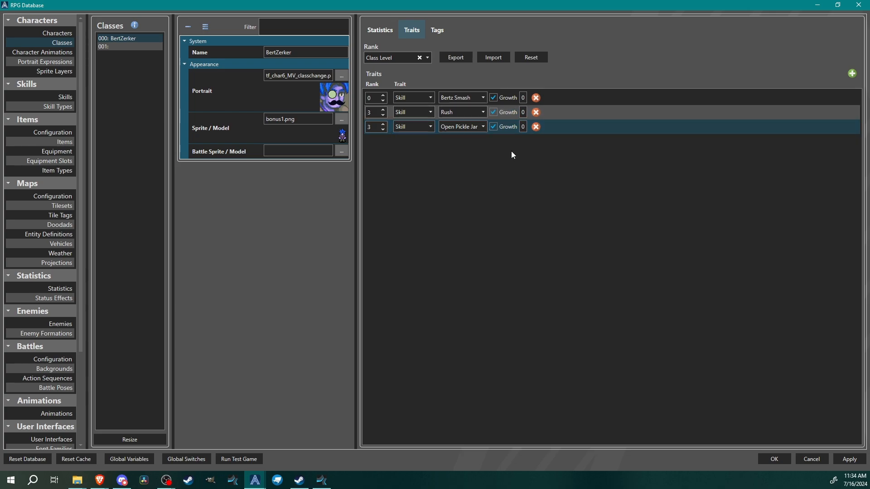
pyautogui.click(384, 130)
pyautogui.click(384, 131)
pyautogui.click(385, 131)
pyautogui.click(384, 114)
pyautogui.click(384, 114)
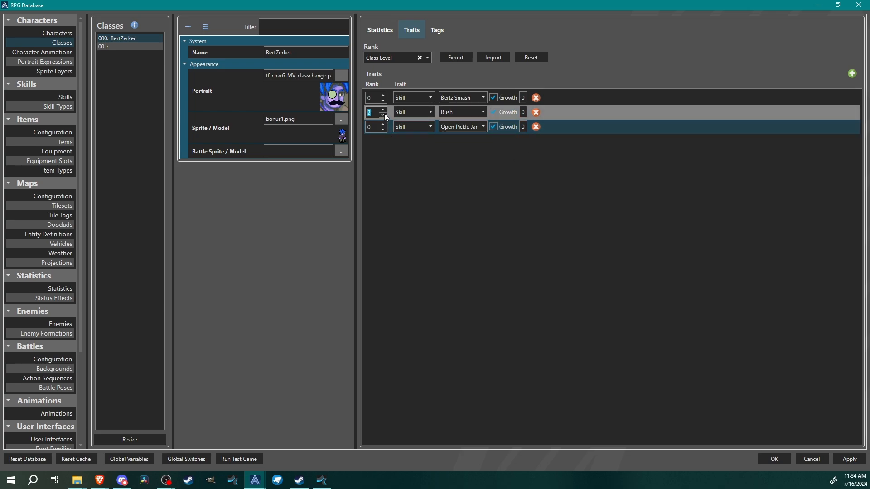
pyautogui.click(384, 114)
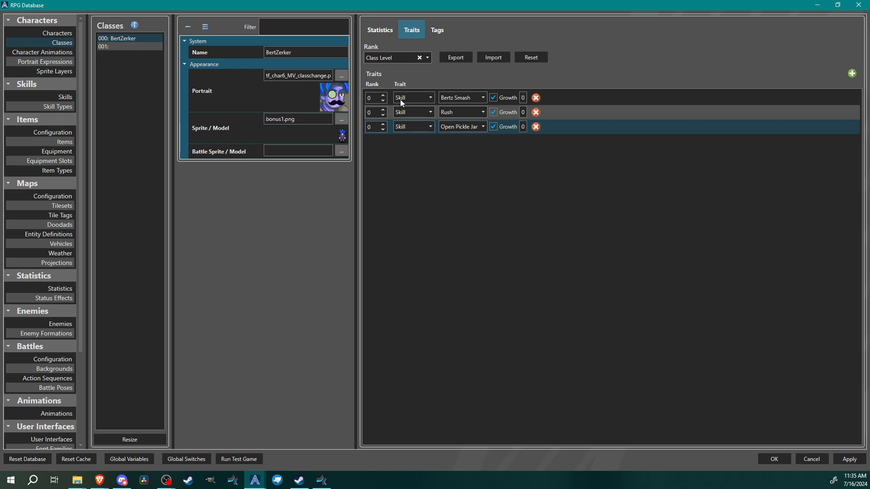
# Add a tag named class with the value BertZerker to the BertZerker class
pyautogui.click(440, 36)
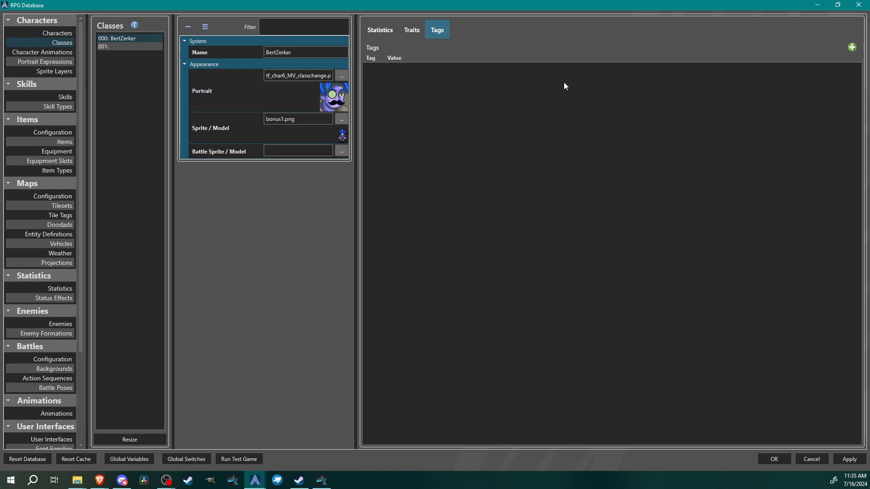
pyautogui.click(852, 48)
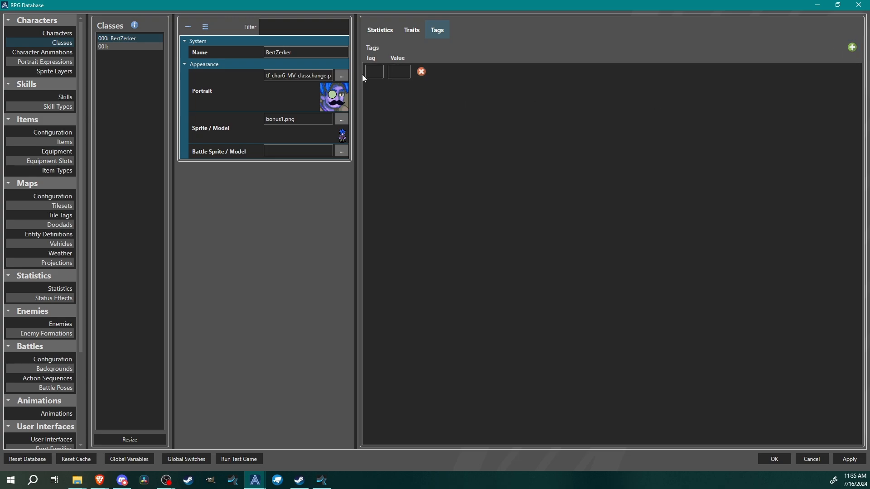
pyautogui.click(379, 73)
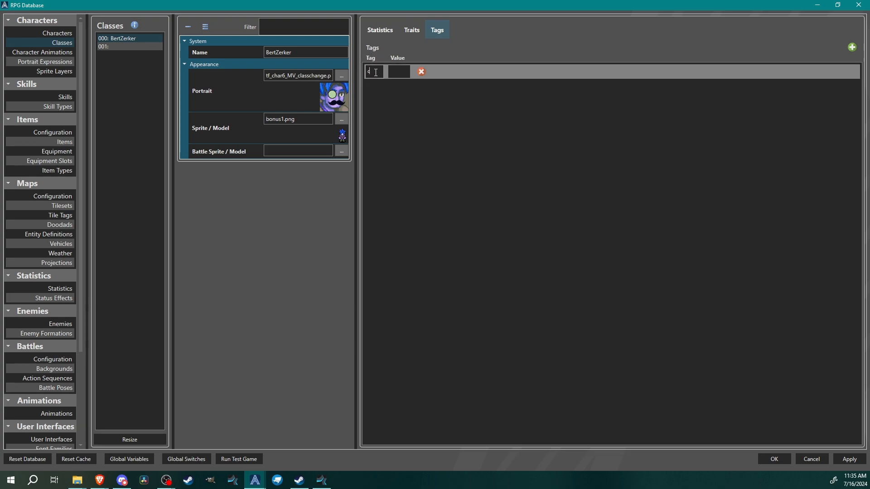
pyautogui.write('lass')
pyautogui.click(396, 73)
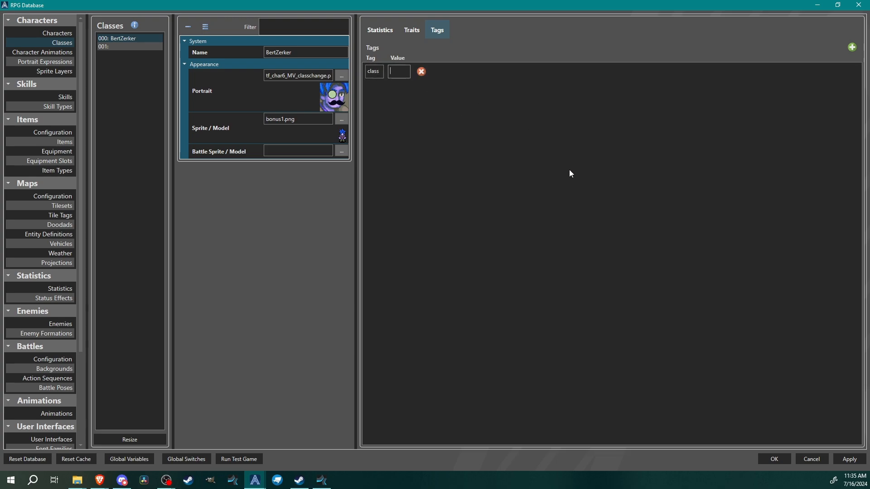
pyautogui.write('BertZerker')
# Add a class tag with the value Bardbarian to the character Bertimus
pyautogui.click(57, 33)
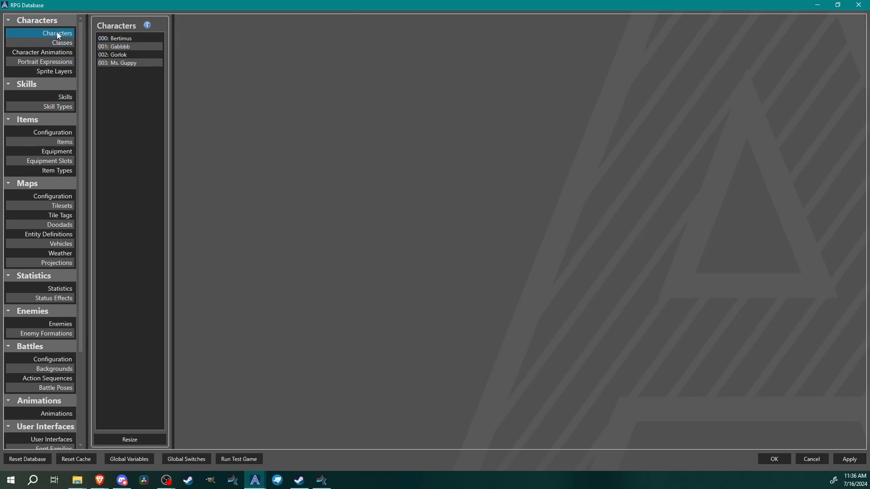
pyautogui.click(131, 39)
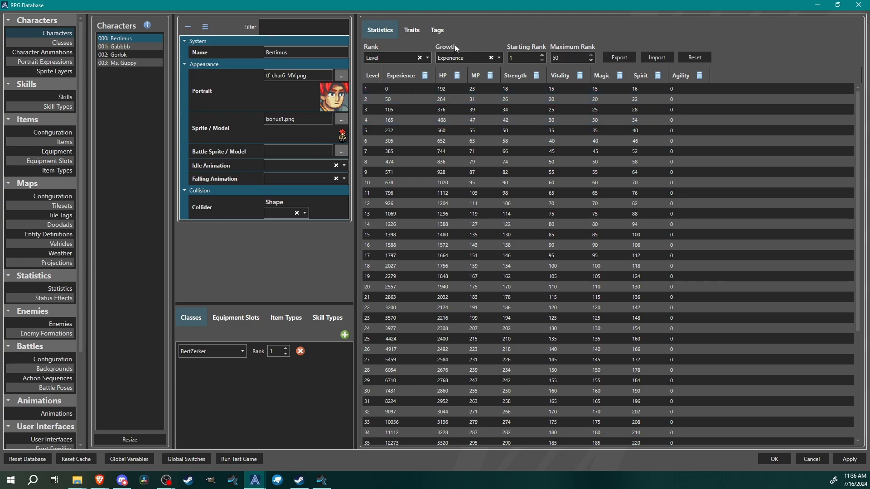
pyautogui.click(436, 30)
pyautogui.click(851, 47)
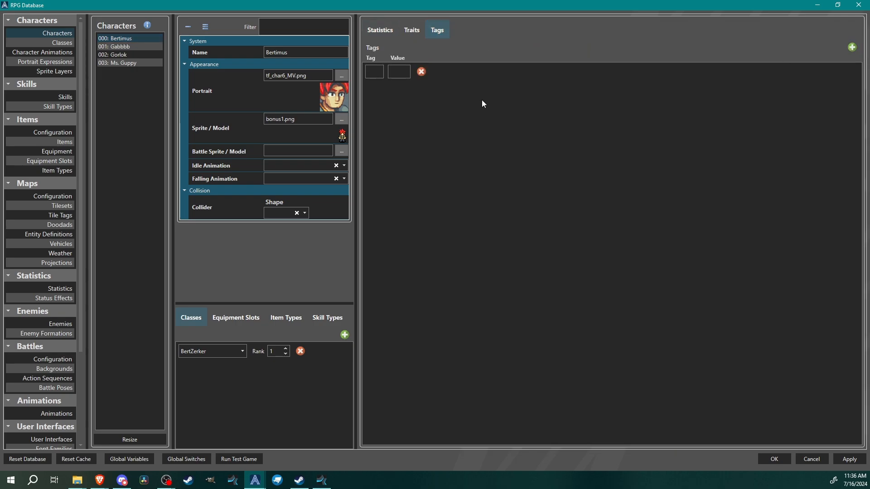
pyautogui.write('class')
pyautogui.click(399, 71)
pyautogui.write('Bardbarina')
pyautogui.press('BackSpace')
pyautogui.press('BackSpace')
pyautogui.write('an')
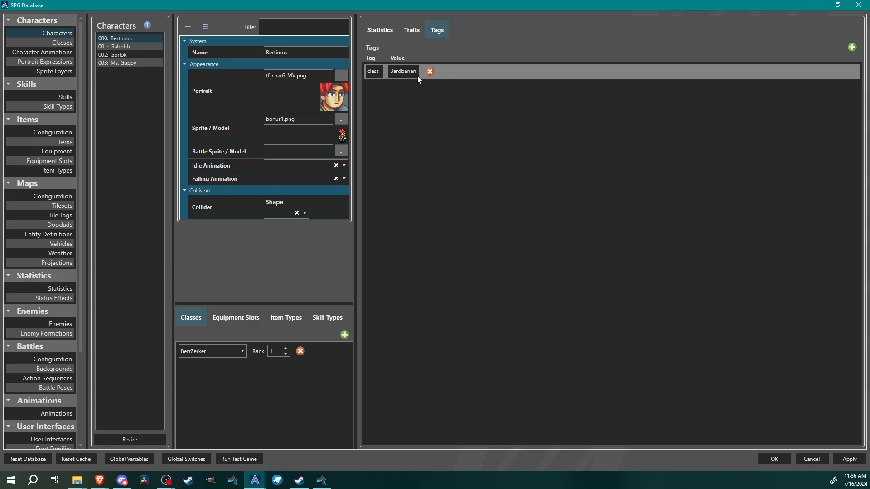
# Compare the class tags of Gabbbb, Gorlok, Ms. Guppy and Bertimus
pyautogui.click(121, 49)
pyautogui.click(437, 29)
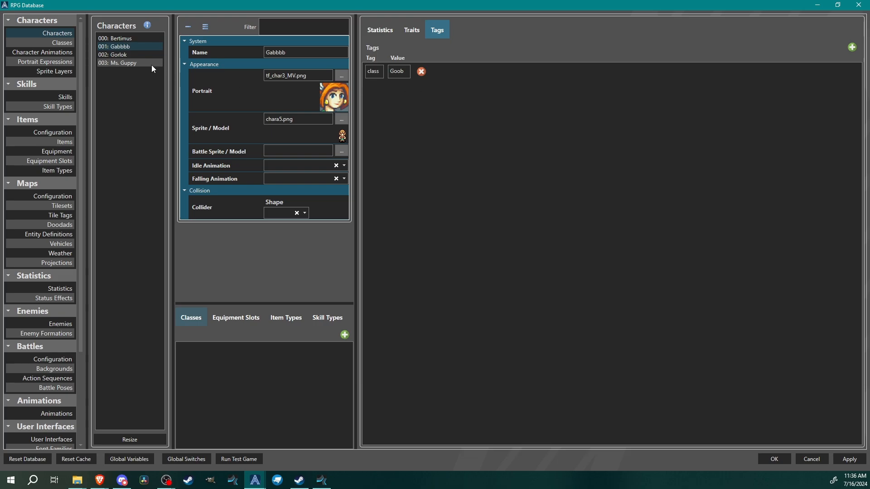
pyautogui.click(136, 53)
pyautogui.click(437, 30)
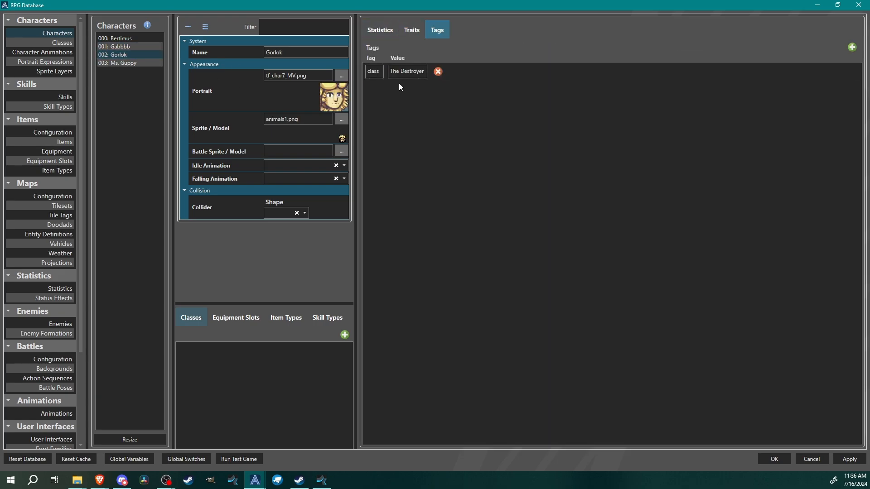
pyautogui.click(127, 62)
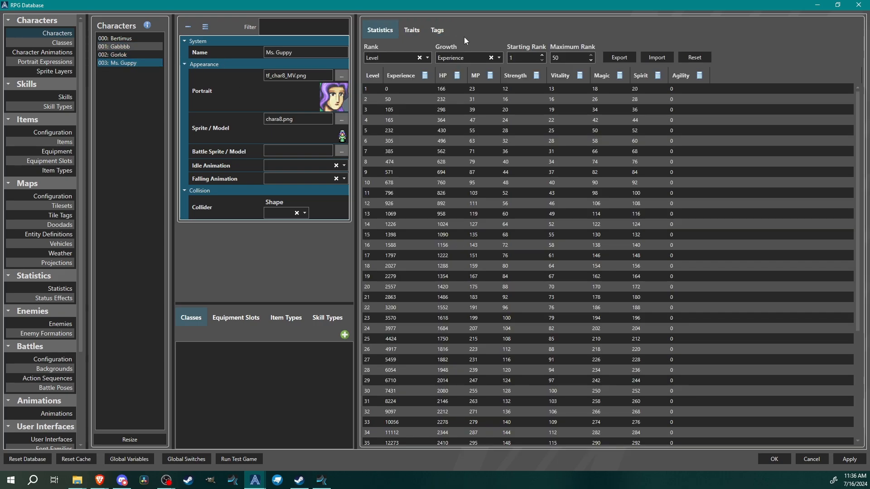
pyautogui.click(441, 30)
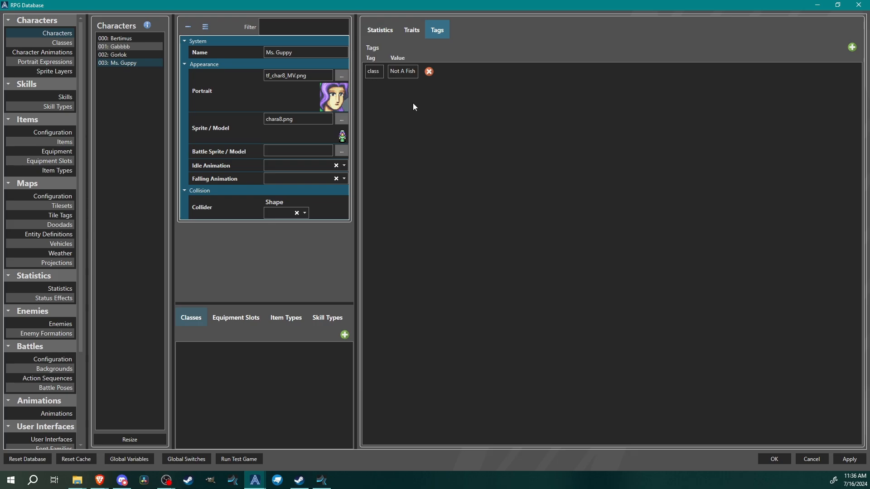
pyautogui.click(124, 39)
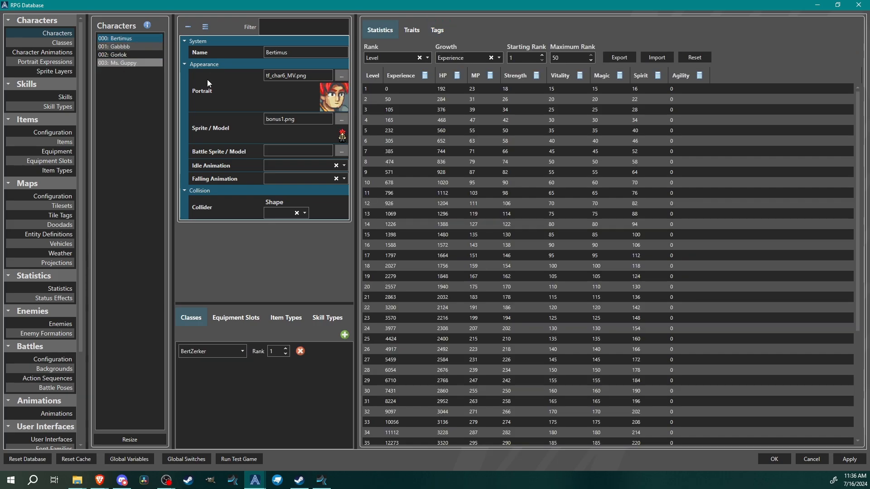
pyautogui.click(437, 29)
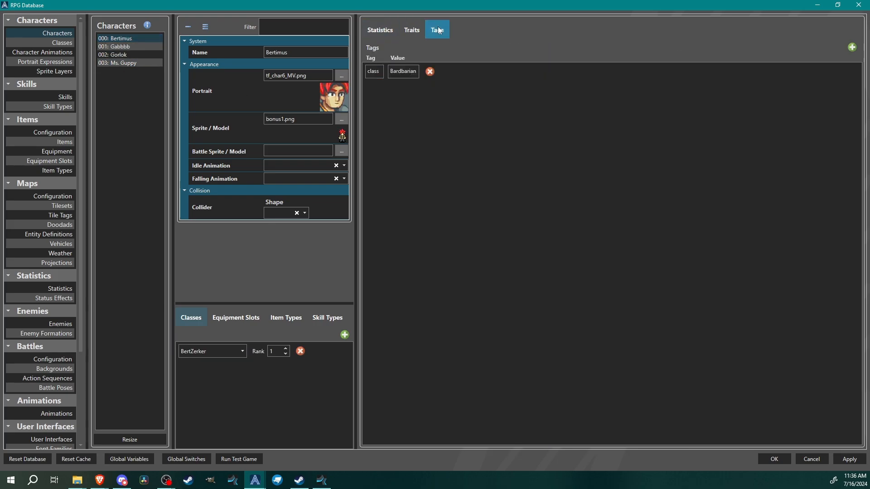
pyautogui.click(129, 55)
pyautogui.click(129, 63)
pyautogui.click(127, 39)
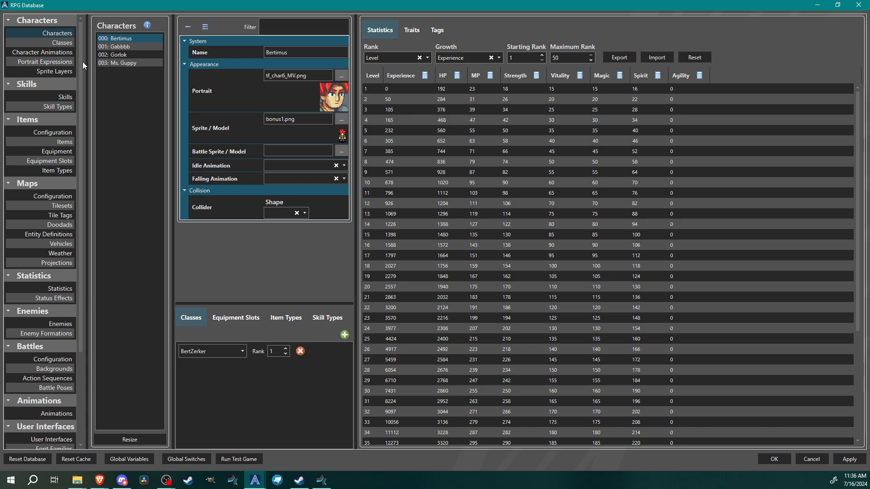
# Open the User Interfaces list in the database
pyautogui.scroll(-2, 82, 91)
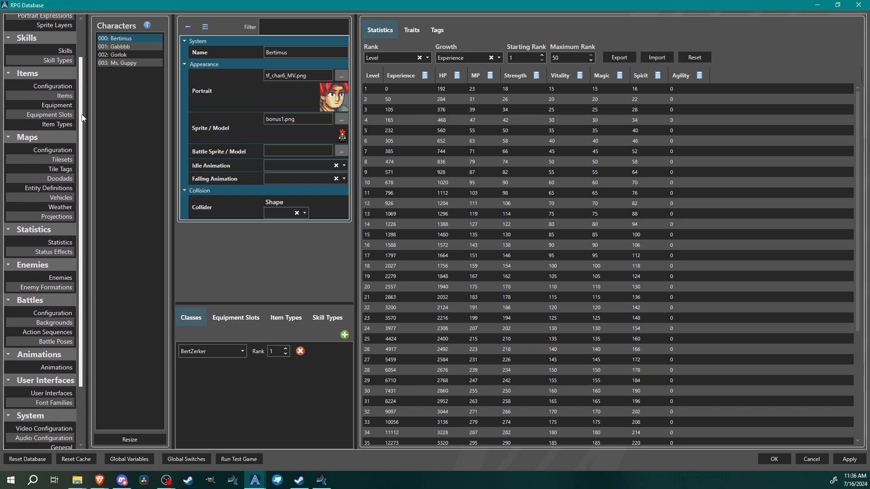
pyautogui.scroll(-3, 82, 117)
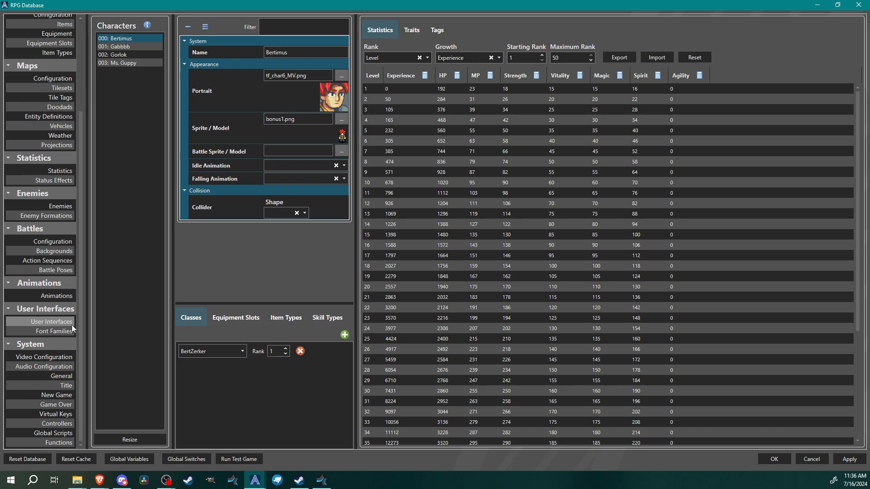
pyautogui.click(40, 322)
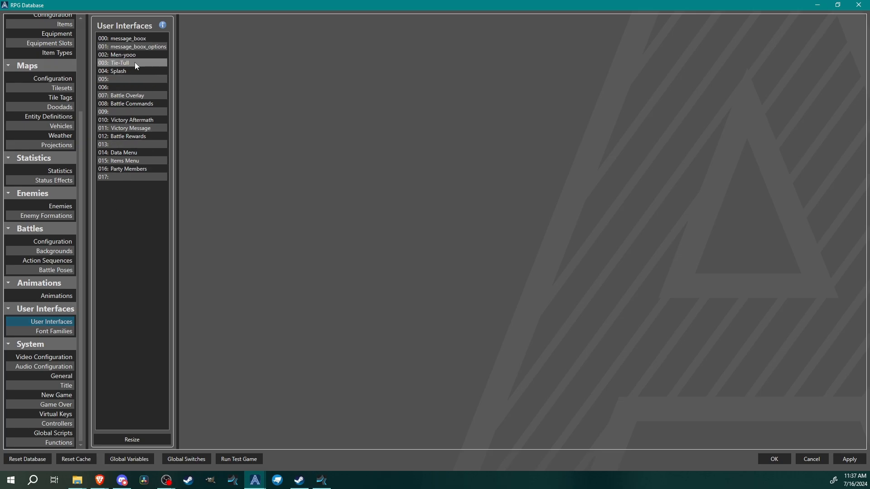
# Open the Men-yooo interface and toggle the Character Info element's visibility off and back on
pyautogui.click(126, 54)
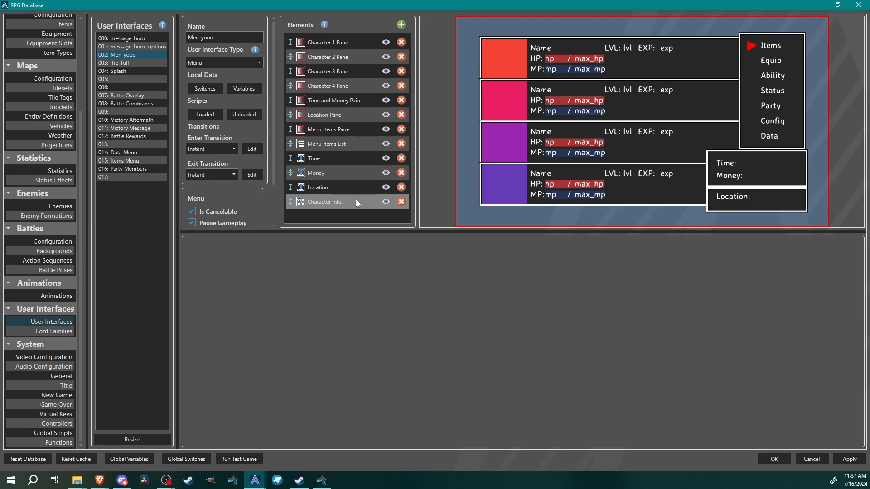
pyautogui.click(386, 203)
pyautogui.click(386, 202)
pyautogui.click(385, 202)
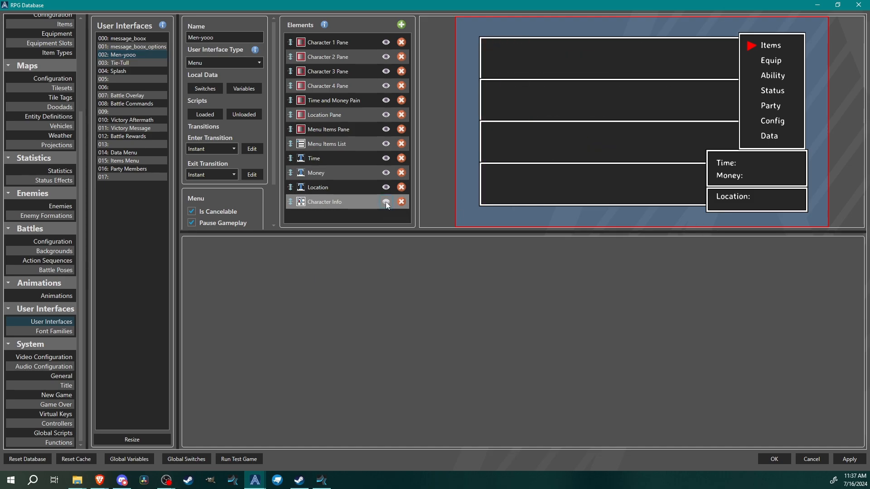
pyautogui.click(385, 202)
# Add a new item component named Class Label to the Character Info element's item components
pyautogui.click(360, 202)
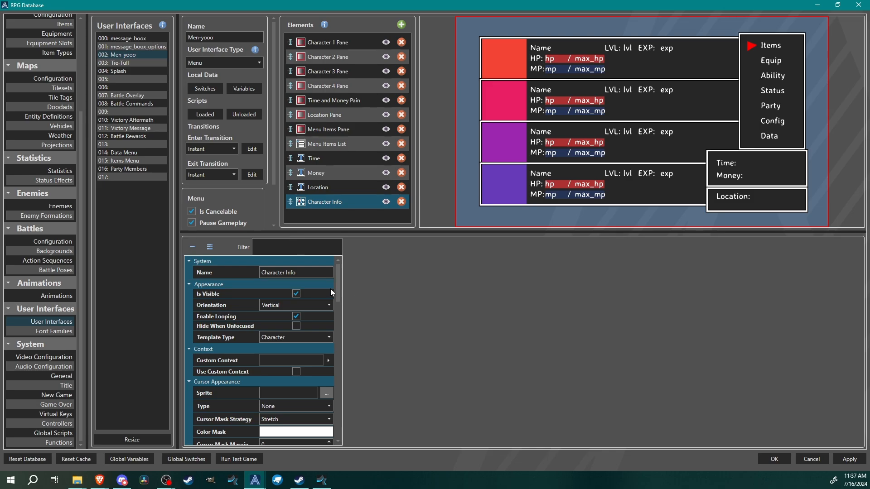
pyautogui.moveTo(337, 290); pyautogui.dragTo(344, 344)
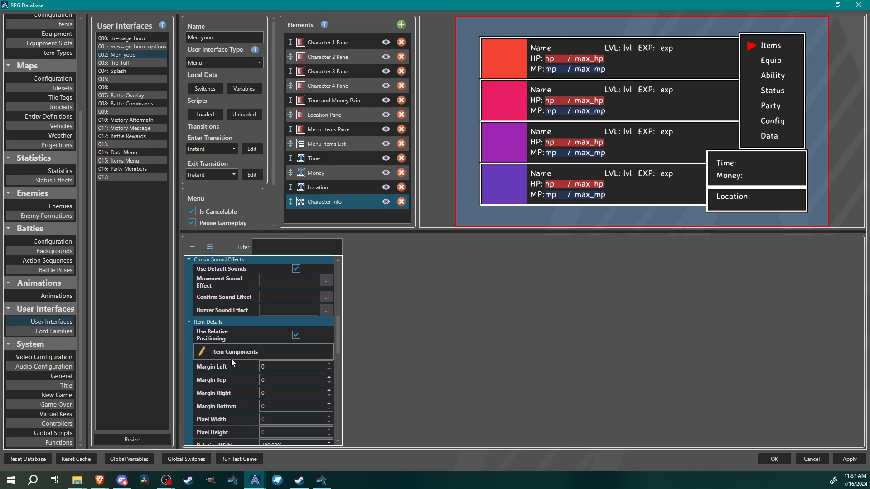
pyautogui.click(235, 352)
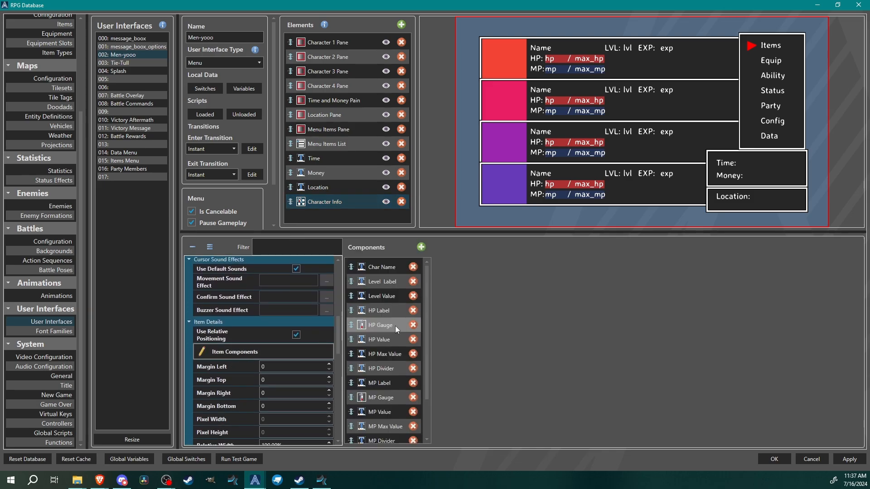
pyautogui.click(421, 247)
pyautogui.click(451, 262)
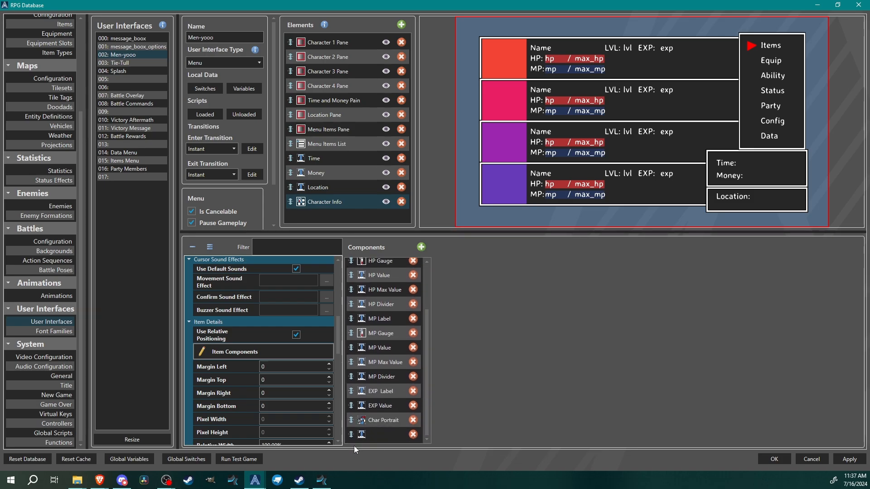
pyautogui.click(363, 435)
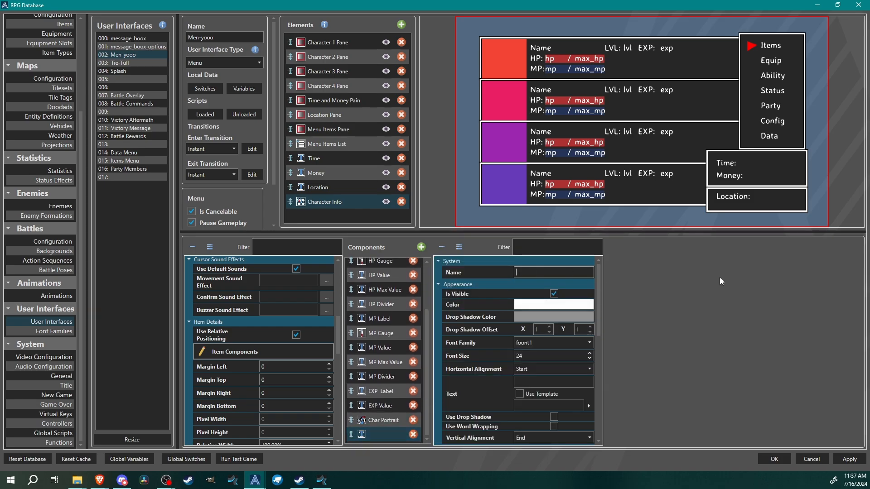
pyautogui.write('Class Label')
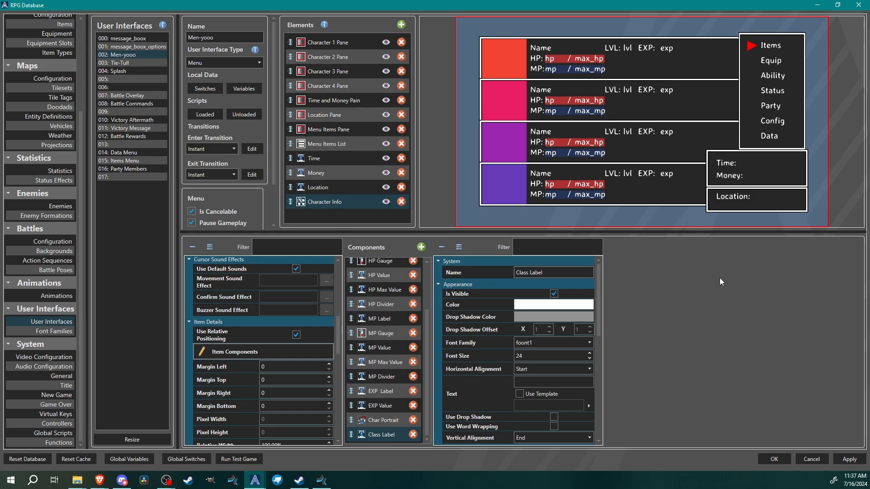
# Set the Class Label's font size to 36 and enable its template text as Tags[class]
pyautogui.doubleClick(532, 356)
pyautogui.write('36')
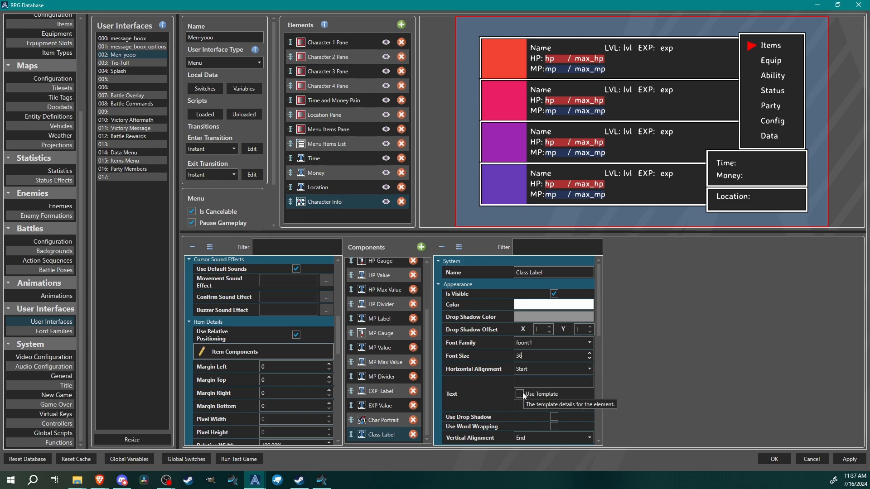
pyautogui.click(519, 393)
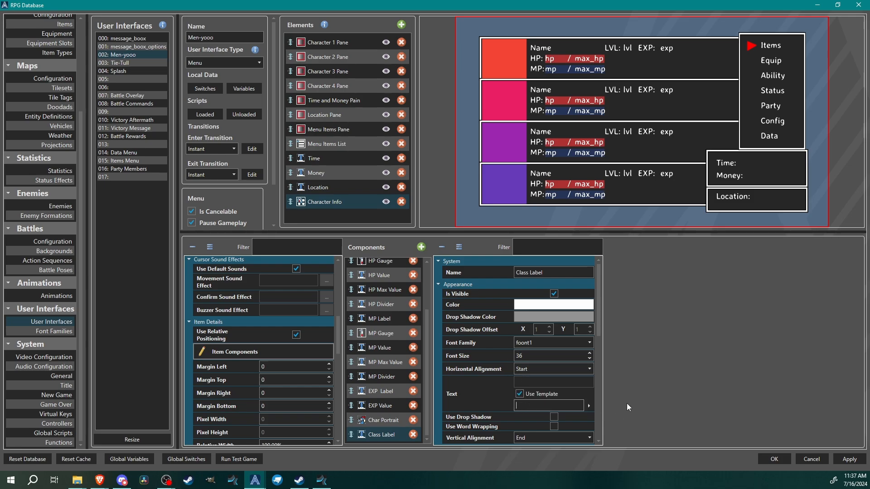
pyautogui.write('Tags')
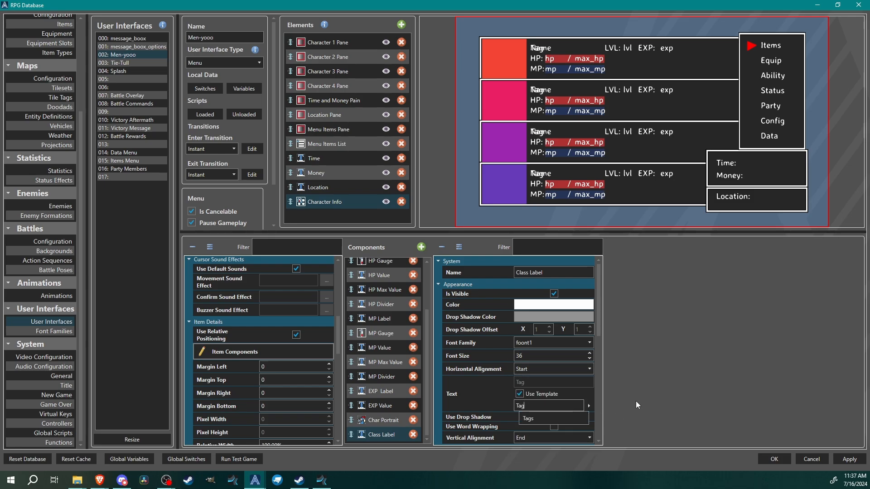
pyautogui.click(569, 422)
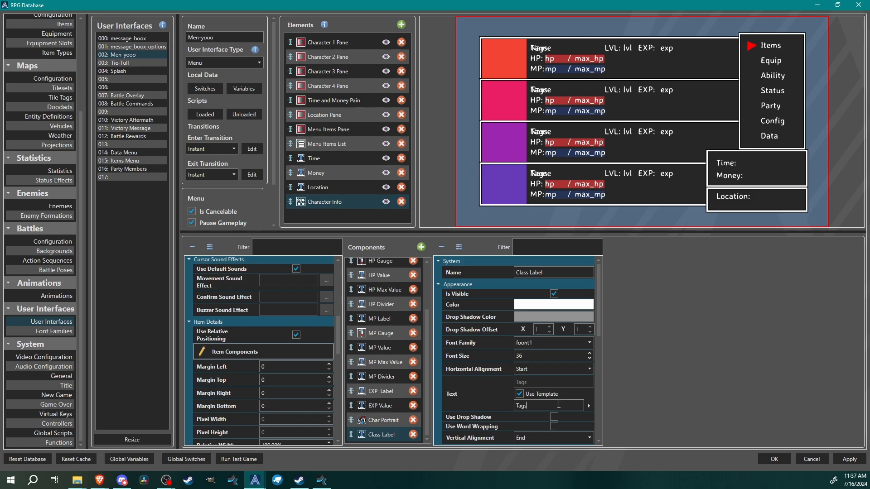
pyautogui.write('[')
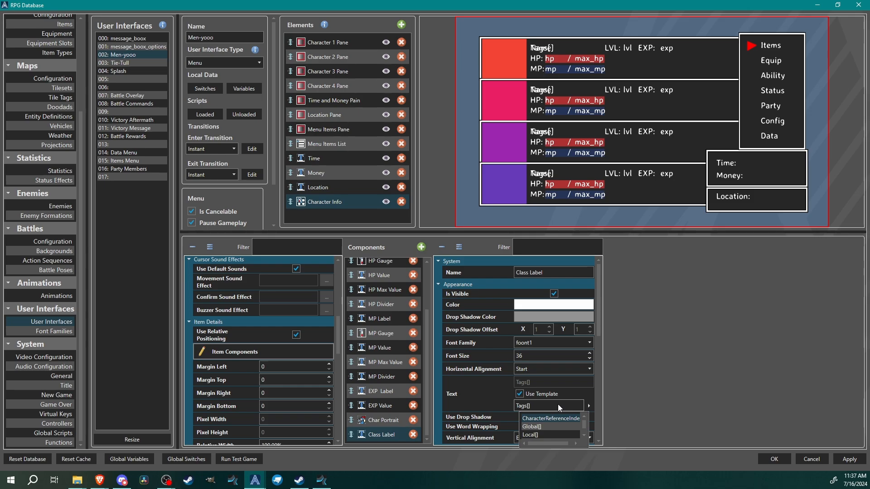
pyautogui.write('class')
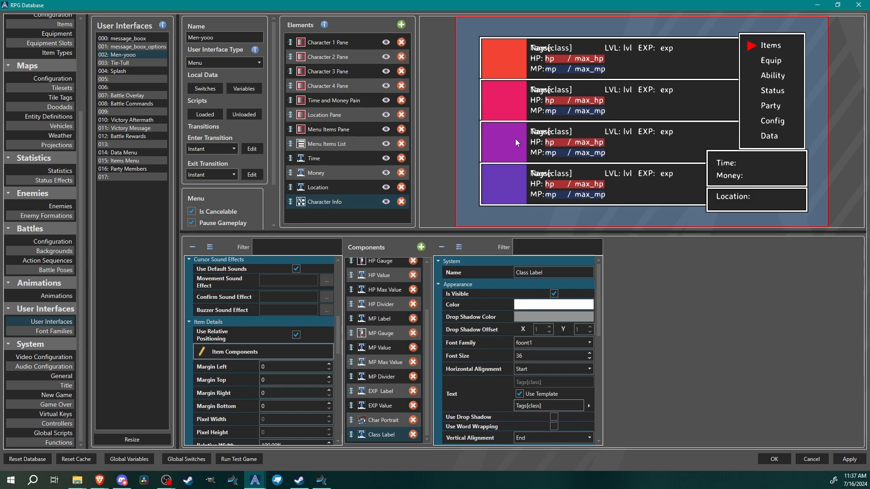
# Position the Class Label at relative X 25% and relative Y 37%
pyautogui.scroll(-9, 471, 375)
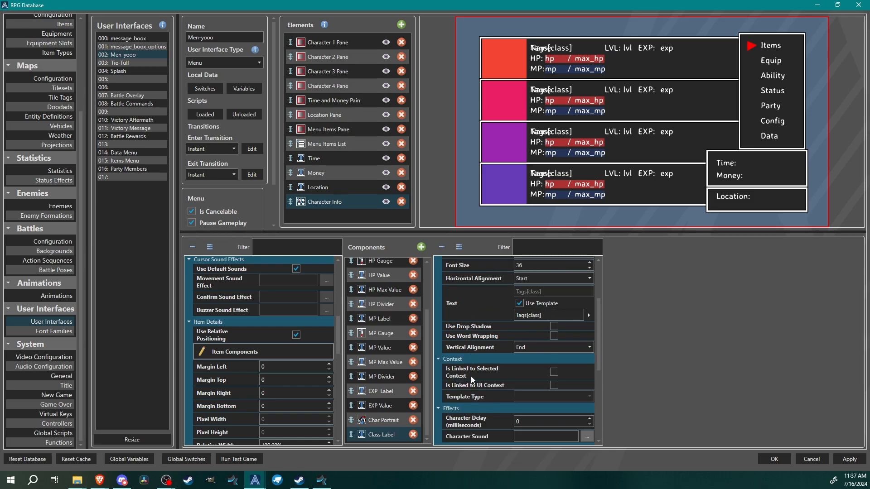
pyautogui.click(556, 401)
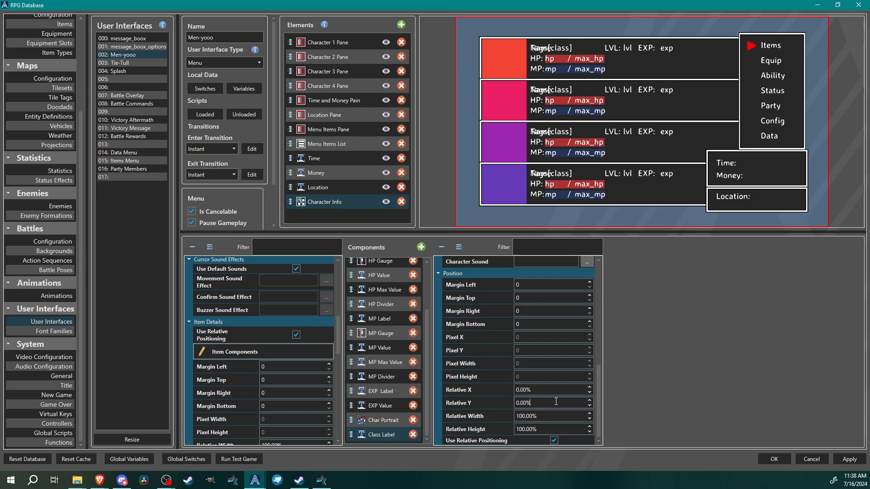
pyautogui.scroll(13, 556, 402)
pyautogui.scroll(20, 555, 401)
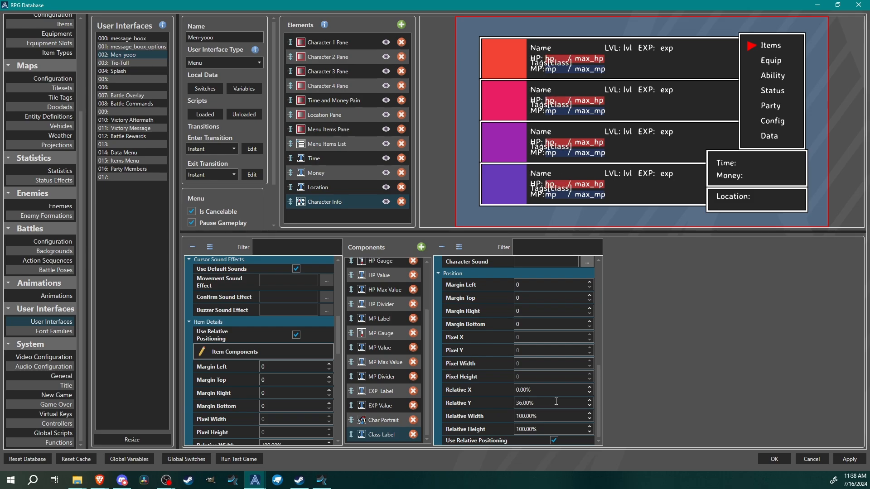
pyautogui.scroll(17, 556, 388)
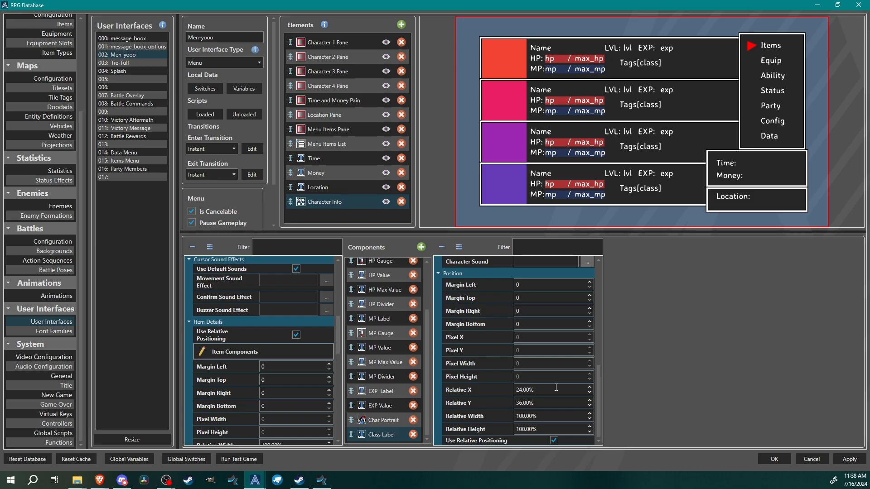
pyautogui.scroll(1, 556, 390)
pyautogui.click(556, 402)
pyautogui.scroll(1, 557, 401)
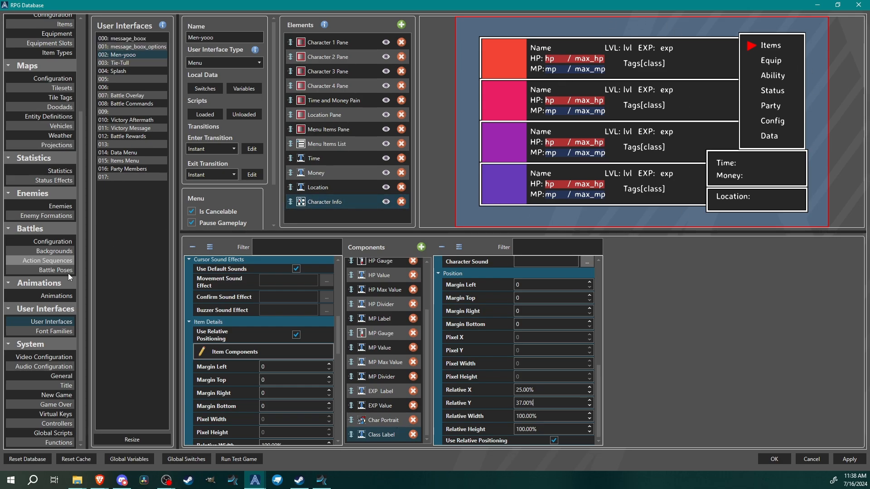
# Review the BertZerker class's statistics, traits and tags and confirm the database changes
pyautogui.moveTo(81, 300); pyautogui.dragTo(70, 49)
pyautogui.click(69, 35)
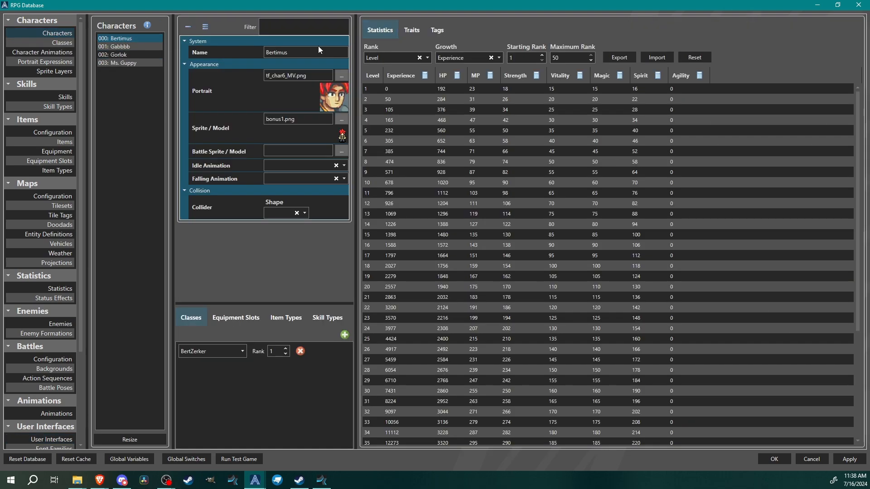
pyautogui.click(62, 43)
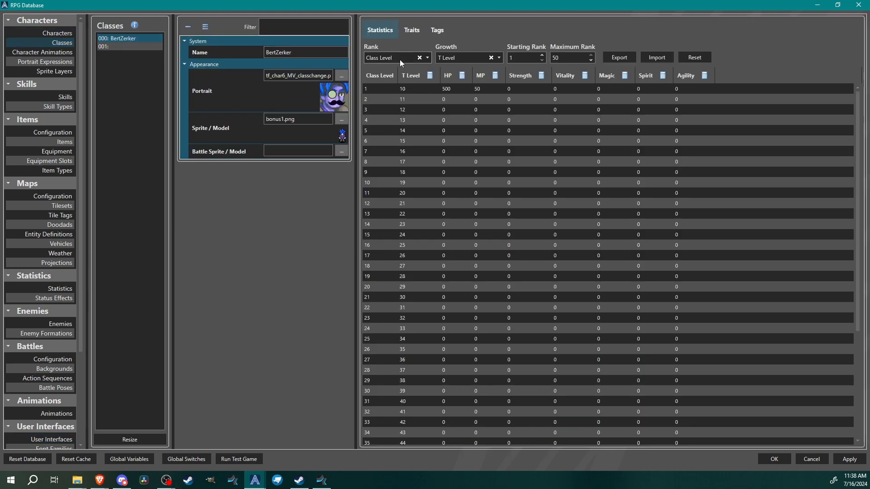
pyautogui.click(411, 31)
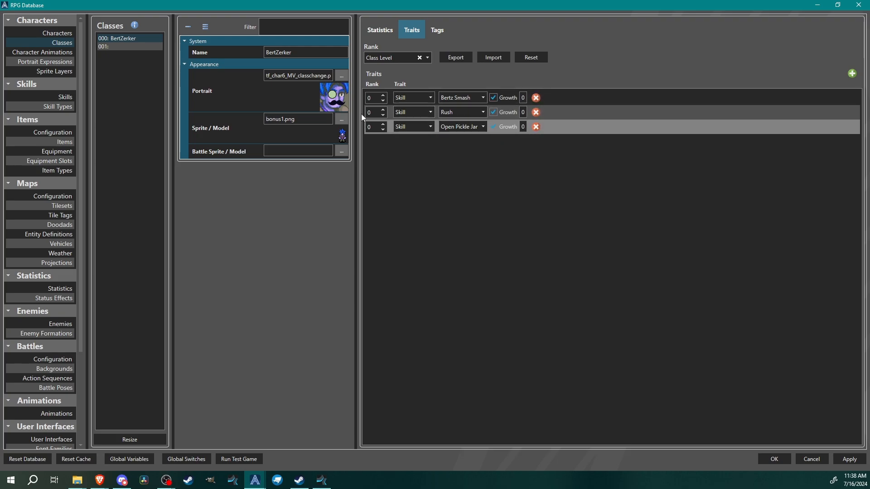
pyautogui.click(432, 33)
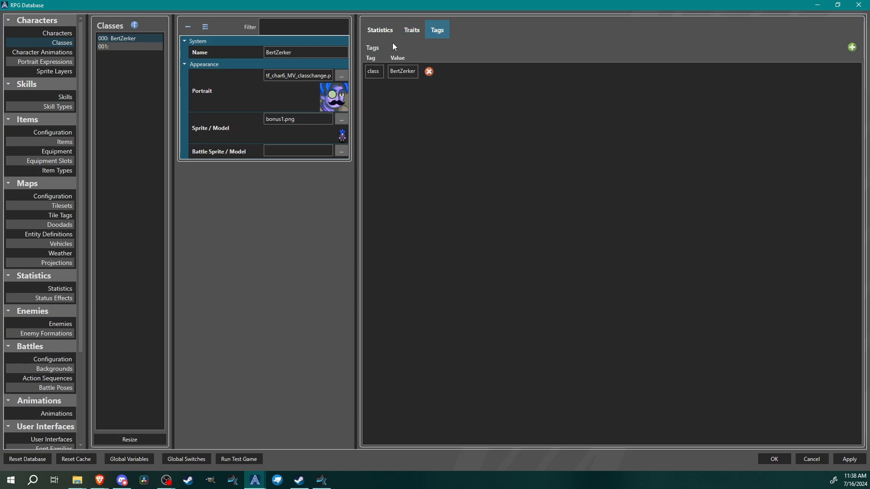
pyautogui.click(371, 33)
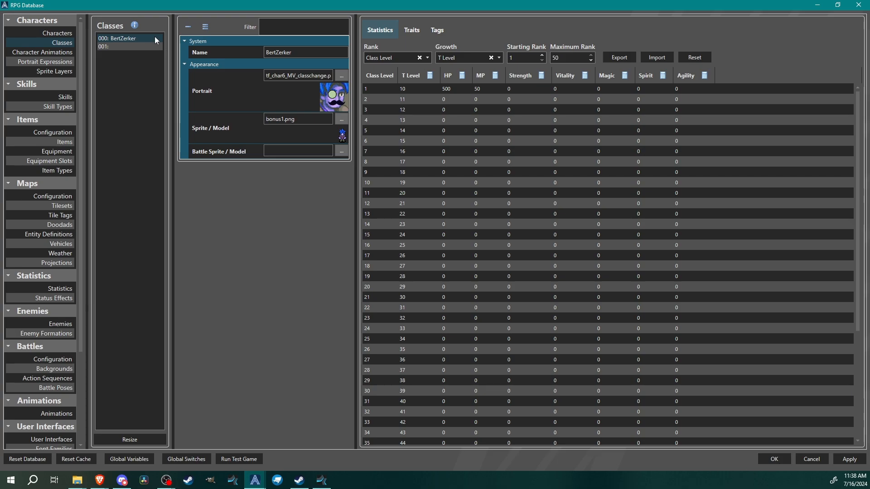
pyautogui.click(775, 461)
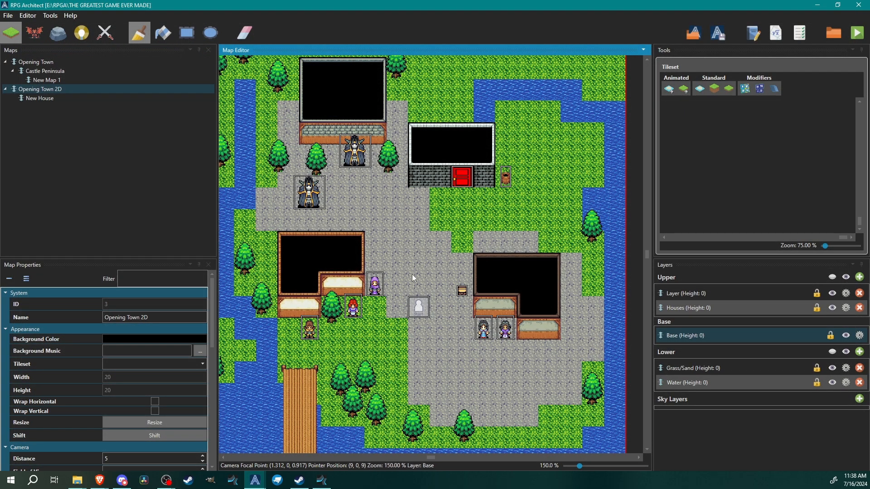
# Paste a copied villager entity onto the Opening Town 2D map and open its entity editor
pyautogui.moveTo(440, 311); pyautogui.dragTo(435, 292, button='middle')
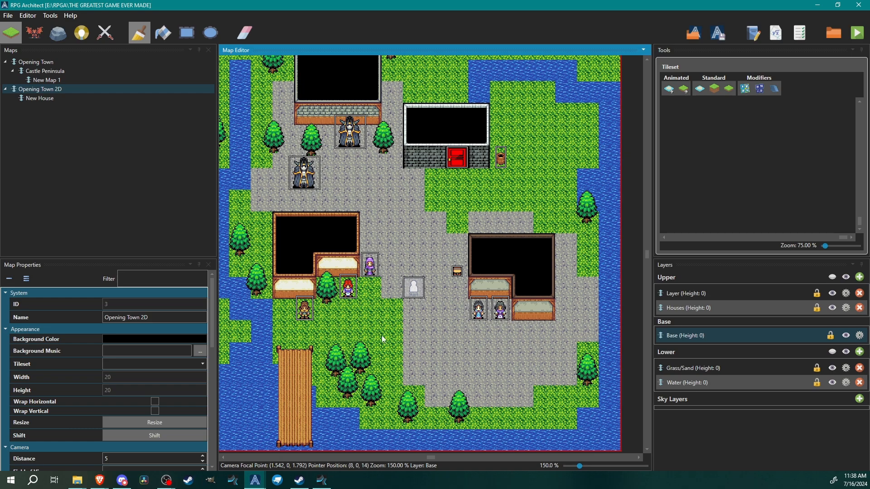
pyautogui.click(481, 313)
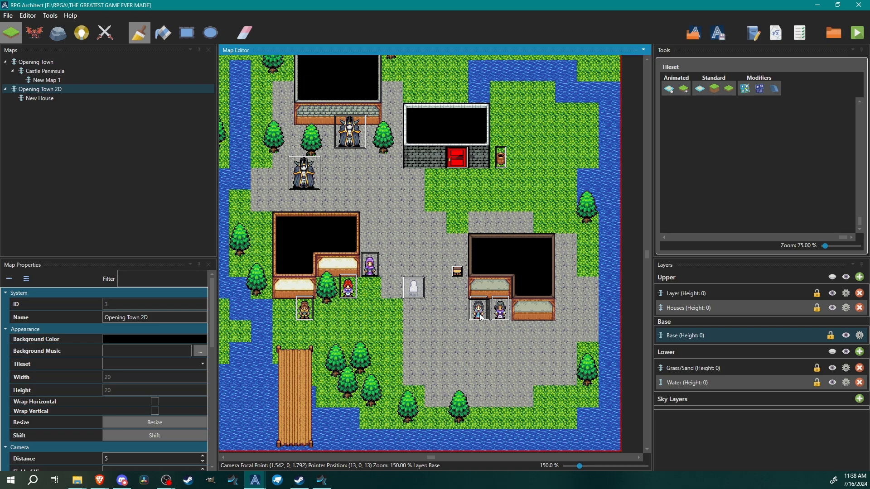
pyautogui.press('F6')
pyautogui.rightClick(479, 313)
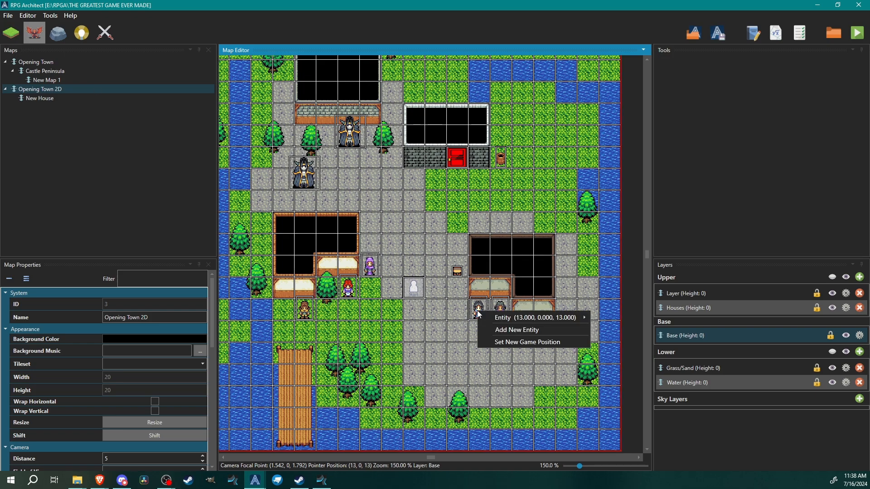
pyautogui.click(466, 306)
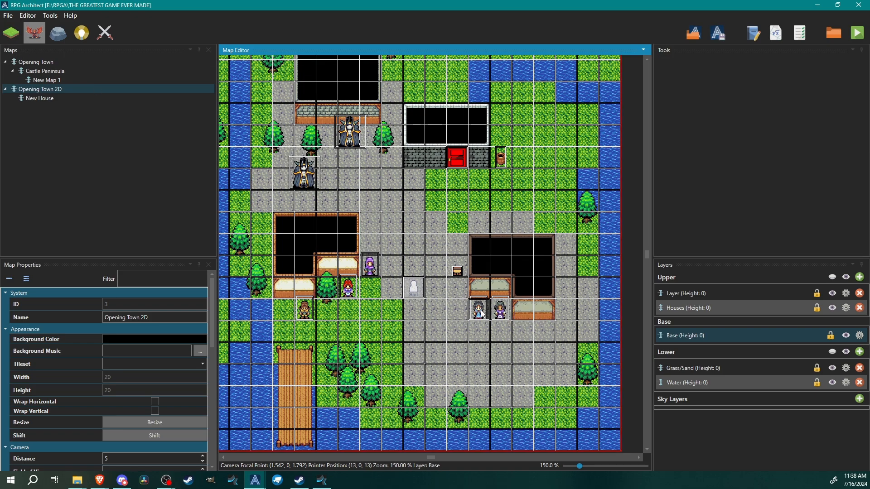
pyautogui.hotkey('ctrl', 'v')
pyautogui.moveTo(372, 312); pyautogui.dragTo(442, 182)
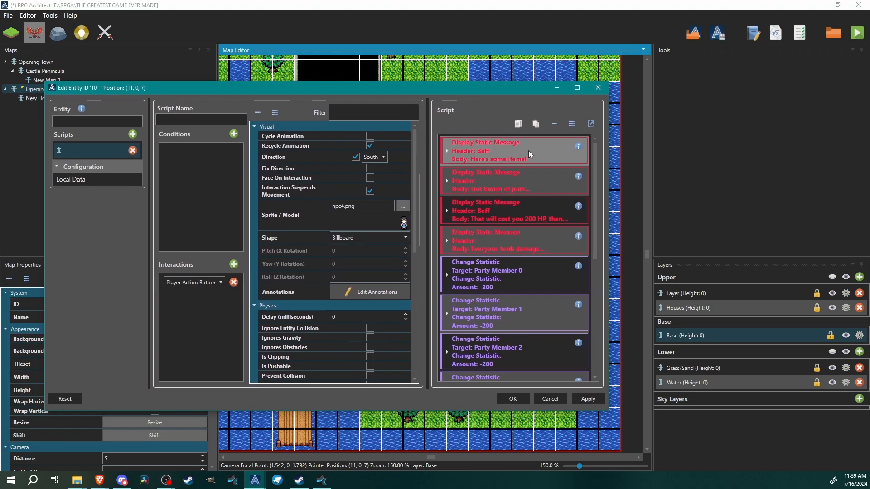
# Delete every command from the pasted entity's script and maximize the entity editor
pyautogui.click(484, 150)
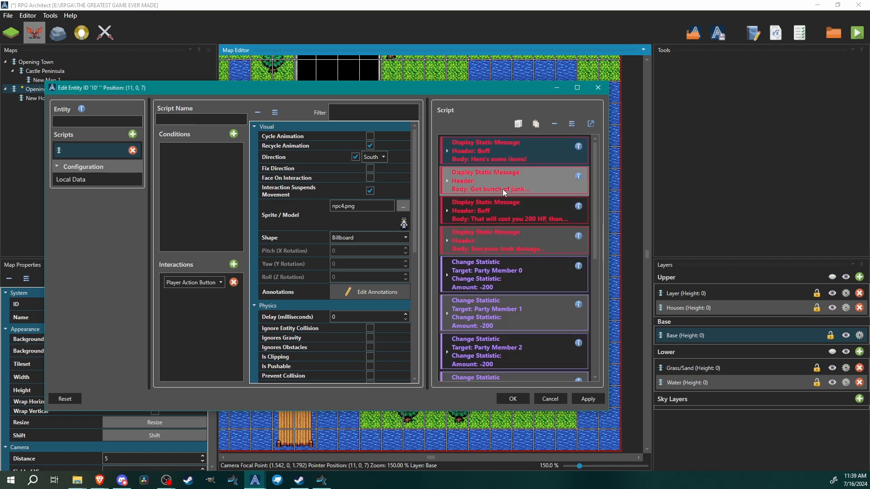
pyautogui.click(509, 189)
pyautogui.press('Delete')
pyautogui.press('Delete')
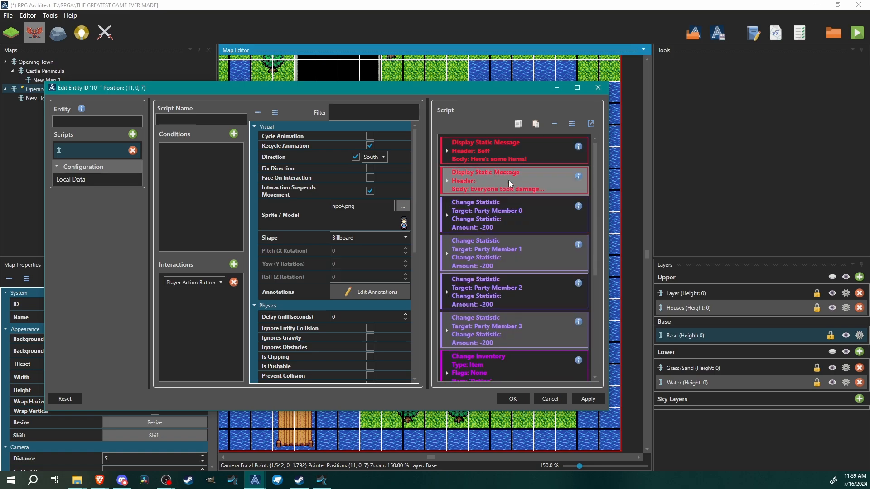
pyautogui.press('Delete')
pyautogui.press('Delete')
pyautogui.press('Delete')
pyautogui.press('Delete')
pyautogui.press('Delete')
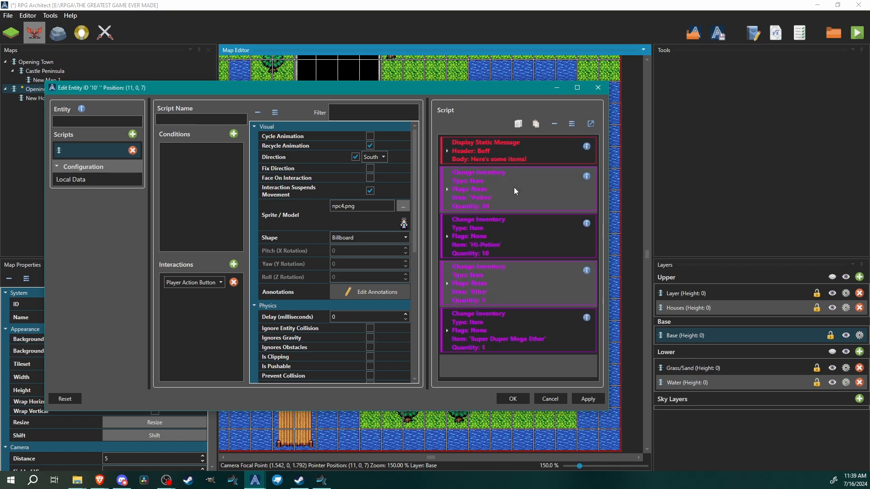
pyautogui.press('Delete')
pyautogui.press('Delete')
pyautogui.press('Delete')
pyautogui.press('Delete')
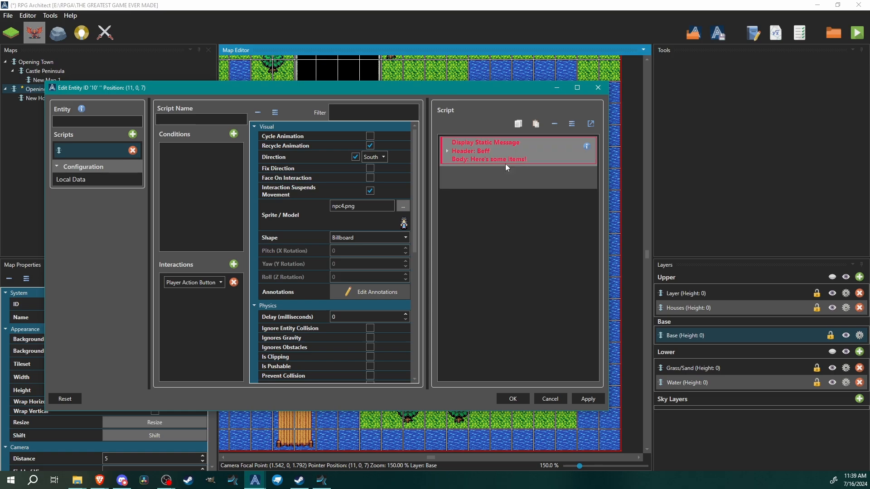
pyautogui.press('Delete')
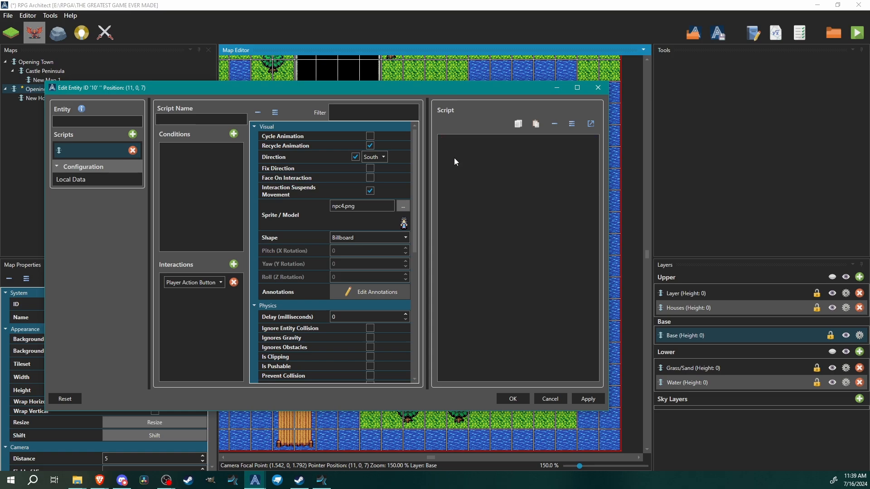
pyautogui.doubleClick(458, 90)
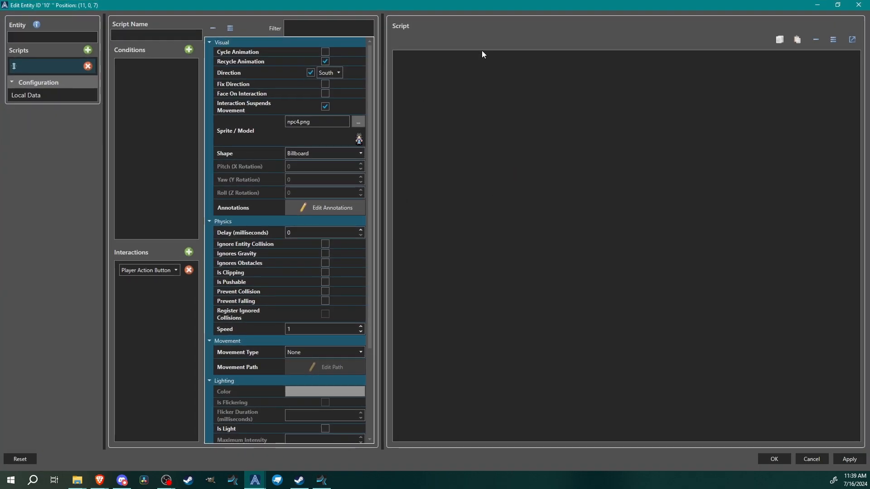
# Name the entity Class Changer
pyautogui.rightClick(436, 66)
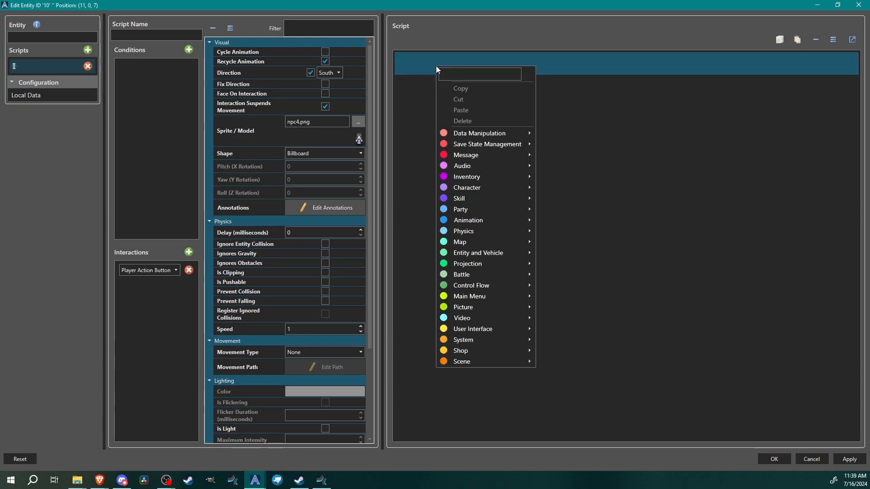
pyautogui.click(417, 65)
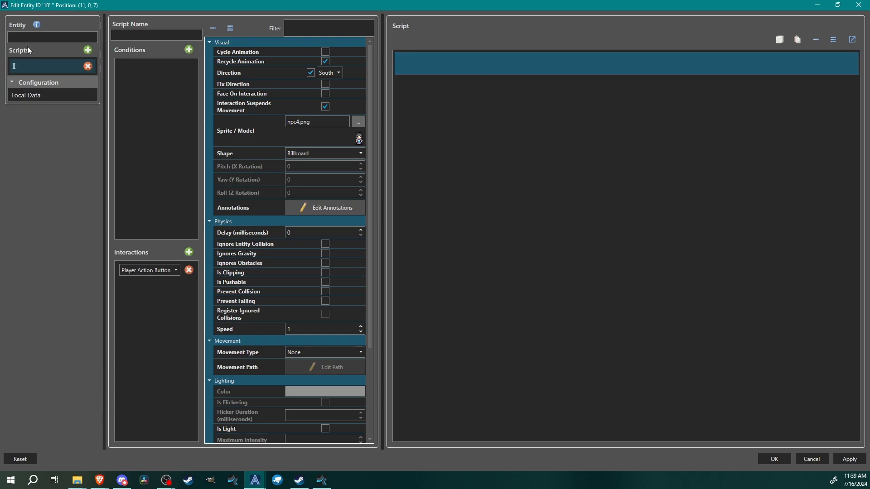
pyautogui.click(146, 36)
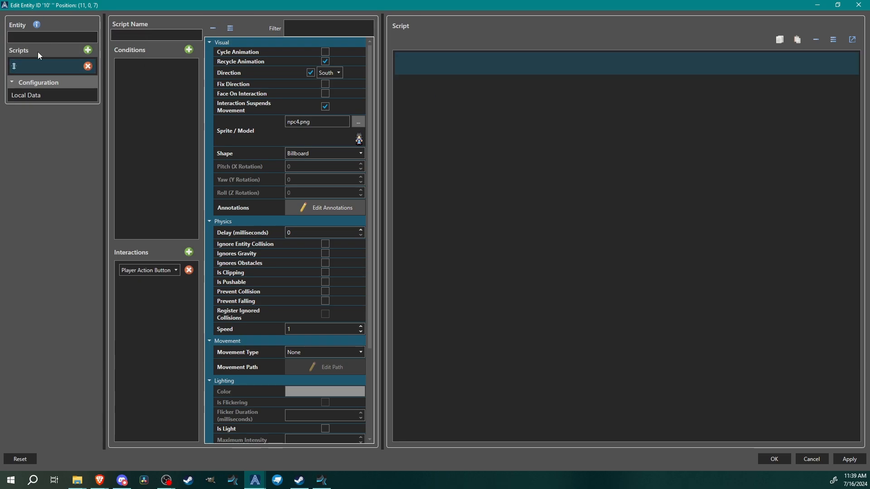
pyautogui.click(37, 36)
pyautogui.write('Class')
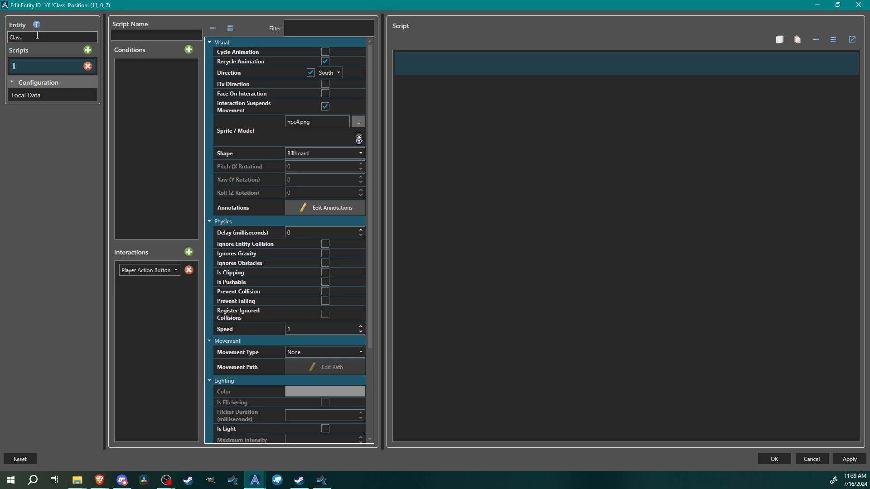
pyautogui.write(' Changer')
# Name the entity's script class changer script
pyautogui.click(148, 35)
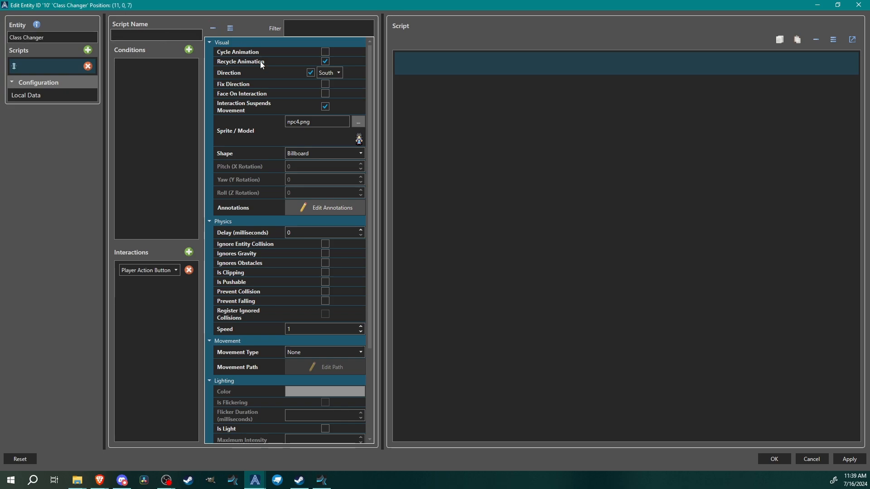
pyautogui.write('c')
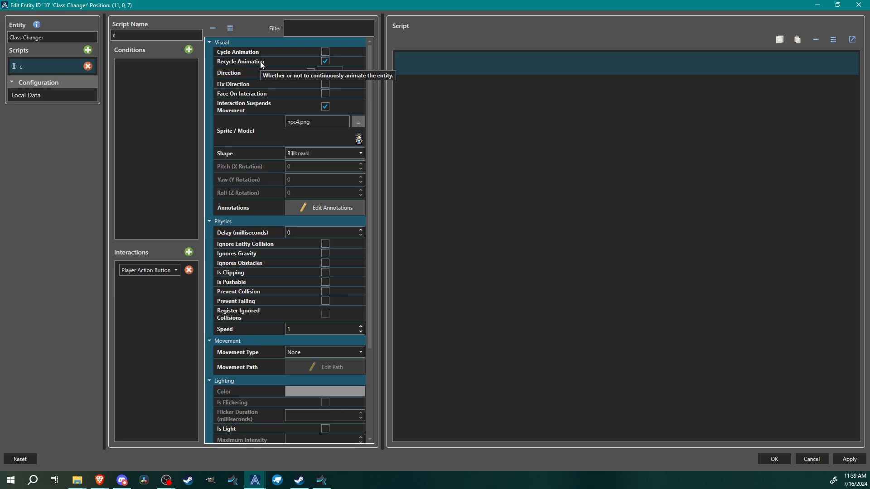
pyautogui.write('lass changer script')
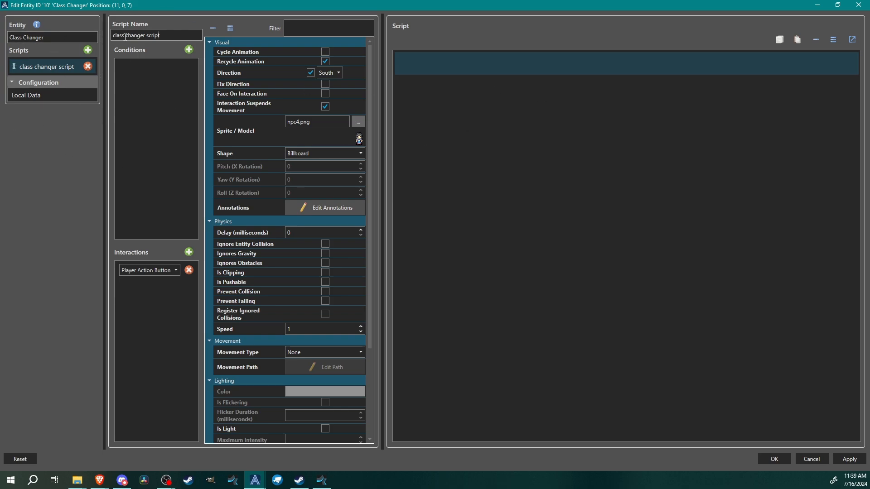
# Add a Change Class command from the Character commands to the script
pyautogui.rightClick(444, 67)
pyautogui.click(427, 60)
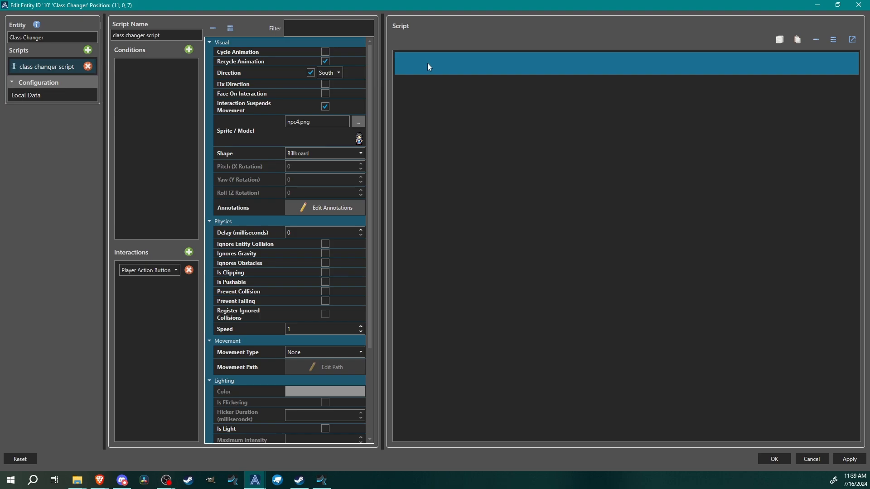
pyautogui.rightClick(444, 72)
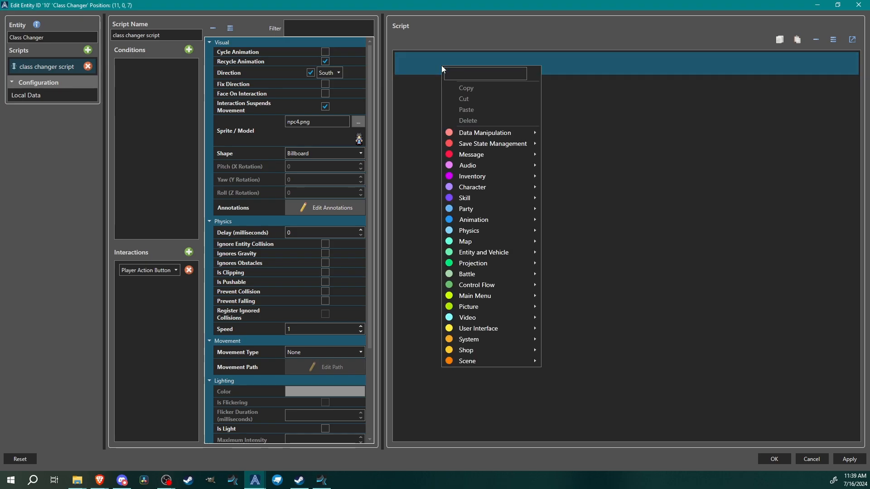
pyautogui.moveTo(494, 194)
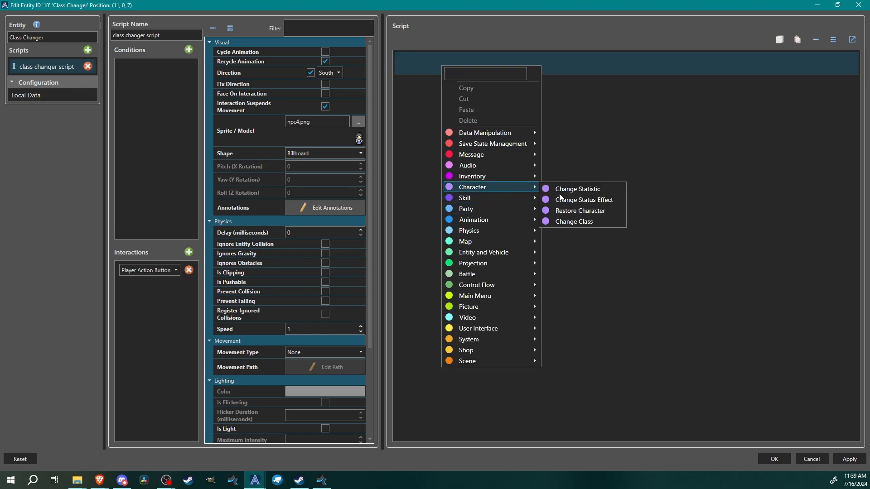
pyautogui.click(573, 221)
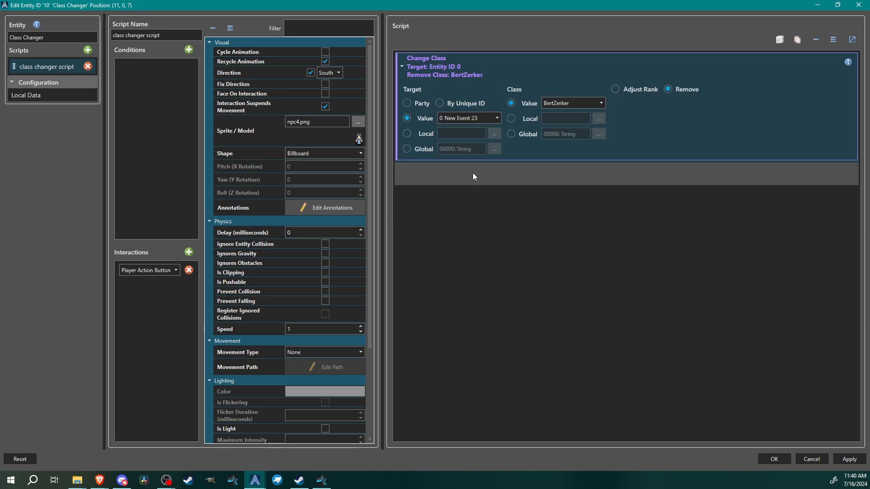
# Target party member 0 with the Change Class command and switch it to Adjust Rank for BertZerker
pyautogui.click(407, 104)
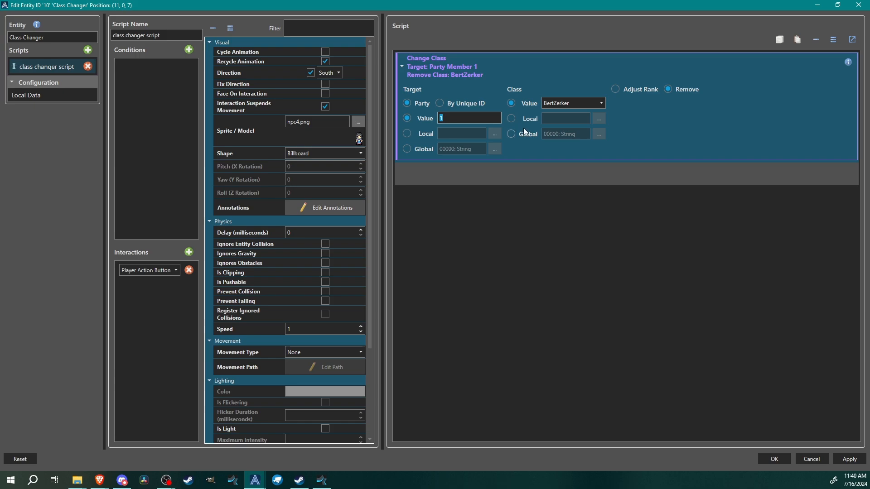
pyautogui.press('BackSpace')
pyautogui.write('2')
pyautogui.doubleClick(466, 119)
pyautogui.write('0')
pyautogui.click(615, 89)
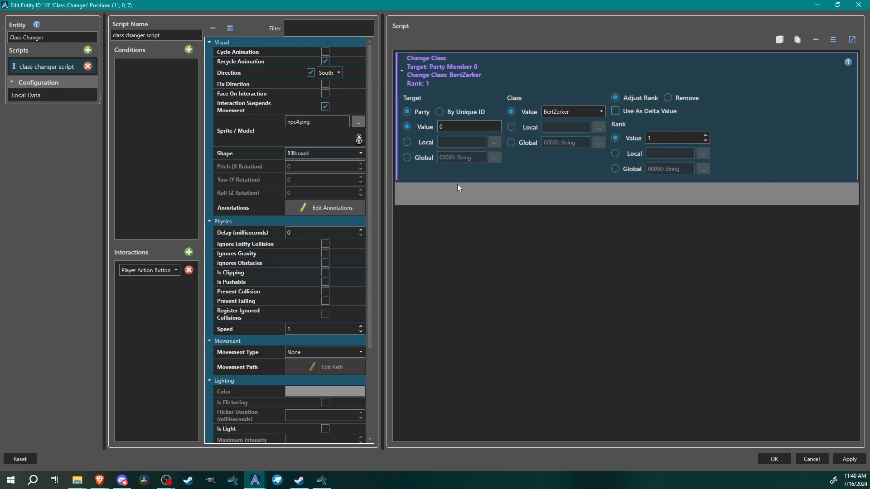
# Add a Display Static Message with header Class Changer Javier and body C-C-C-C-Class Change!!!
pyautogui.rightClick(432, 194)
pyautogui.moveTo(474, 259)
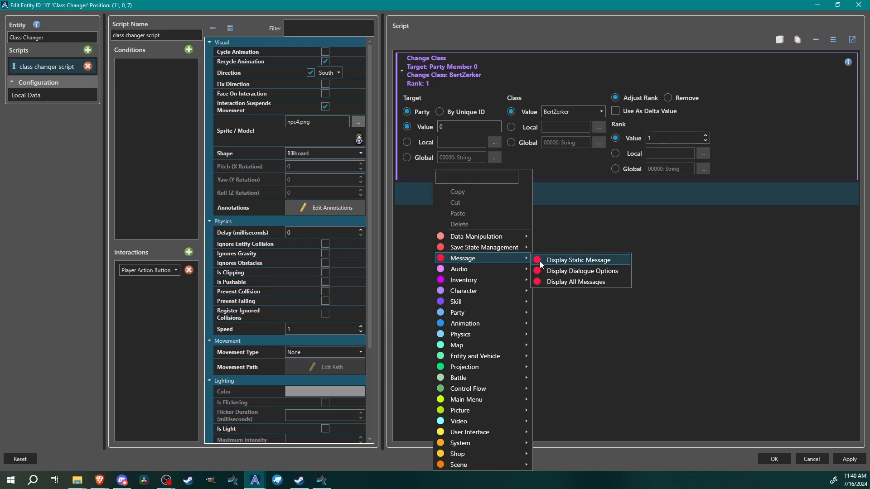
pyautogui.click(575, 259)
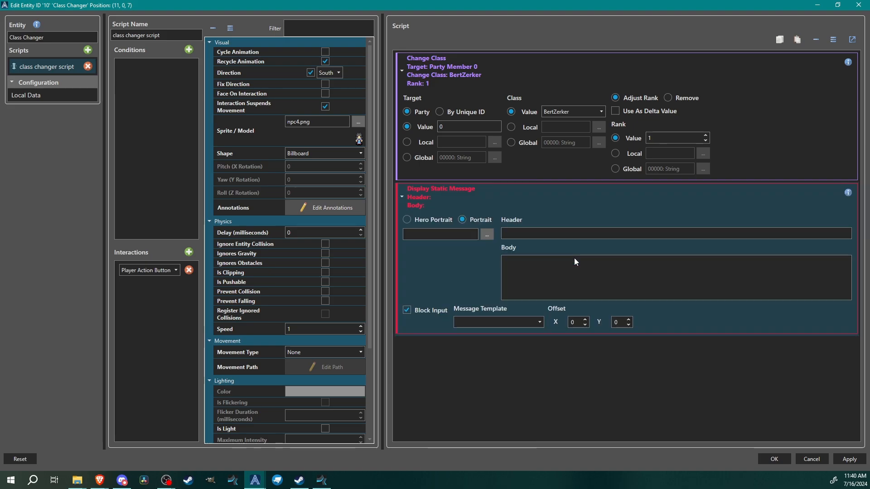
pyautogui.click(532, 273)
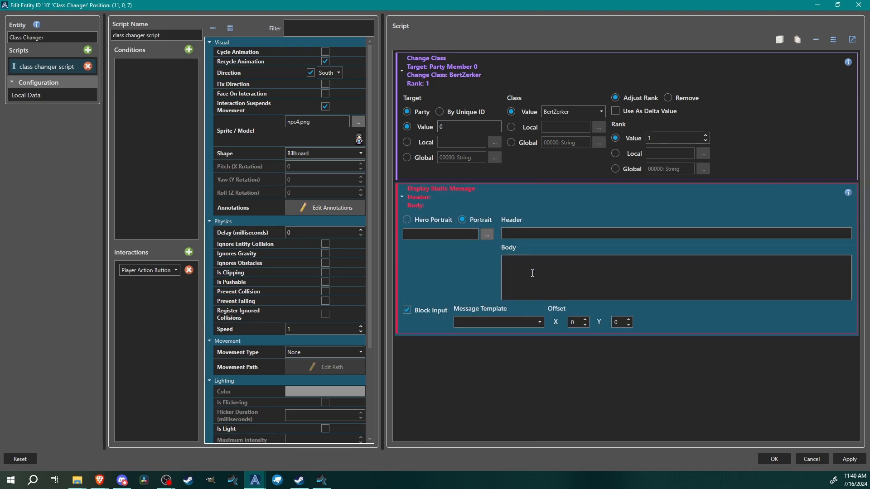
pyautogui.write('C-C-C-C-Class Change!!!')
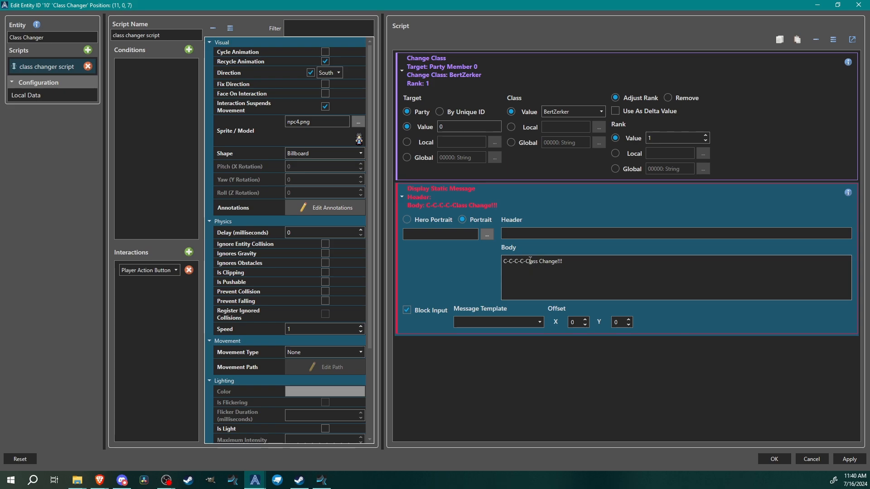
pyautogui.click(528, 233)
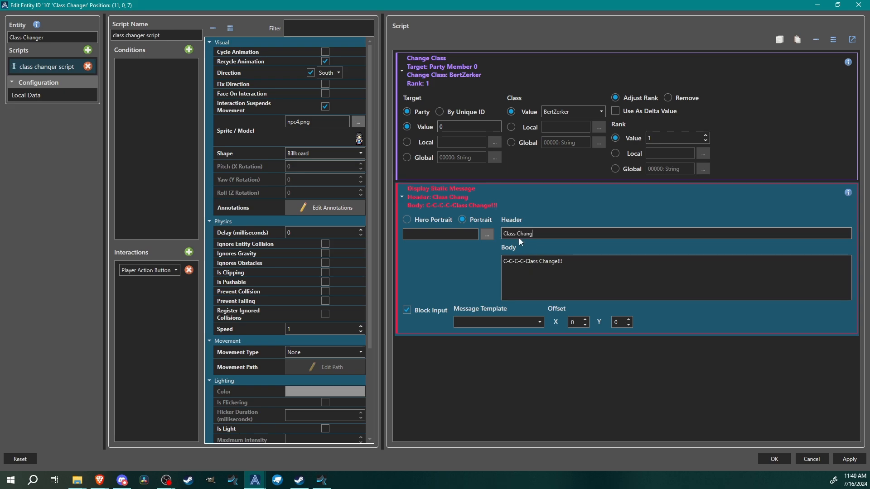
pyautogui.write('er Javier')
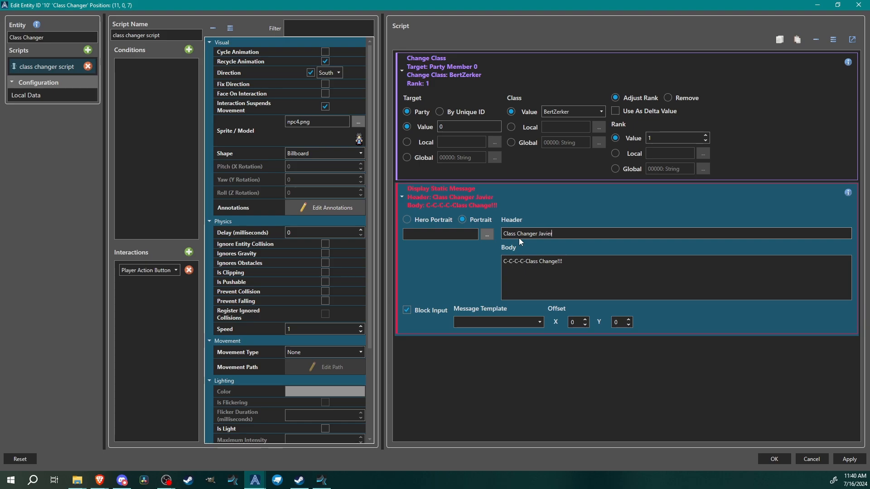
# Choose portrait tf_char4_MV.png for the message, with frame count 1 and frame width and height 144
pyautogui.click(485, 233)
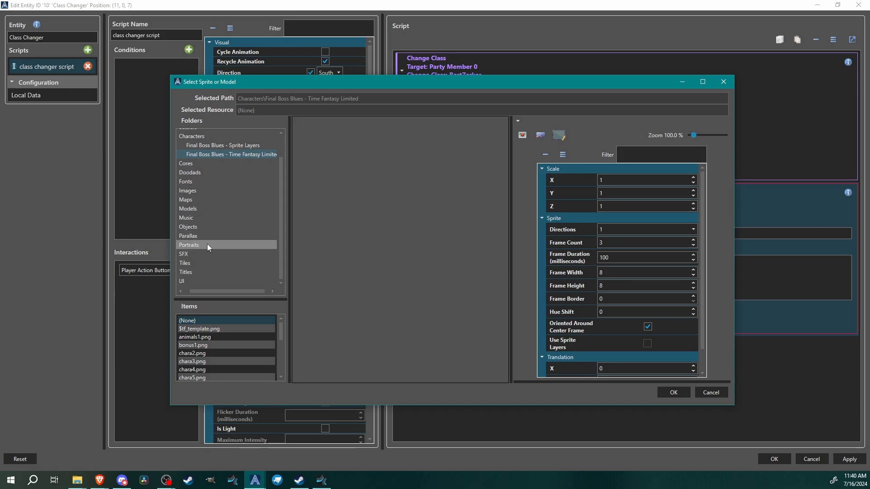
pyautogui.click(207, 245)
pyautogui.click(191, 345)
pyautogui.click(192, 353)
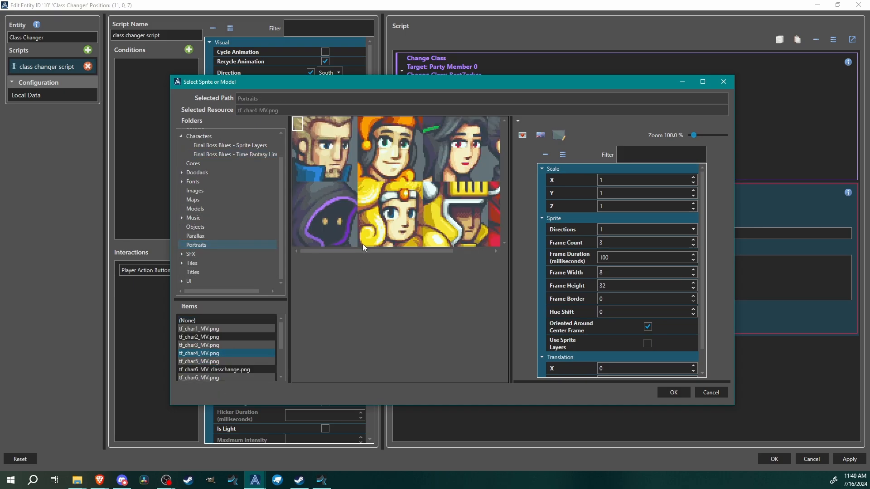
pyautogui.moveTo(382, 251); pyautogui.dragTo(372, 249)
pyautogui.click(374, 153)
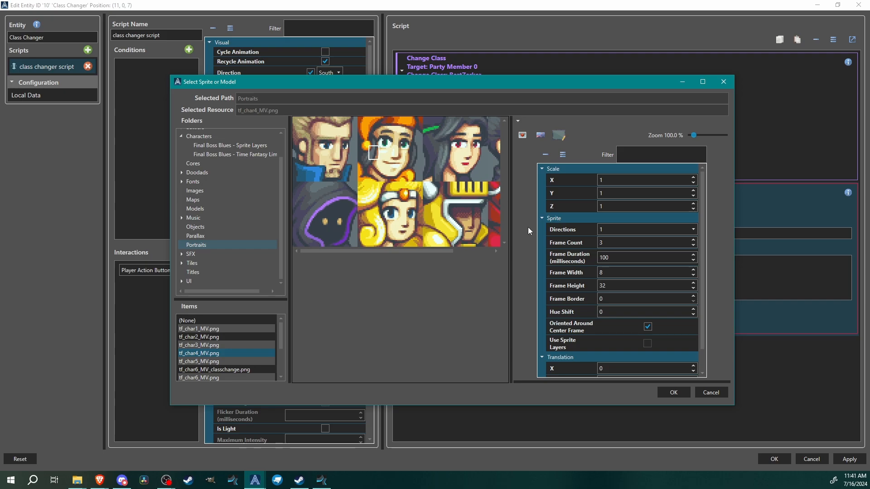
pyautogui.click(619, 243)
pyautogui.write('1')
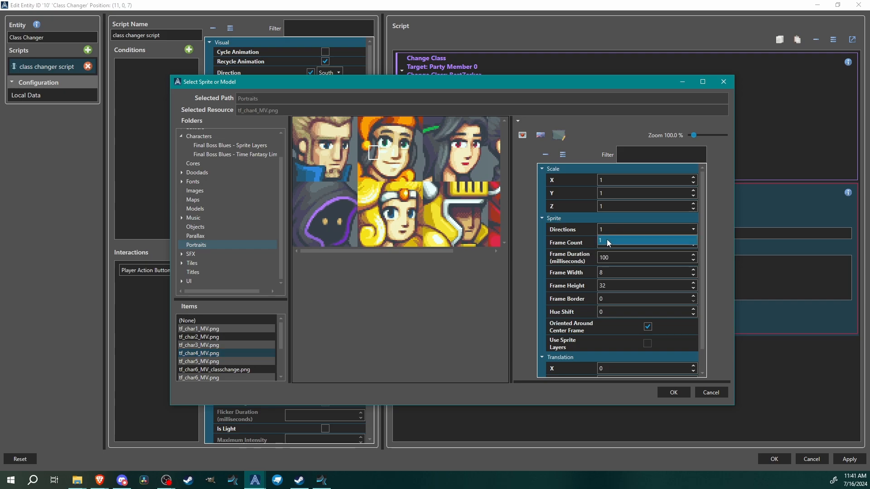
pyautogui.click(607, 239)
pyautogui.scroll(-1, 616, 243)
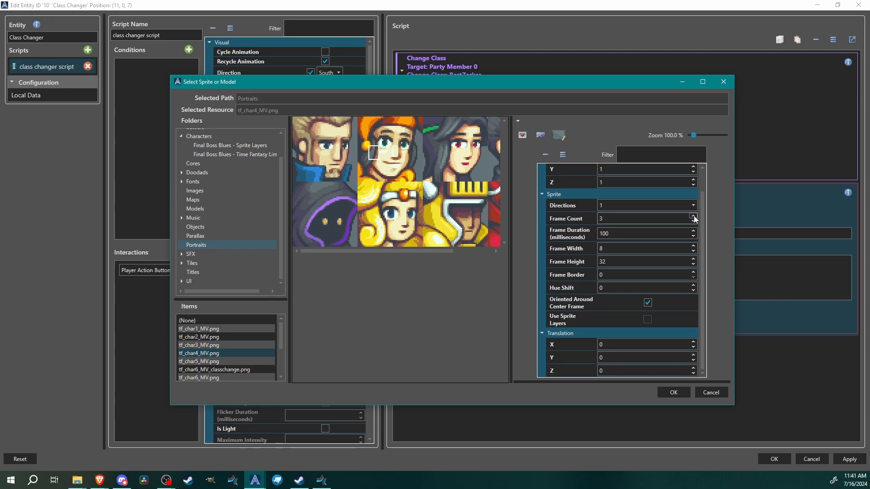
pyautogui.click(695, 216)
pyautogui.click(695, 216)
pyautogui.click(691, 221)
pyautogui.click(692, 221)
pyautogui.click(691, 221)
pyautogui.click(691, 221)
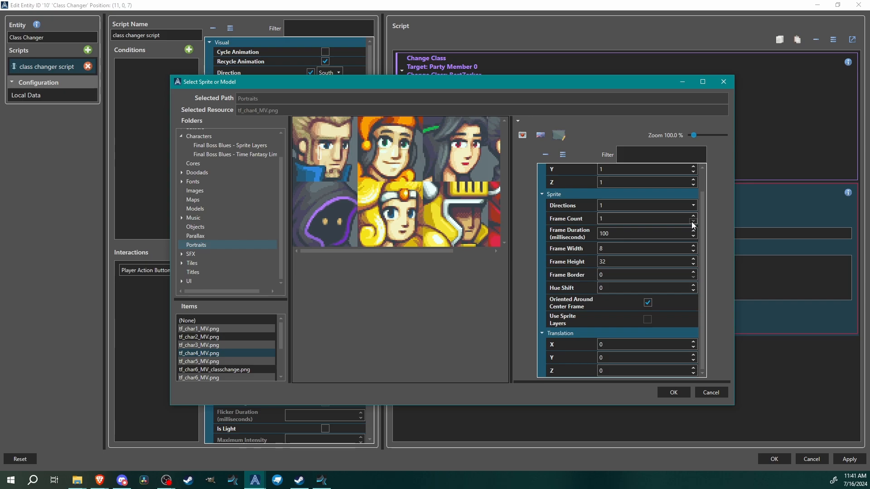
pyautogui.write('144')
pyautogui.doubleClick(627, 262)
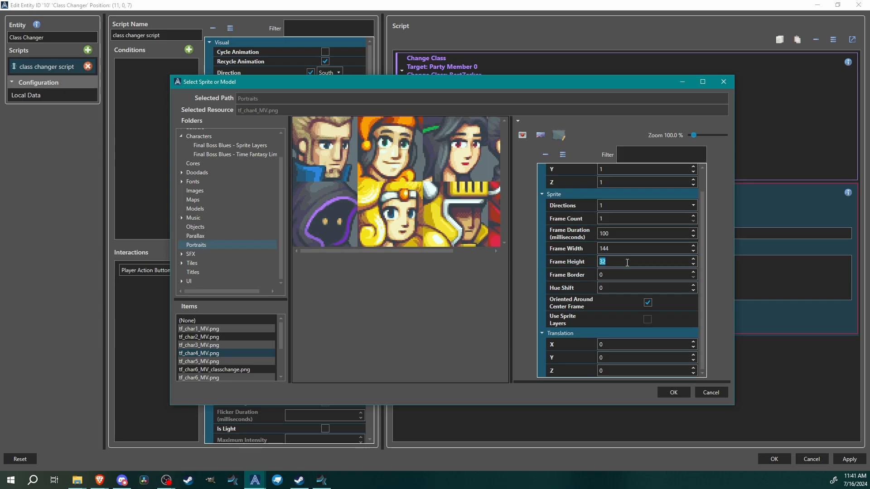
pyautogui.press('Return')
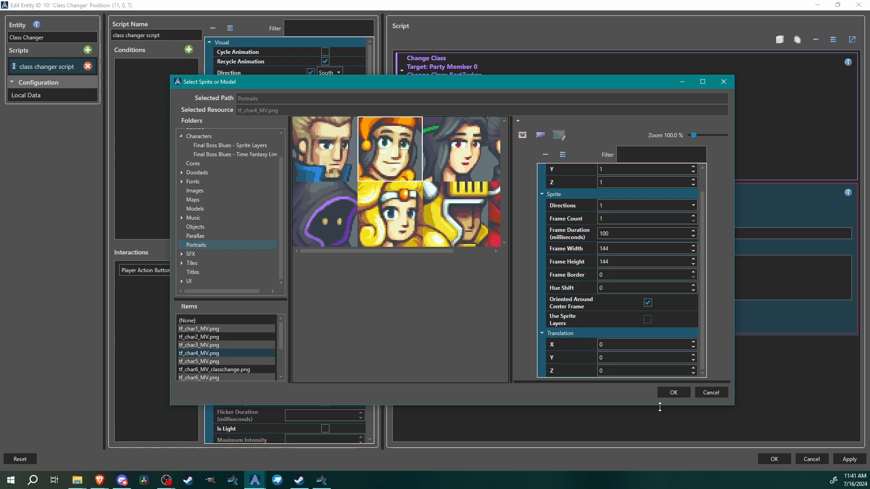
pyautogui.click(673, 392)
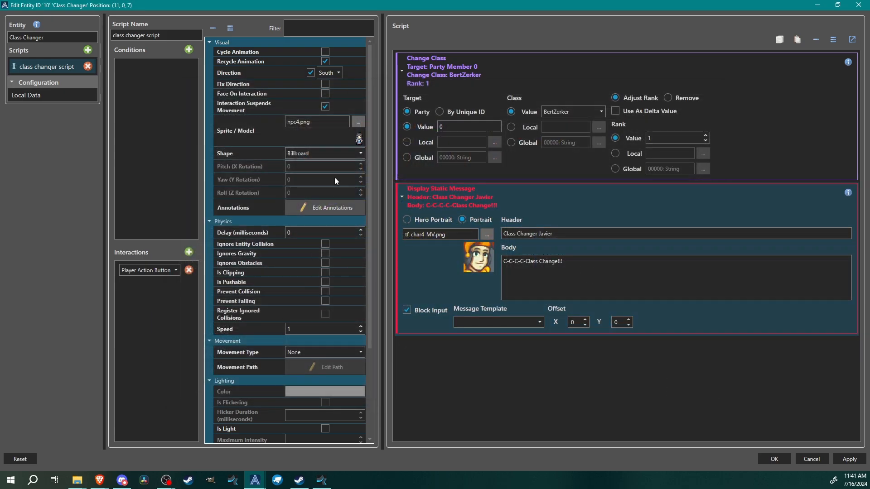
# Change the entity's sprite to a character from chara4.png and apply the entity changes
pyautogui.click(357, 123)
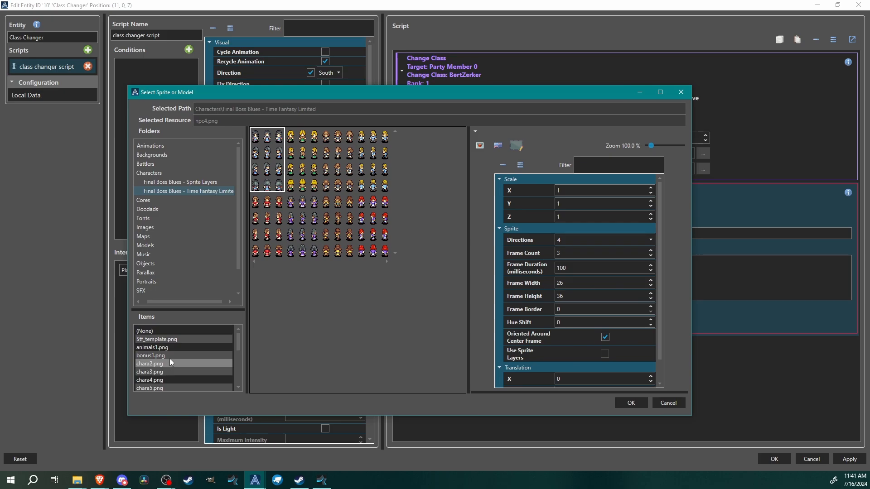
pyautogui.click(170, 356)
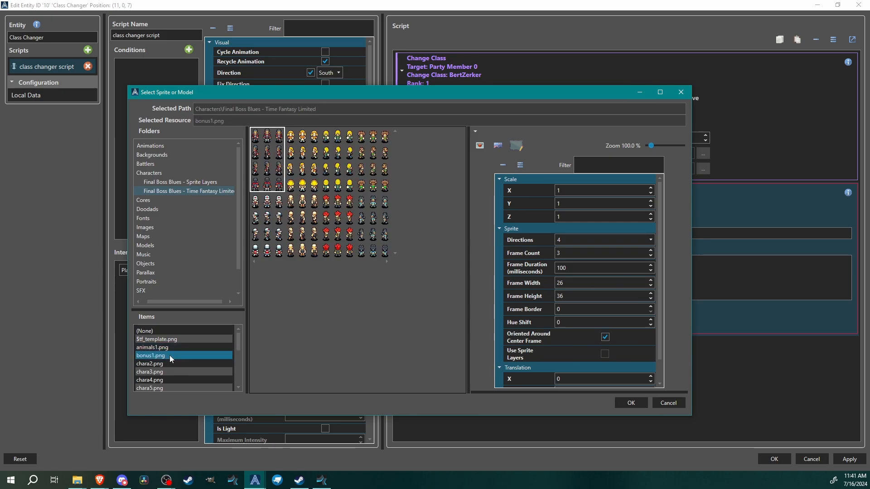
pyautogui.press('Down')
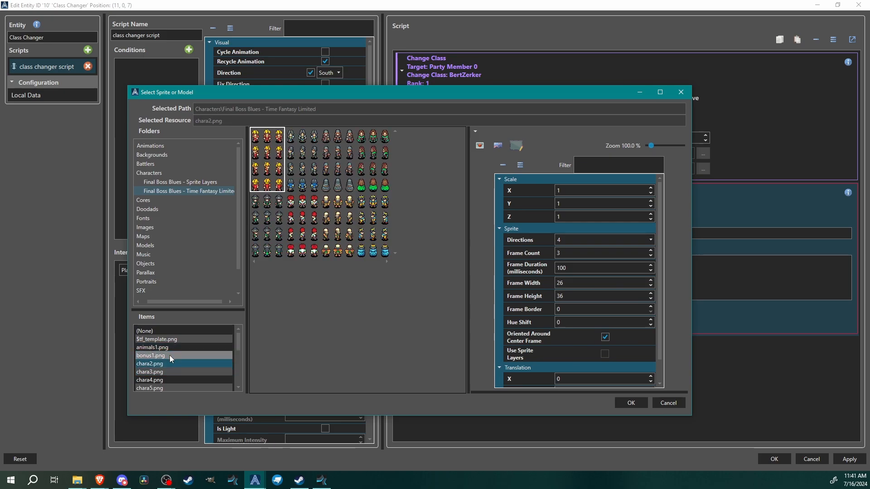
pyautogui.press('Down')
pyautogui.press('Down')
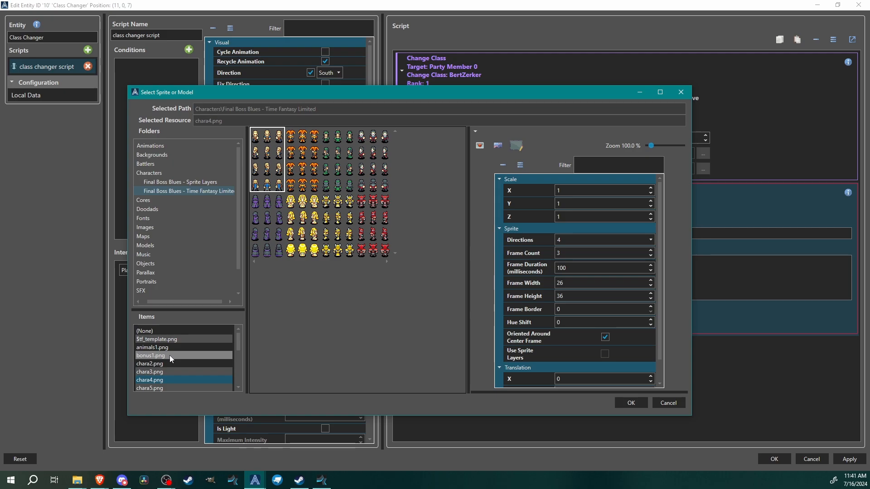
pyautogui.click(300, 158)
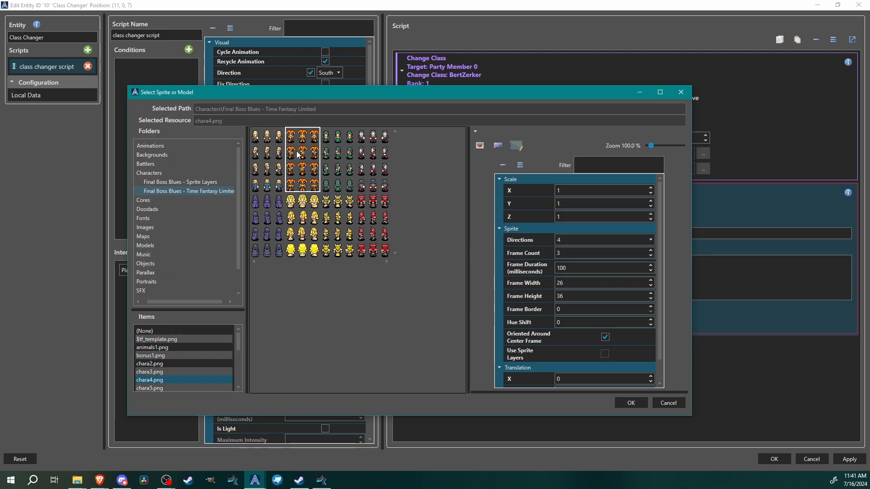
pyautogui.click(631, 403)
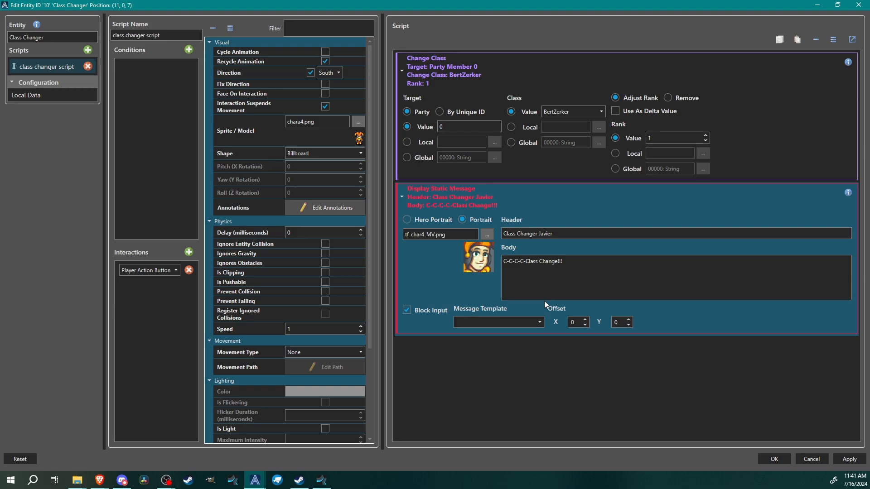
pyautogui.click(453, 91)
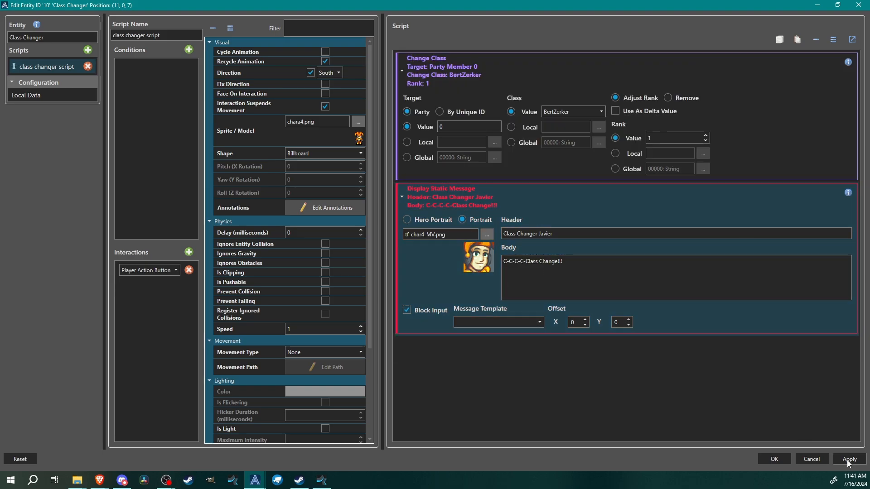
# Set the message's template to message_boox and confirm the entity's settings
pyautogui.click(510, 320)
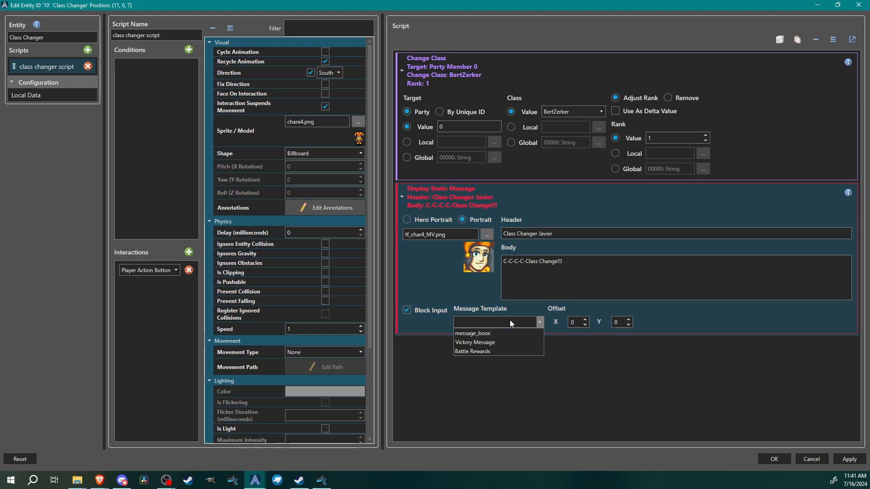
pyautogui.click(474, 334)
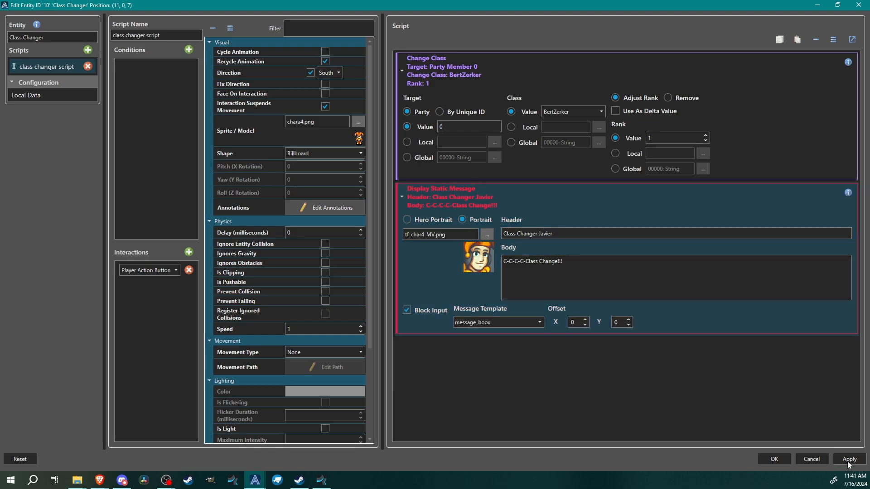
pyautogui.click(774, 459)
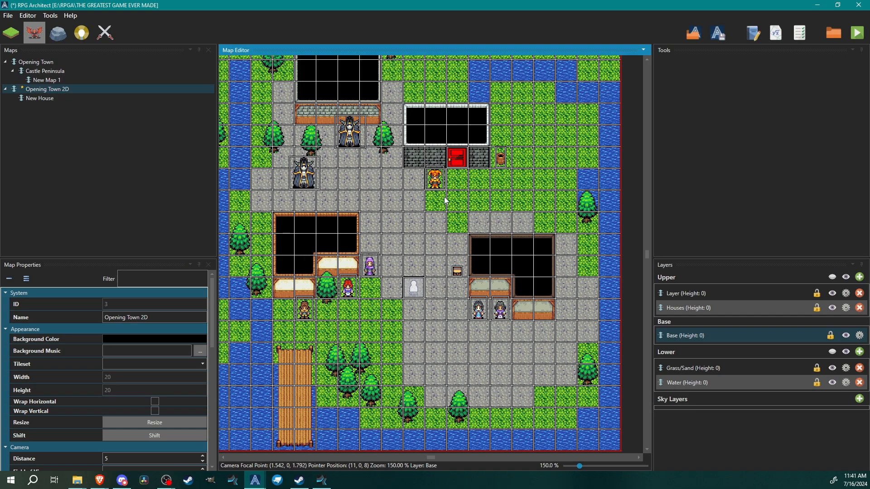
# Place a copy of the Class Changer entity on the tile just beside the original
pyautogui.click(481, 186)
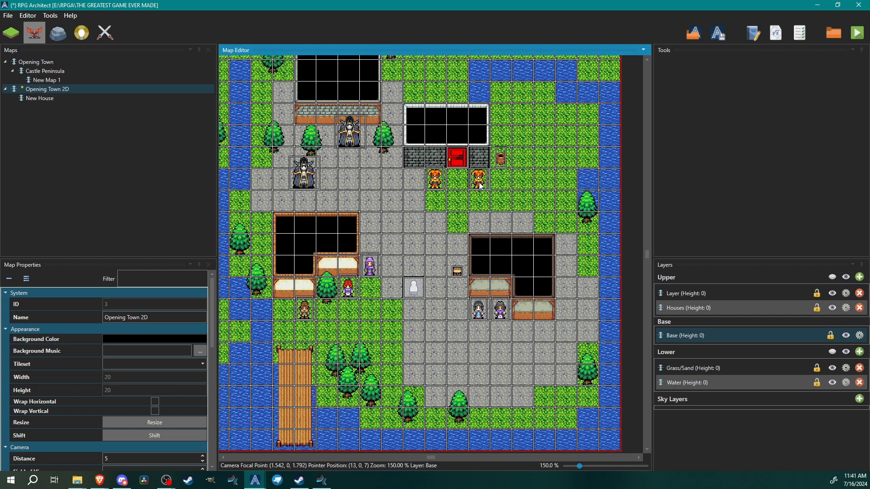
pyautogui.moveTo(481, 185); pyautogui.dragTo(416, 183)
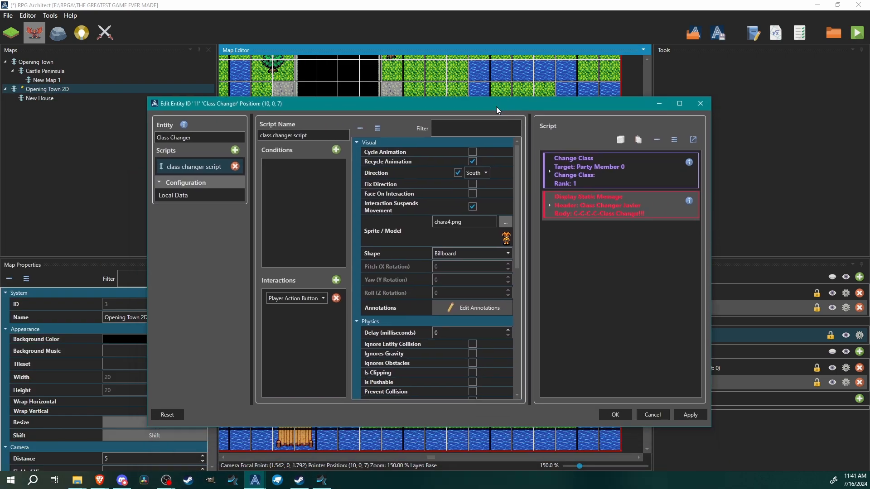
# In the copy's message, change the body to C-C-C-C-Class Removed!!! and the header to Class Changer Eduardo
pyautogui.doubleClick(496, 107)
pyautogui.doubleClick(496, 107)
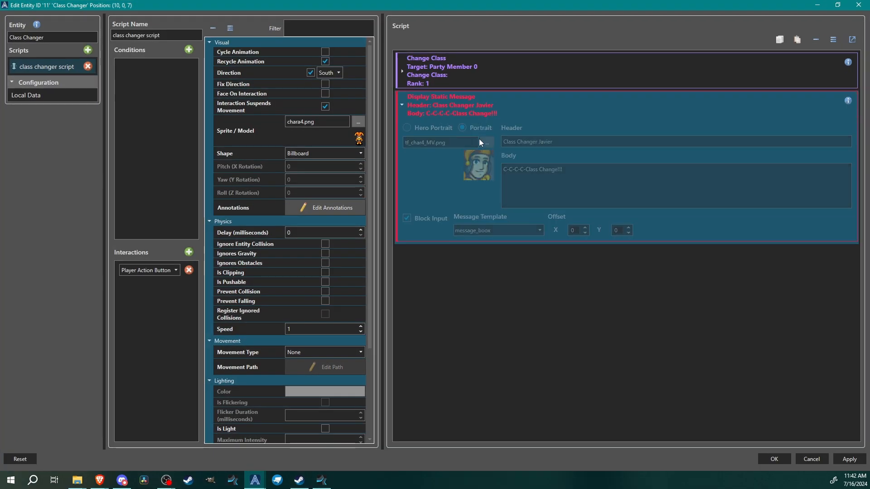
pyautogui.moveTo(585, 175); pyautogui.dragTo(539, 170)
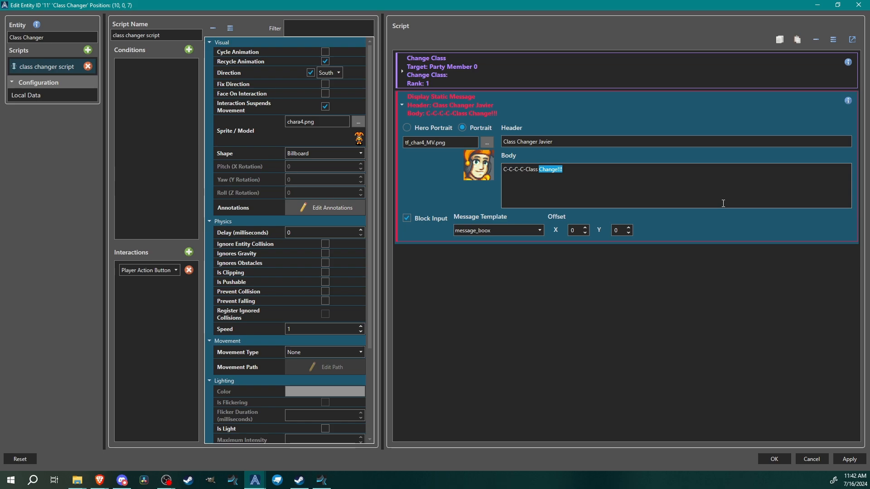
pyautogui.write('Removed')
pyautogui.click(760, 145)
pyautogui.hotkey('ctrl', 'shift', 'Left')
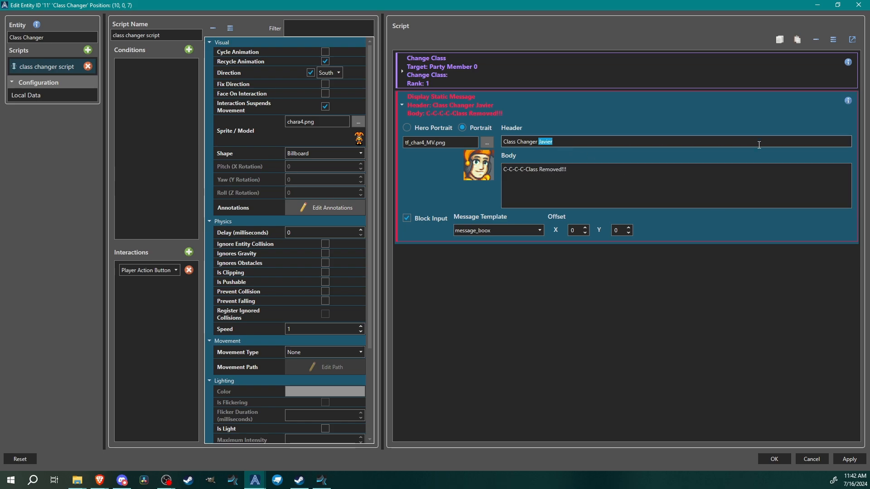
pyautogui.write('Eduardo')
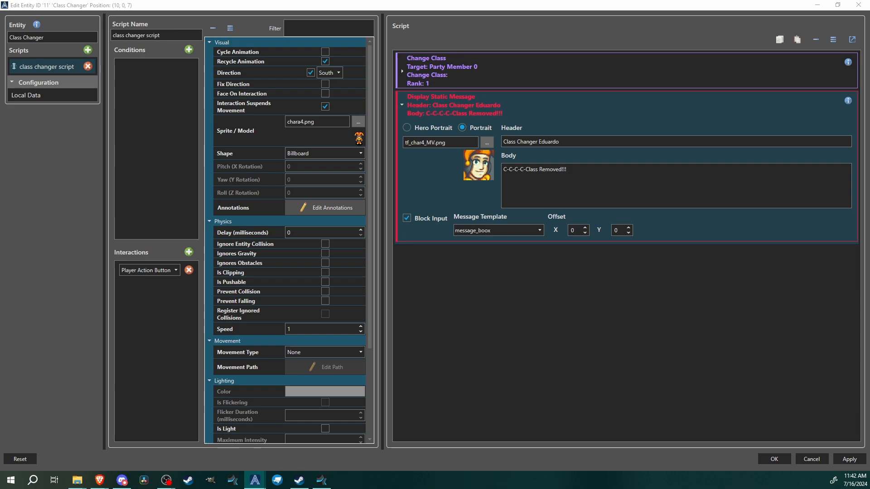
pyautogui.click(402, 105)
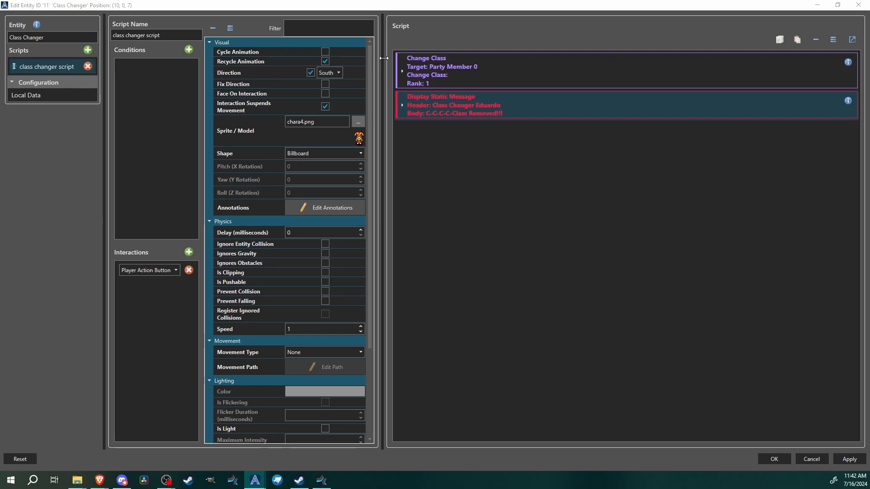
# Insert a Save Value command above Change Class, with source Party and property Active Member - Unique ID
pyautogui.click(444, 58)
pyautogui.rightClick(429, 62)
pyautogui.moveTo(478, 131)
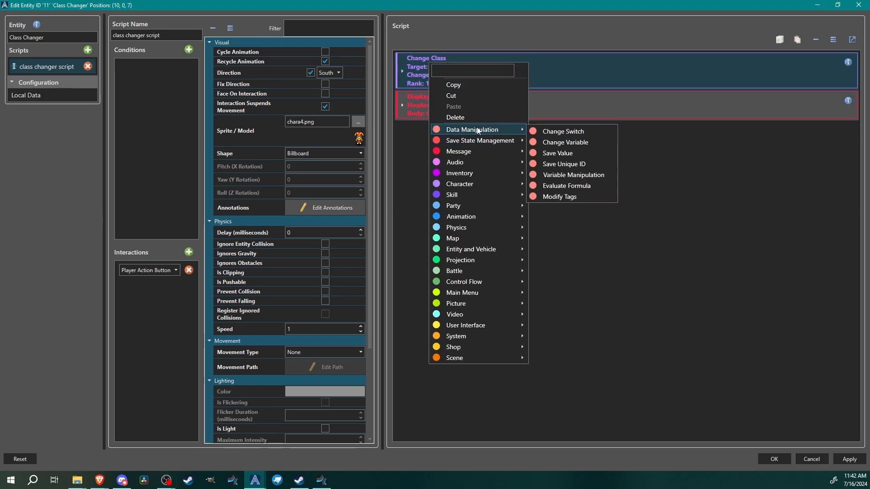
pyautogui.click(568, 157)
pyautogui.click(444, 127)
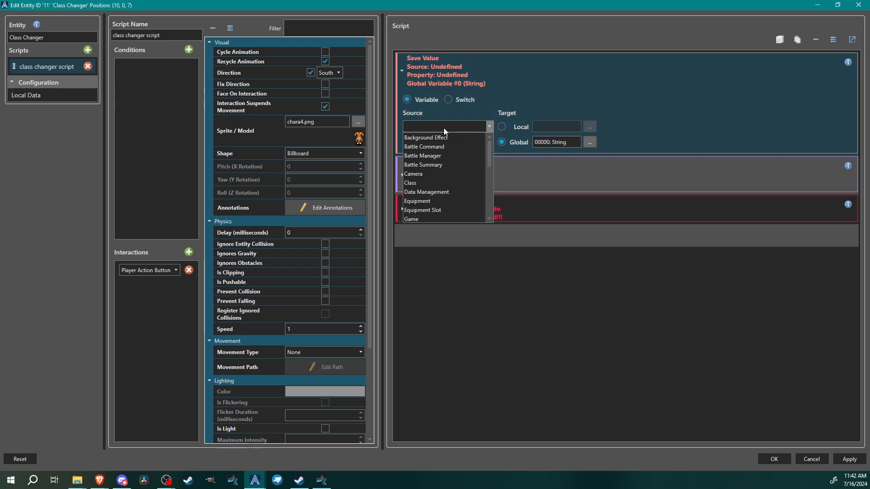
pyautogui.scroll(-4, 434, 181)
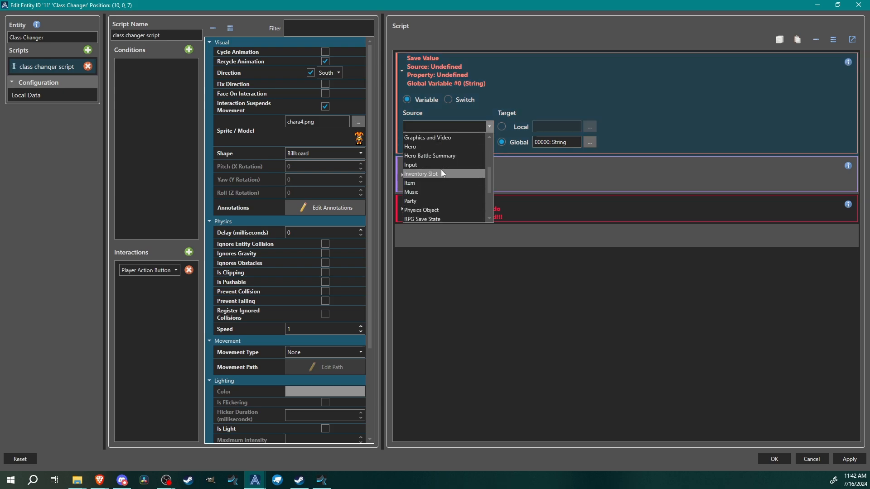
pyautogui.scroll(-1, 439, 190)
pyautogui.click(421, 178)
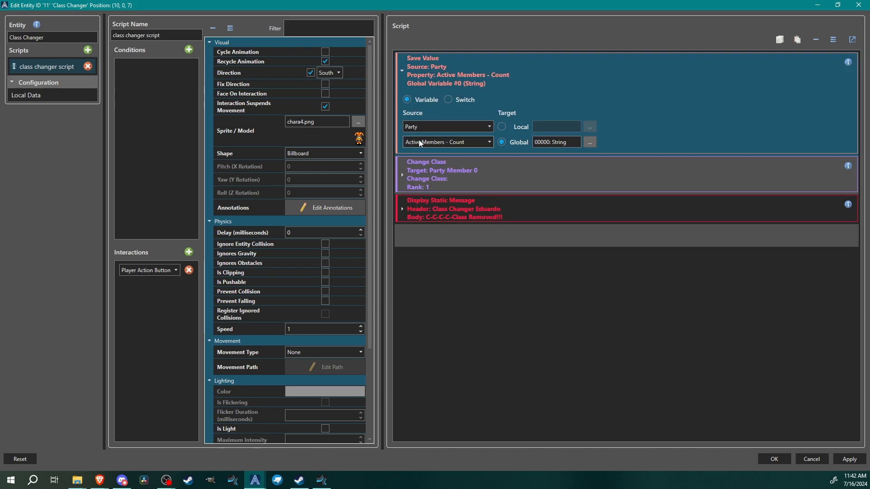
pyautogui.click(453, 142)
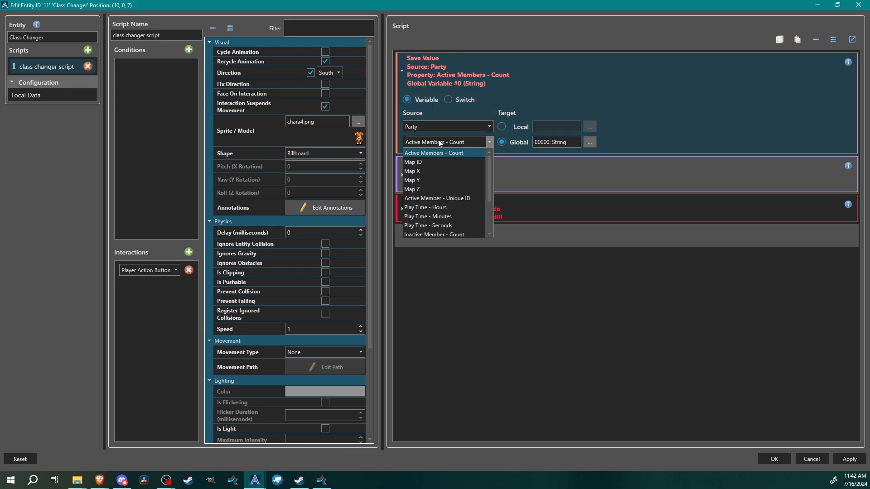
pyautogui.scroll(-2, 442, 177)
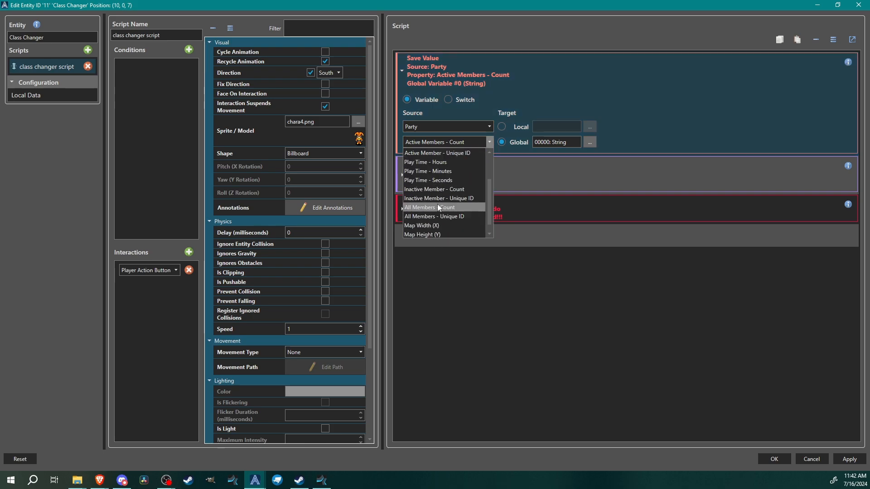
pyautogui.click(455, 152)
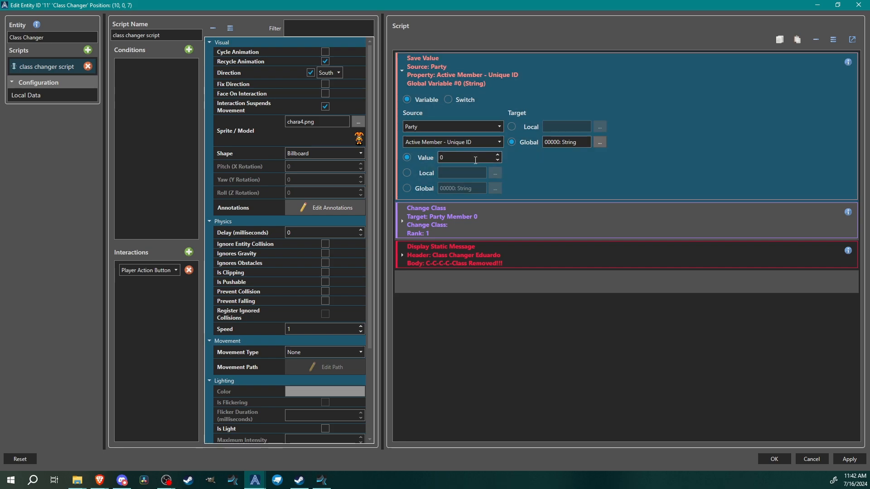
# Target global variable 008: HeroUniqueID for the saved value
pyautogui.click(600, 143)
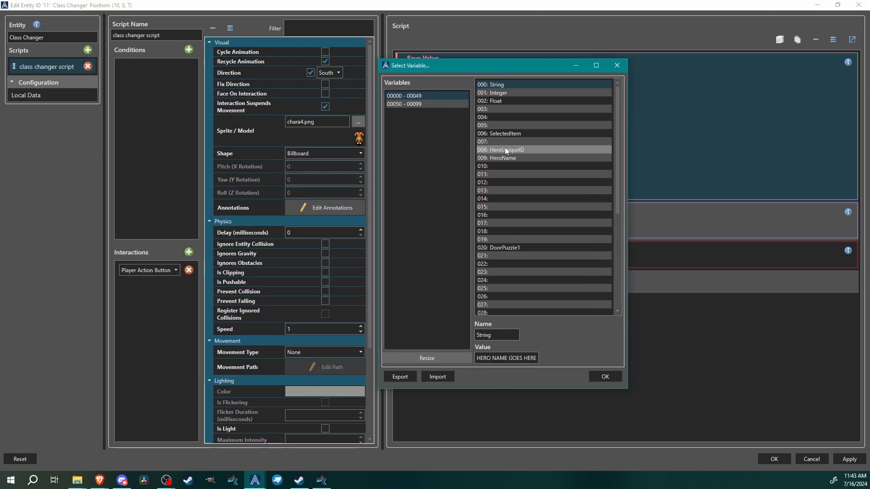
pyautogui.click(510, 150)
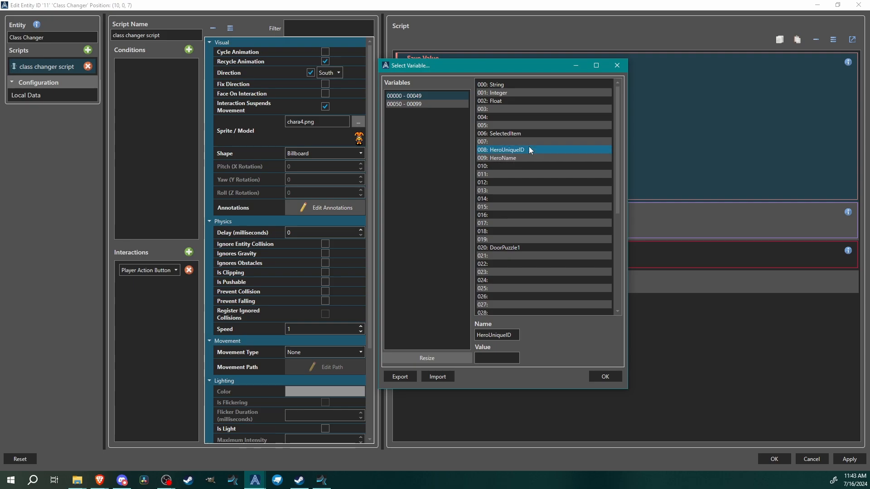
pyautogui.click(605, 377)
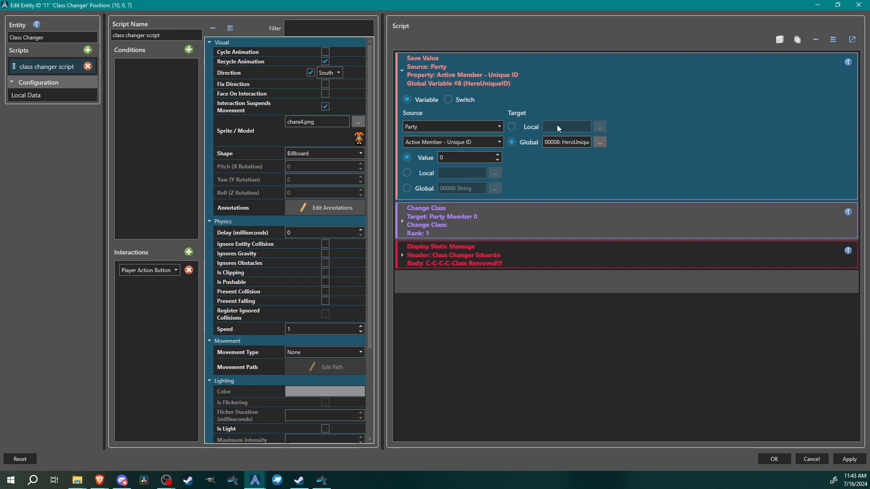
# Switch the Change Class command to remove the BertZerker class
pyautogui.click(457, 224)
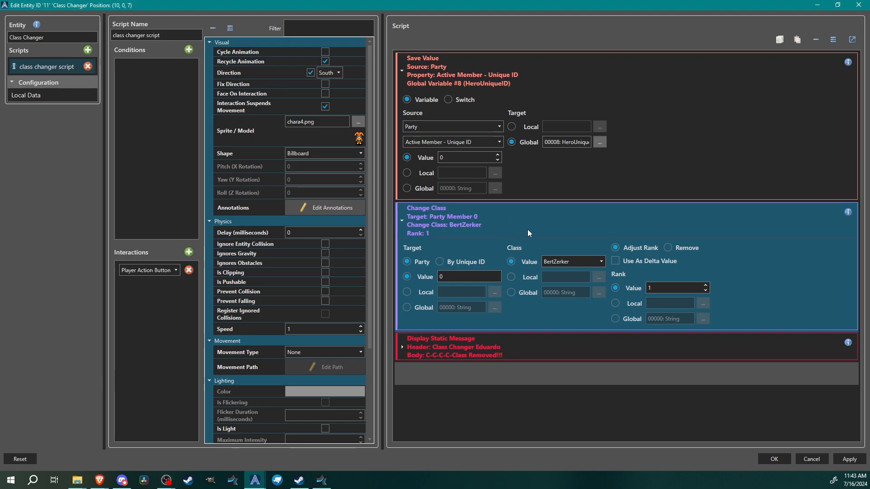
pyautogui.click(670, 247)
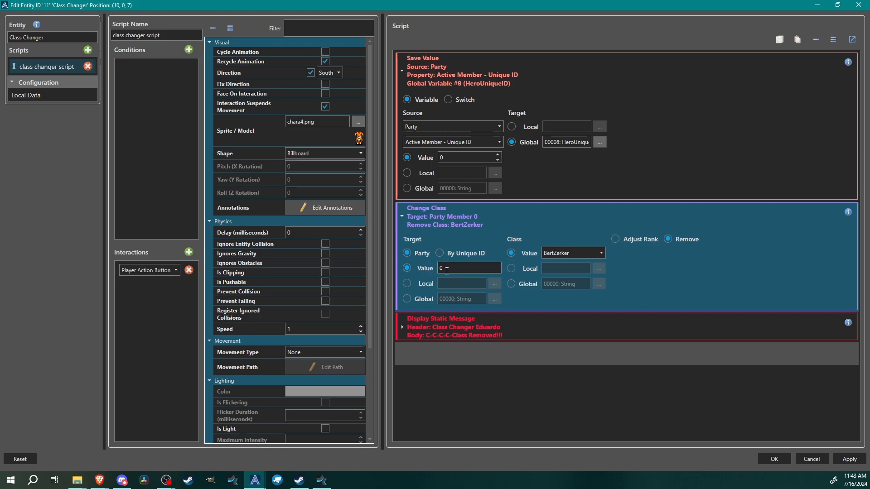
# Insert a Modify Tags command before the message and set its provider to Heroes (Non-Battle)
pyautogui.click(528, 333)
pyautogui.rightClick(529, 333)
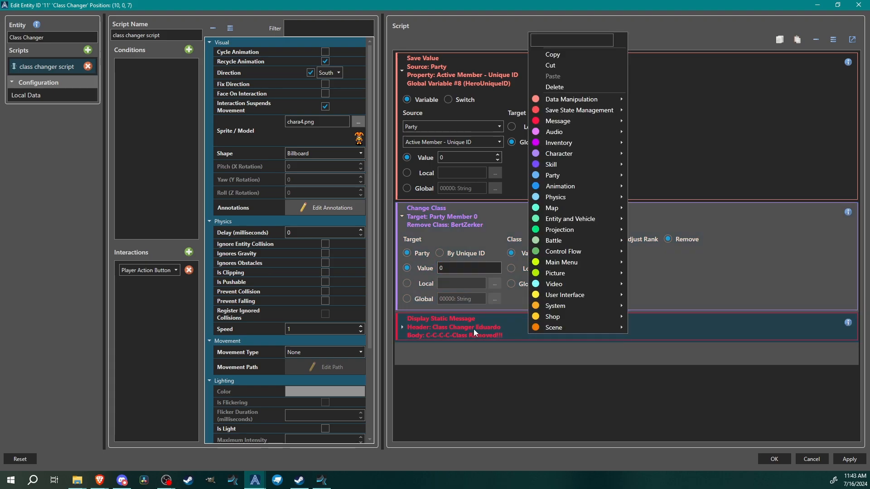
pyautogui.rightClick(474, 329)
pyautogui.moveTo(504, 95)
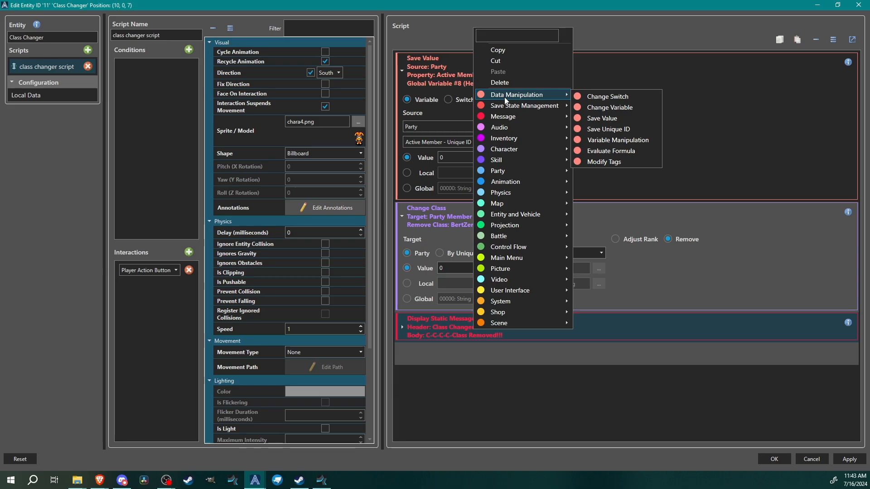
pyautogui.click(601, 163)
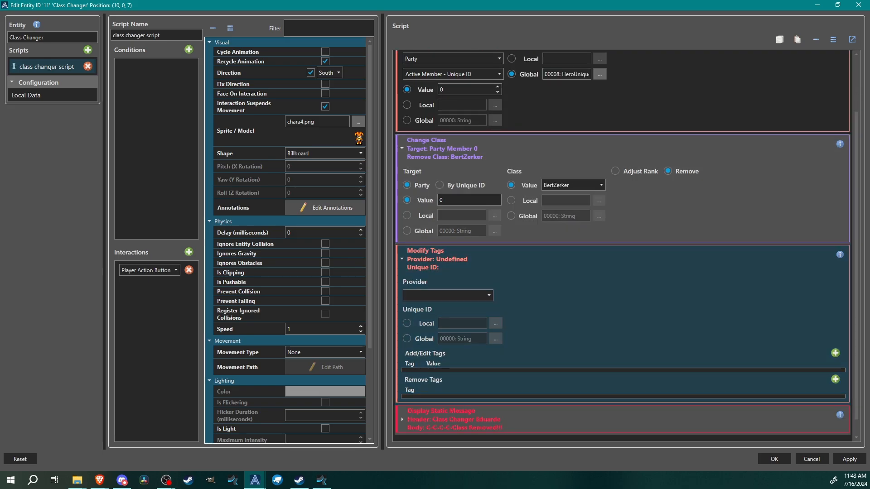
pyautogui.click(430, 295)
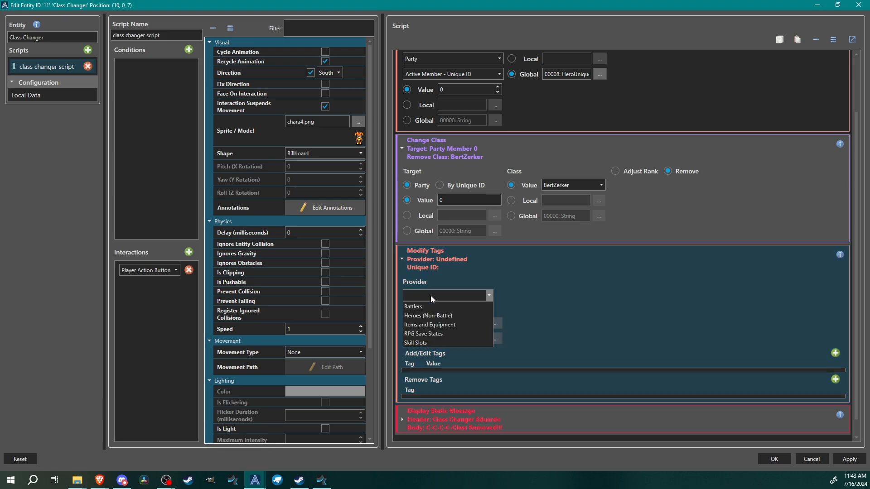
pyautogui.click(450, 317)
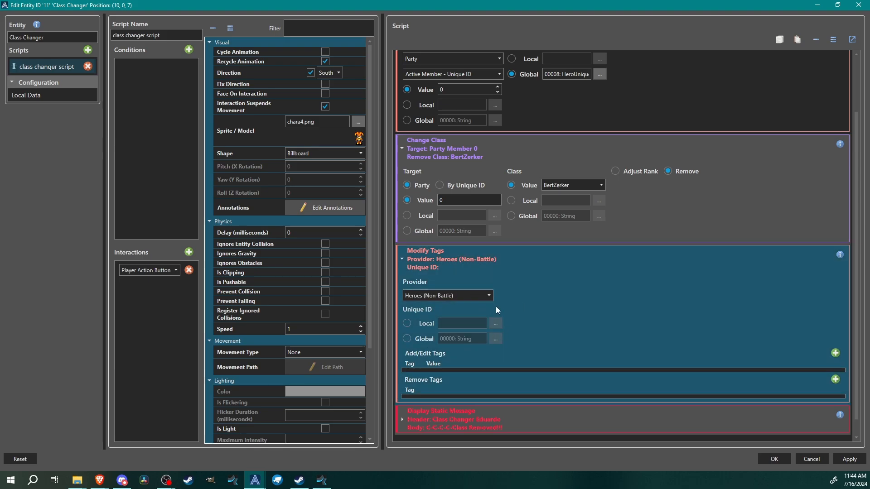
pyautogui.rightClick(407, 339)
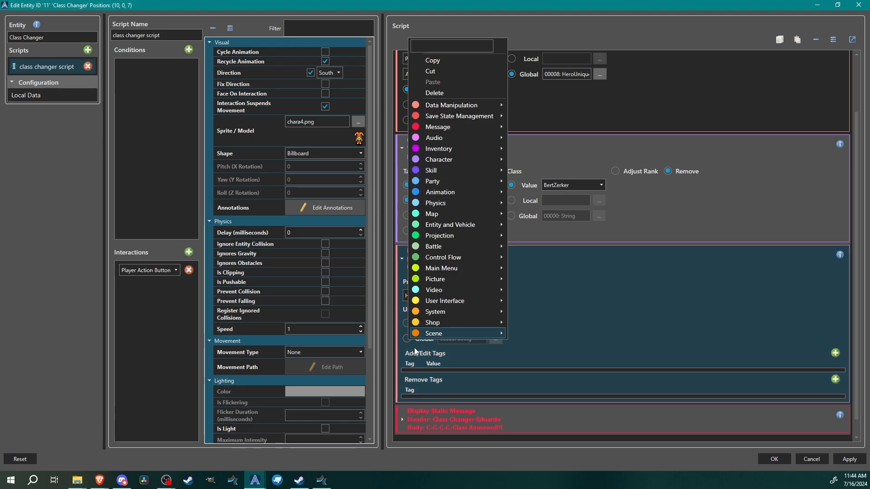
pyautogui.click(552, 342)
pyautogui.rightClick(499, 253)
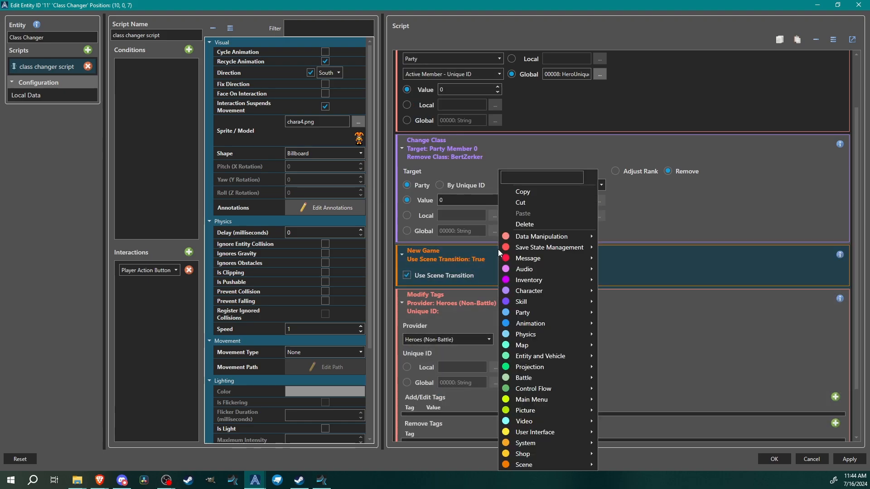
pyautogui.click(514, 223)
# Set the Modify Tags unique ID to global variable 008: HeroUniqueID
pyautogui.click(406, 339)
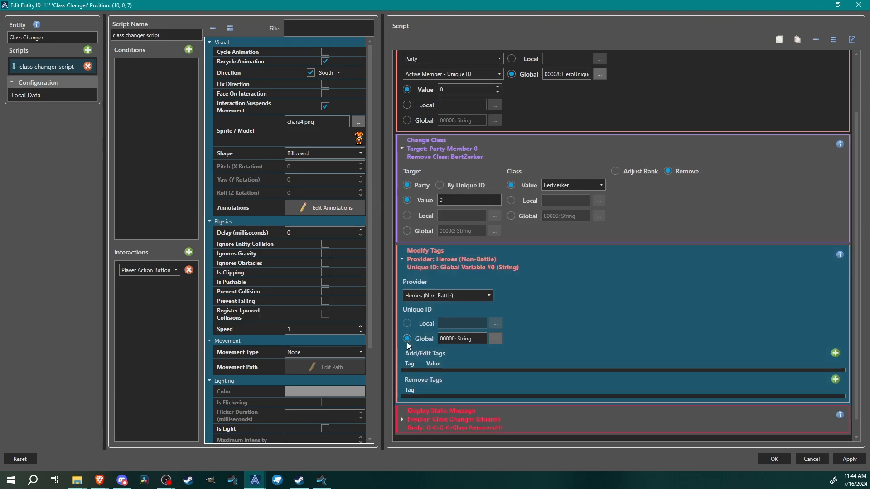
pyautogui.click(495, 338)
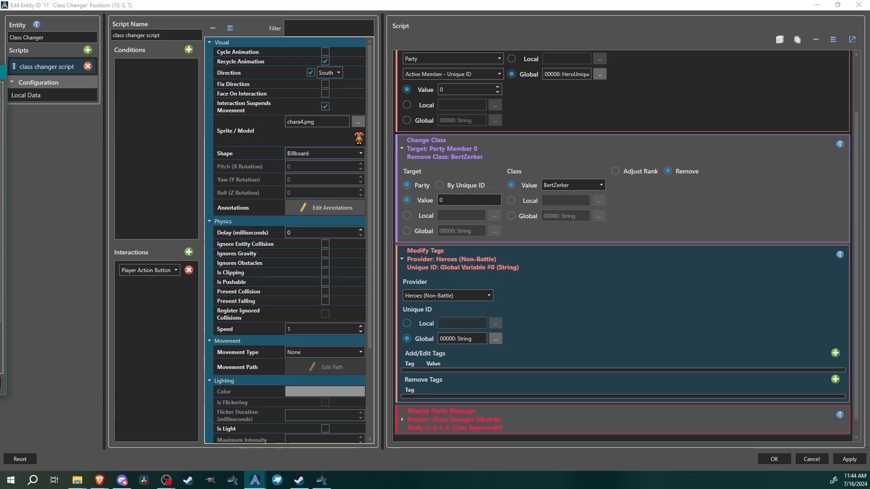
pyautogui.click(521, 167)
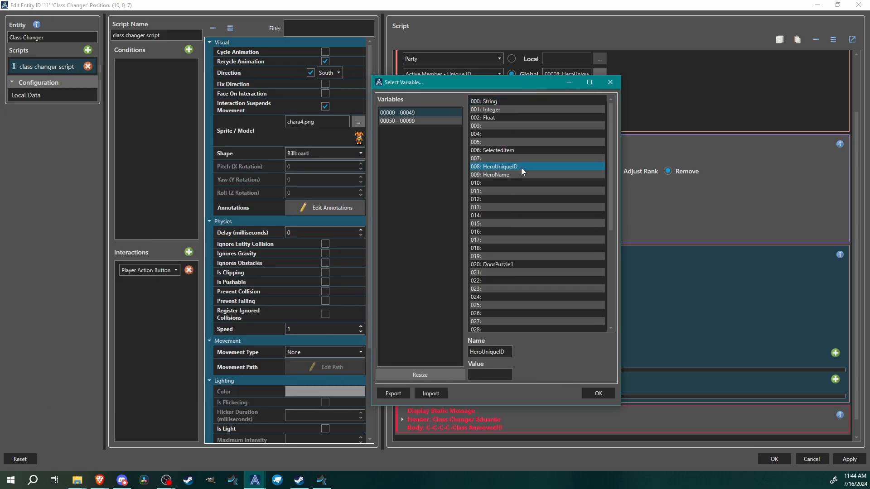
pyautogui.click(604, 392)
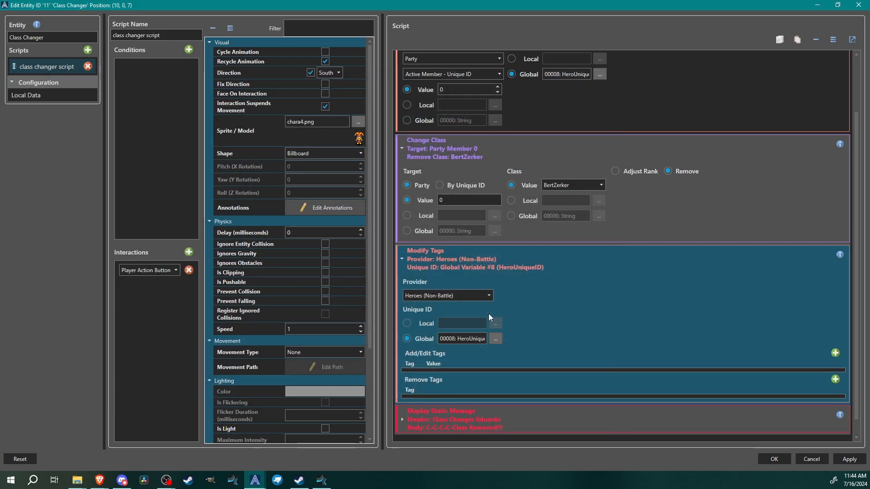
# Add a tag named class with the value Bardbarian to the Modify Tags command
pyautogui.scroll(-1, 537, 280)
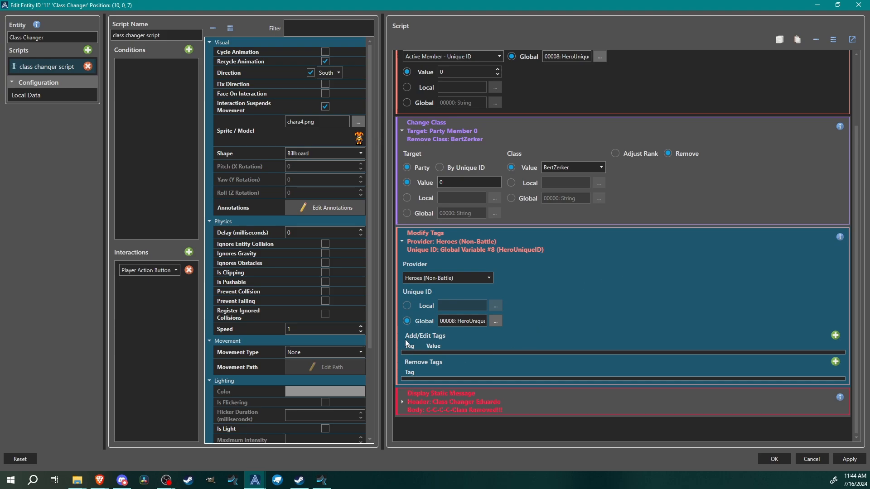
pyautogui.click(835, 335)
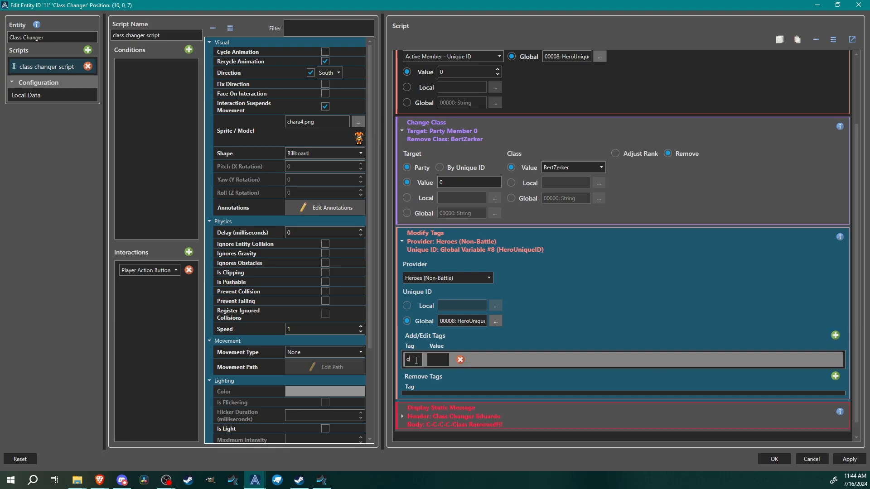
pyautogui.write('Bar')
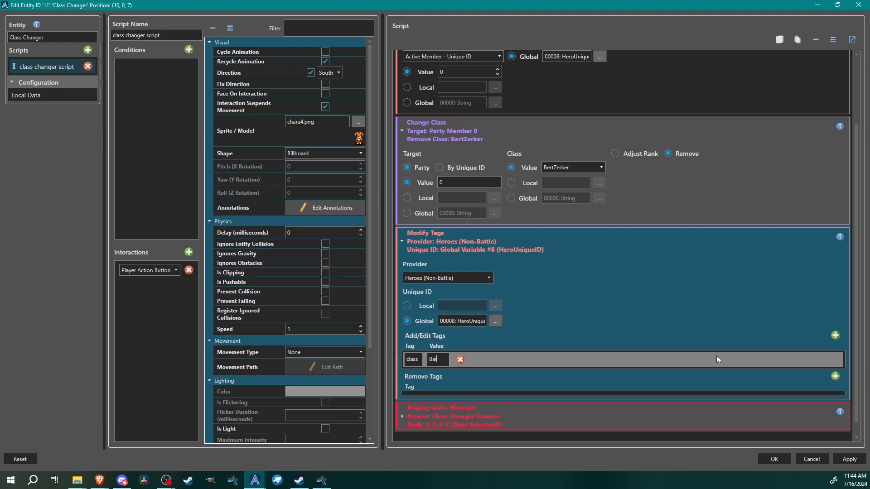
pyautogui.write('dbarian')
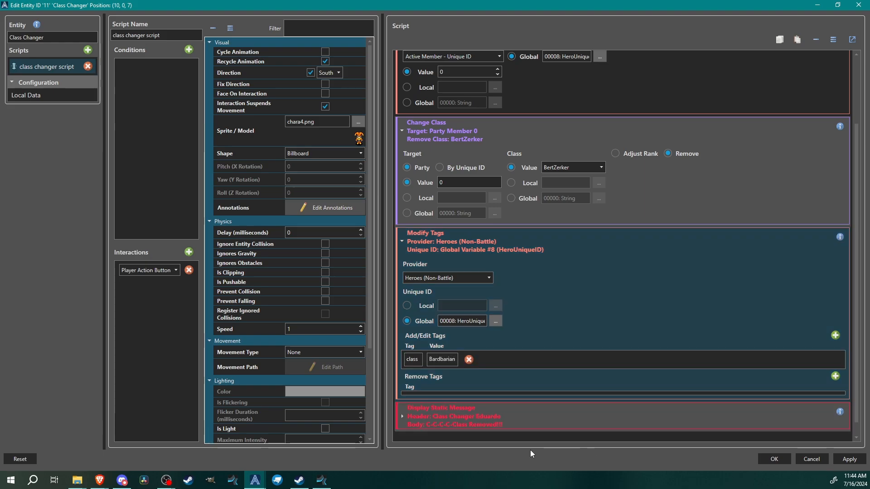
# Collapse the script commands and confirm the Class Changer entity edits
pyautogui.scroll(2, 651, 120)
pyautogui.scroll(1, 651, 121)
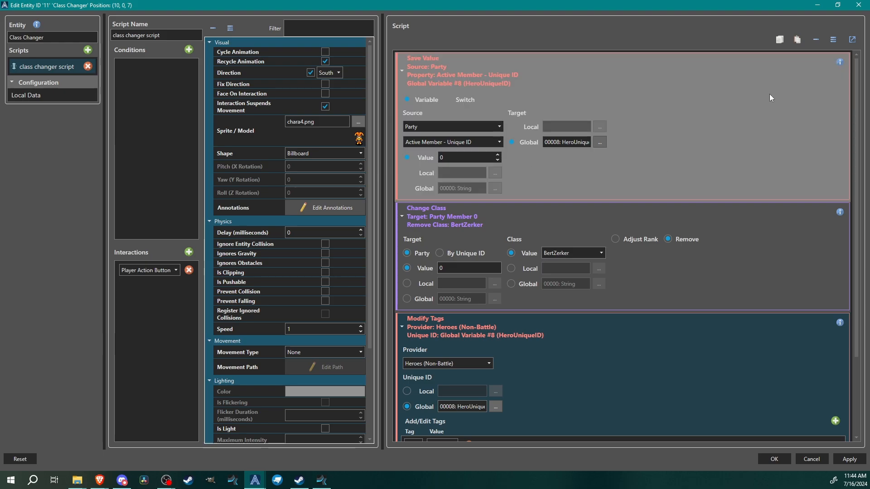
pyautogui.click(561, 66)
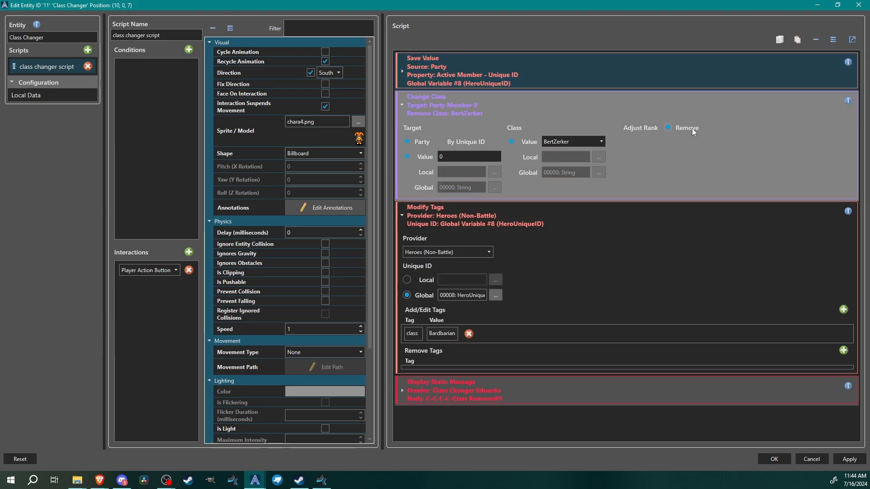
pyautogui.click(483, 102)
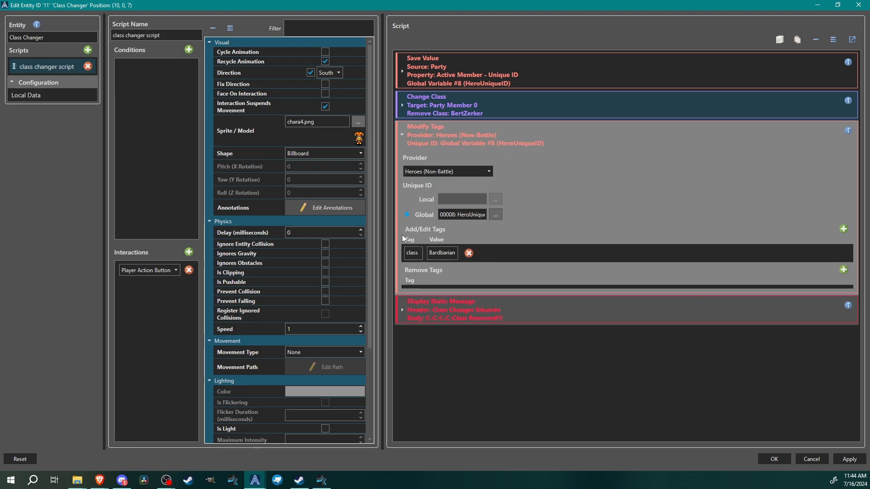
pyautogui.doubleClick(507, 132)
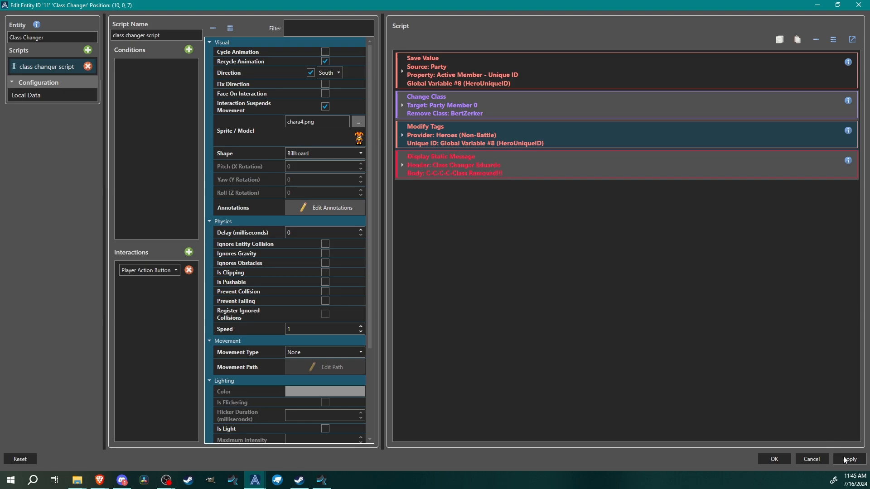
pyautogui.click(774, 459)
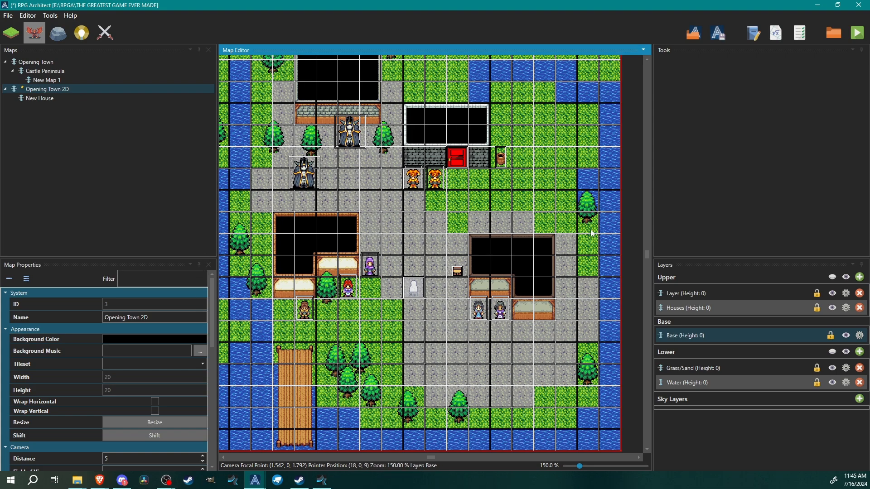
pyautogui.moveTo(371, 220); pyautogui.dragTo(390, 225, button='middle')
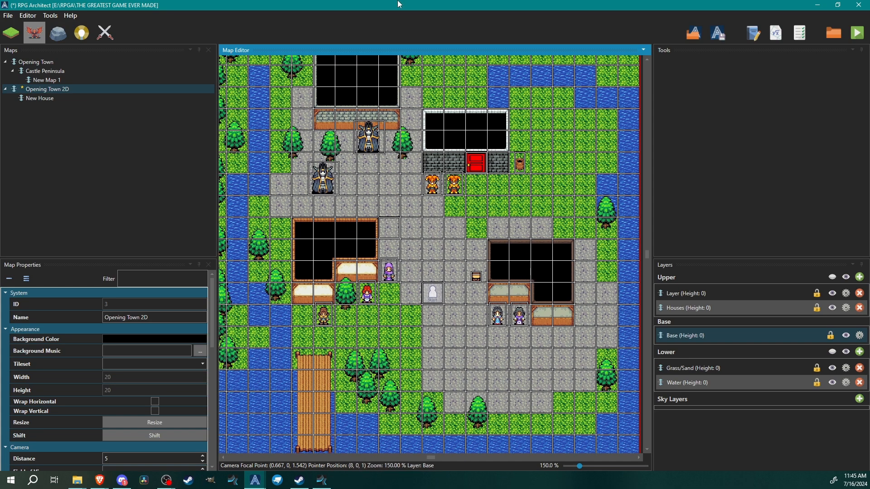
pyautogui.click(856, 35)
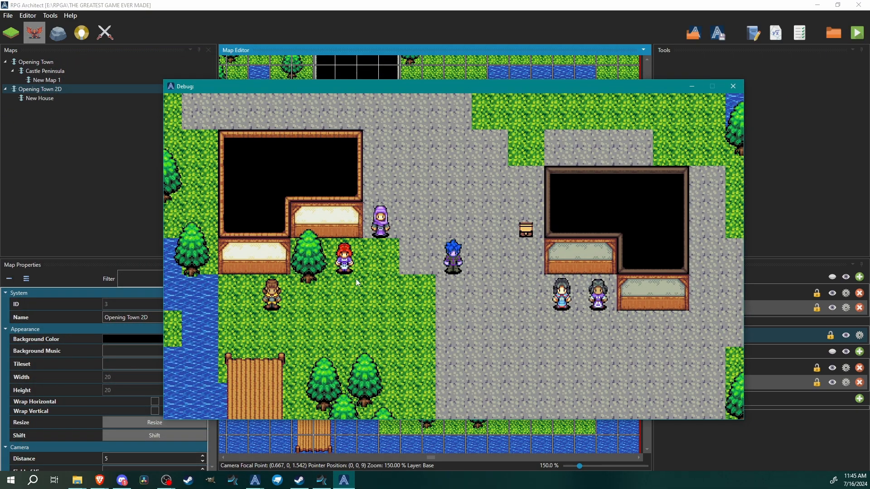
pyautogui.click(733, 87)
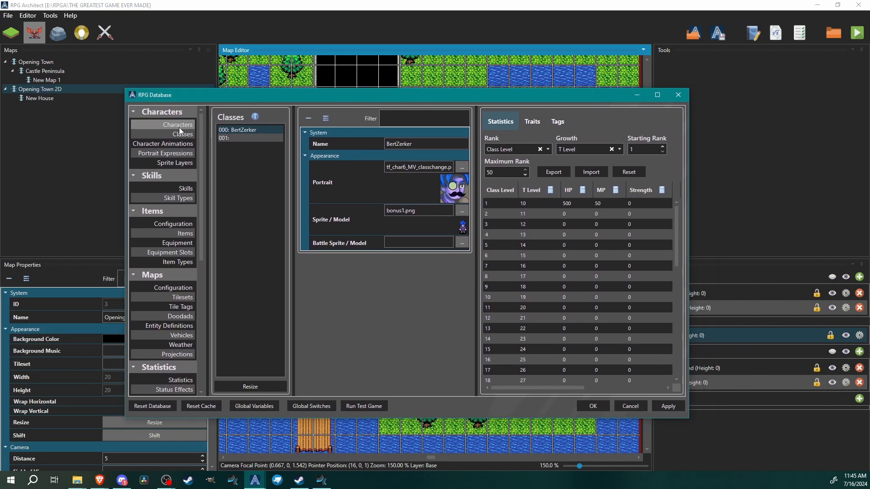
# Remove the BertZerker class from Bertimus in the database characters and save the database
pyautogui.click(178, 125)
pyautogui.click(237, 131)
pyautogui.click(341, 351)
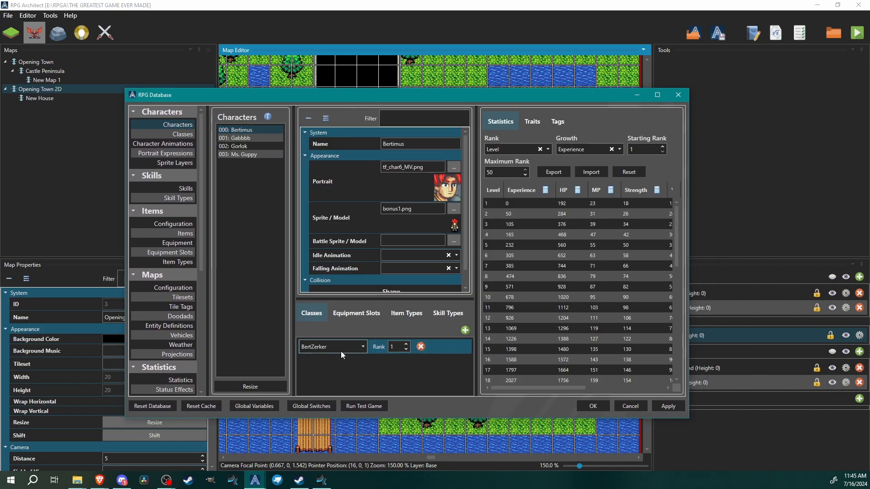
pyautogui.click(442, 349)
pyautogui.click(420, 347)
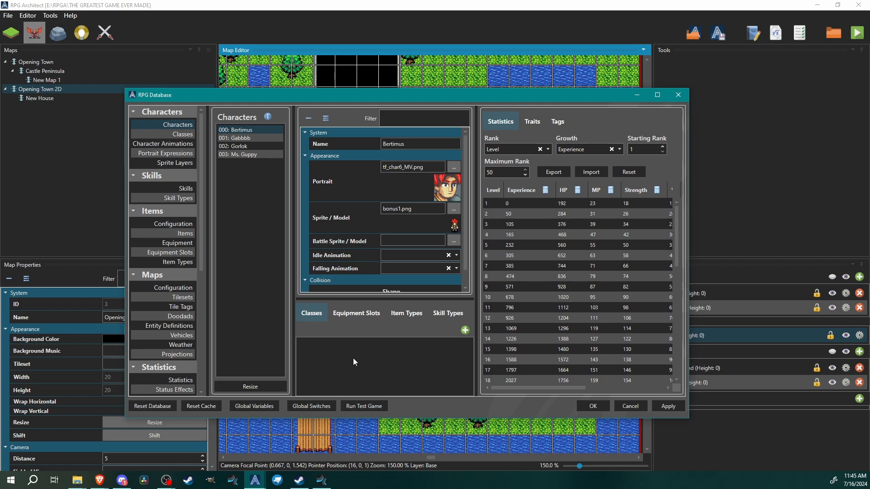
pyautogui.click(599, 405)
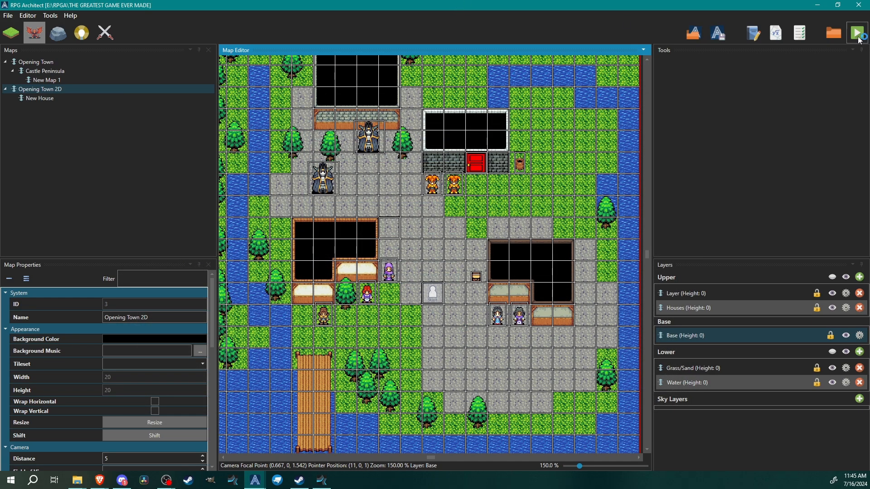
# Start a test play, walk up to the NPCs, and open the party menu to check class tags
pyautogui.click(857, 33)
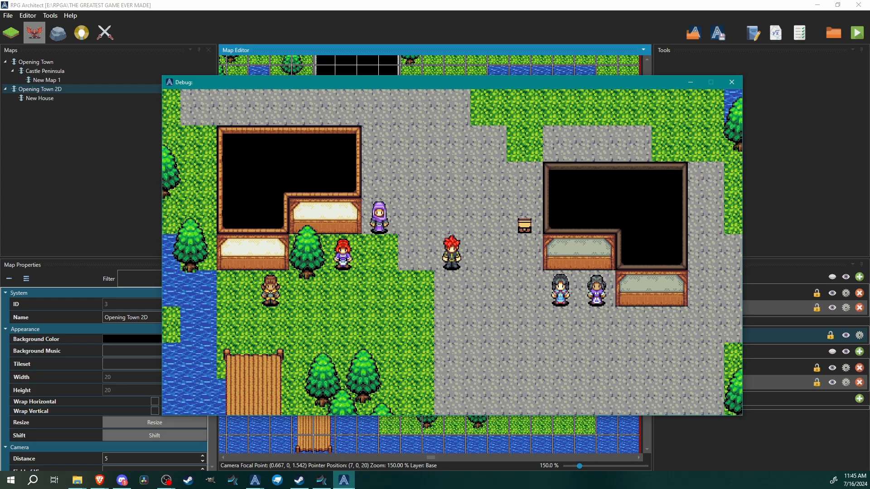
pyautogui.press('Up')
pyautogui.press('Right')
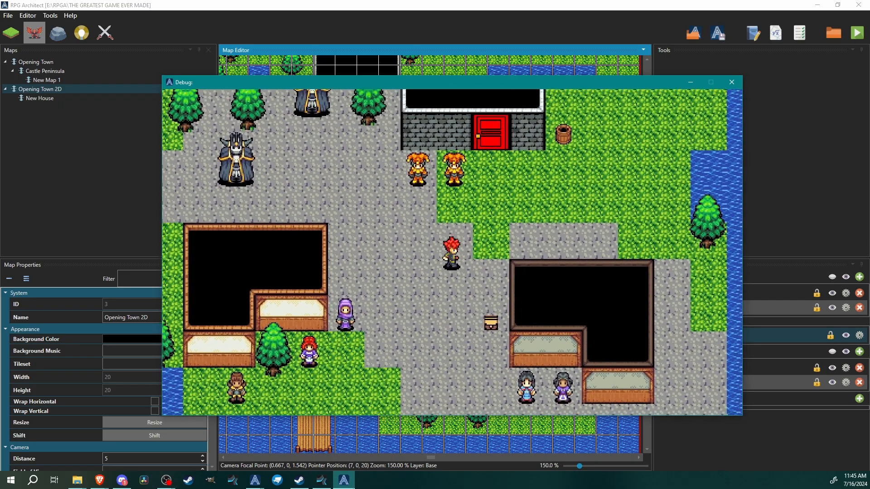
pyautogui.press('Up')
pyautogui.press('Escape')
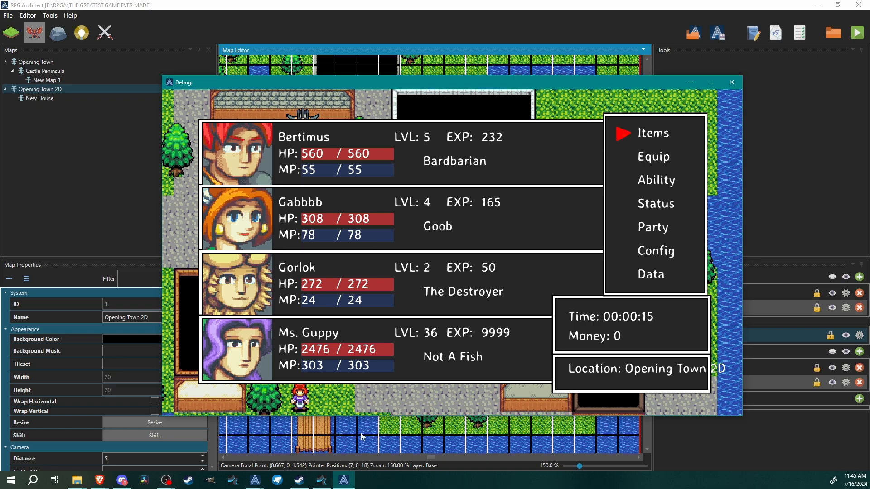
pyautogui.press('Escape')
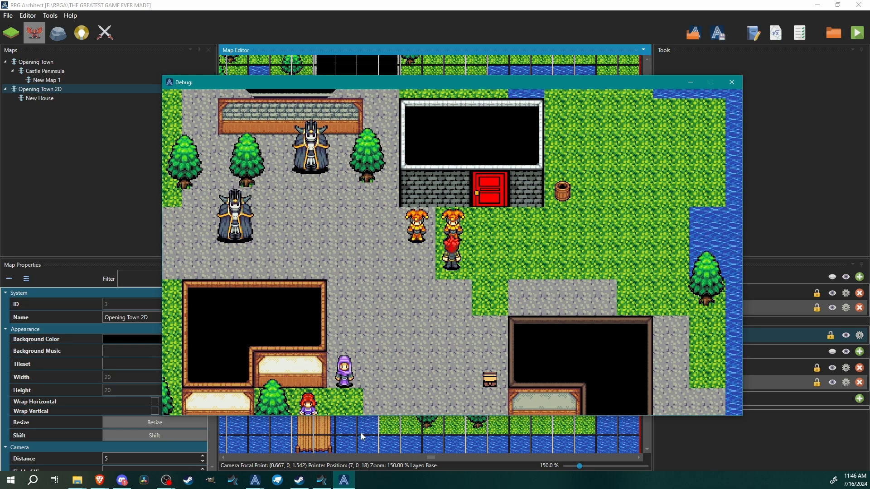
# Talk to the Class Changer NPC, then open the party menu to check Bertimus's class
pyautogui.press('Return')
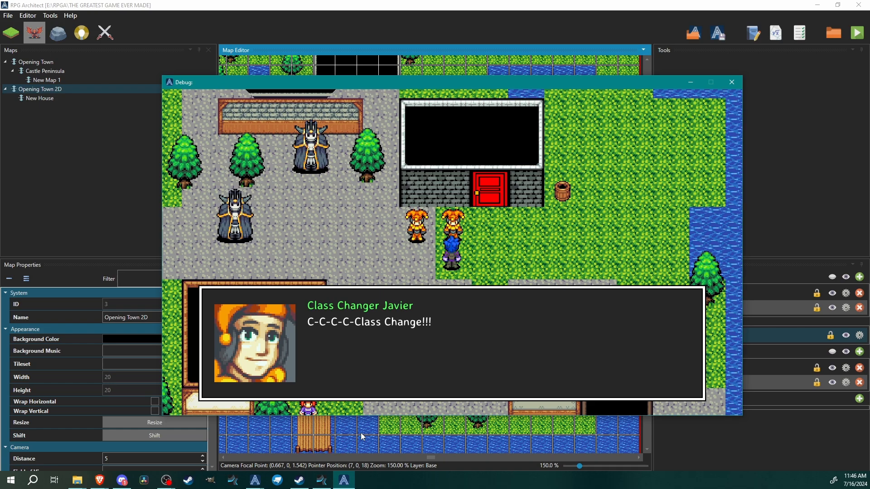
pyautogui.press('Return')
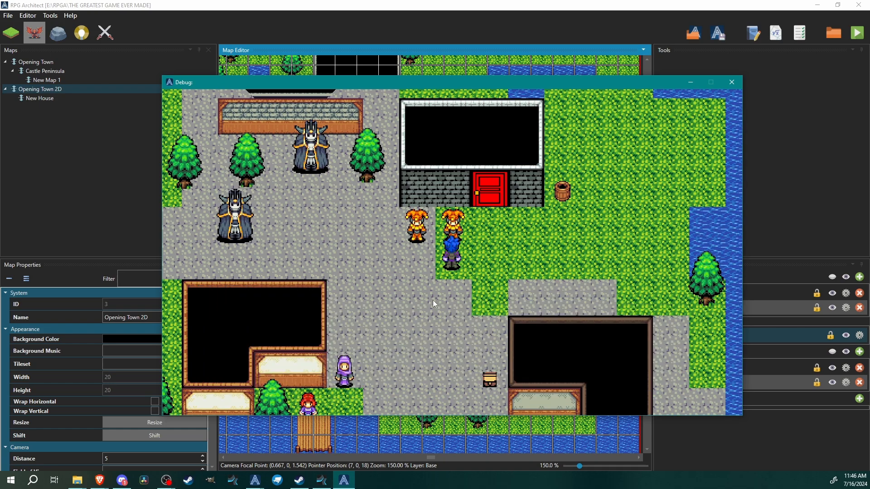
pyautogui.press('Down')
pyautogui.press('Escape')
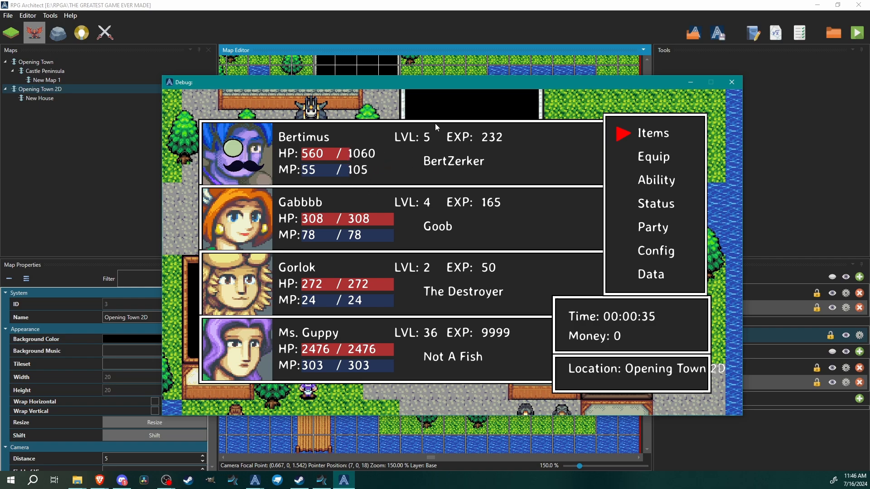
pyautogui.press('Escape')
# Talk to the class-removing NPC, then open the party menu to check Bertimus's class again
pyautogui.press('Left')
pyautogui.press('Up')
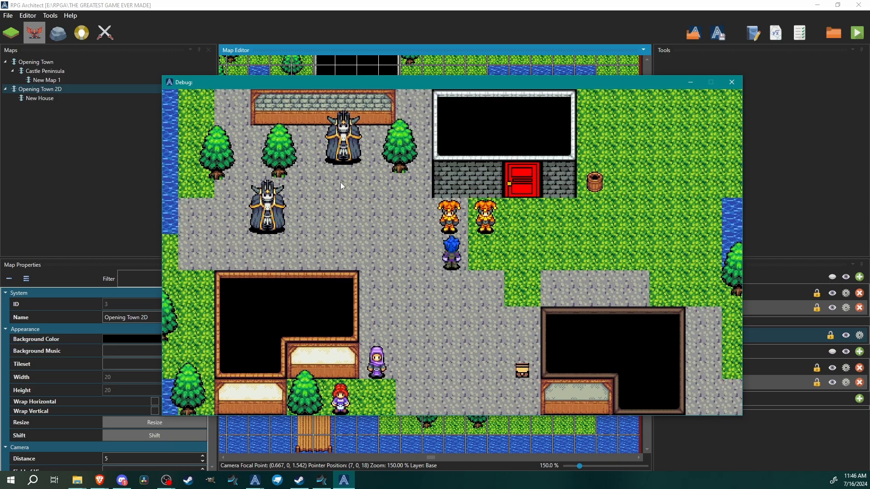
pyautogui.press('Left')
pyautogui.press('Up')
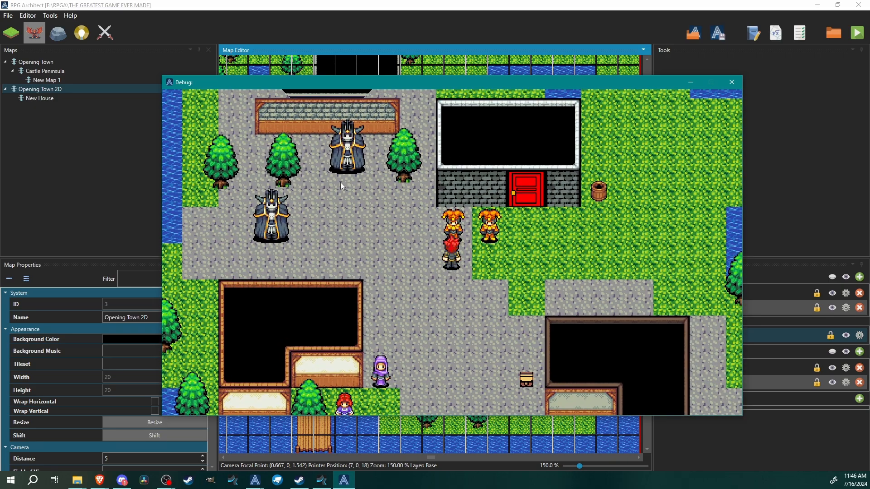
pyautogui.press('Return')
pyautogui.press('Return')
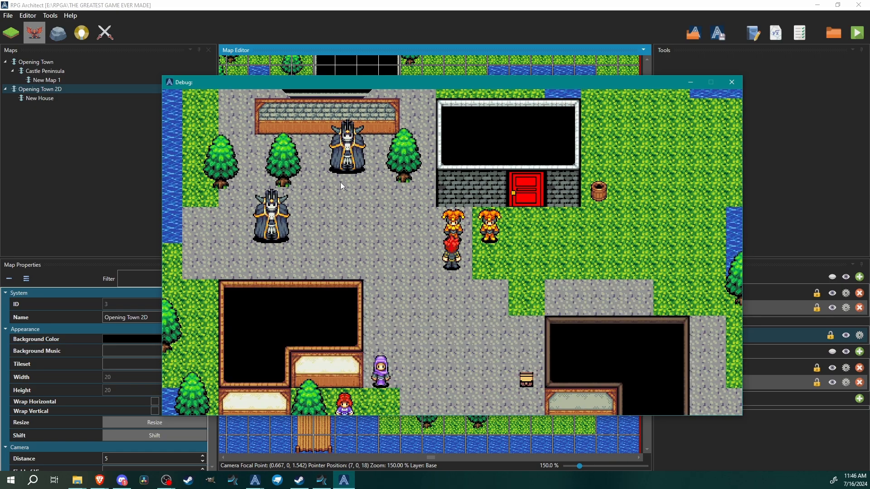
pyautogui.press('Down')
pyautogui.press('Escape')
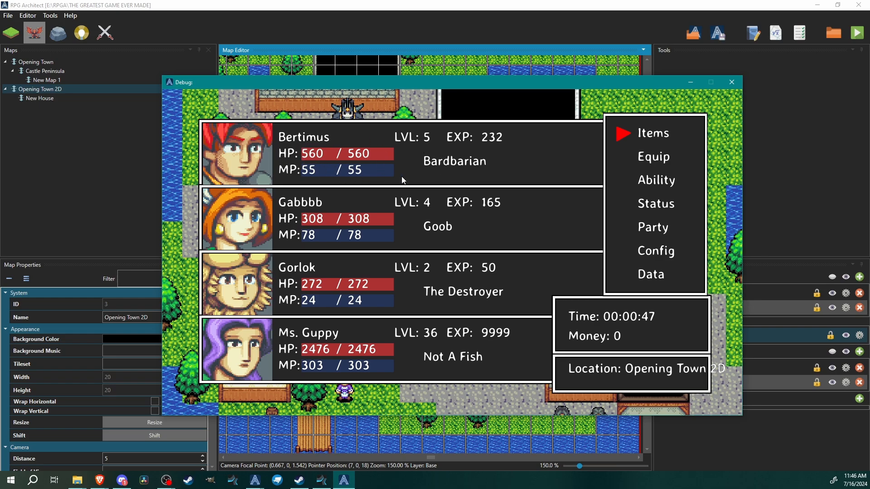
pyautogui.press('Escape')
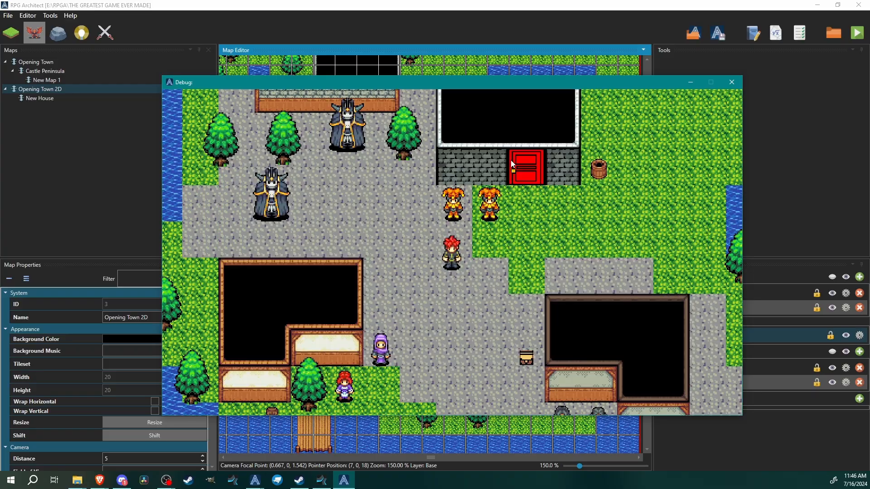
# Talk to the Class Changer NPC once more and check the party menu
pyautogui.press('Up')
pyautogui.press('Right')
pyautogui.press('Return')
pyautogui.press('Return')
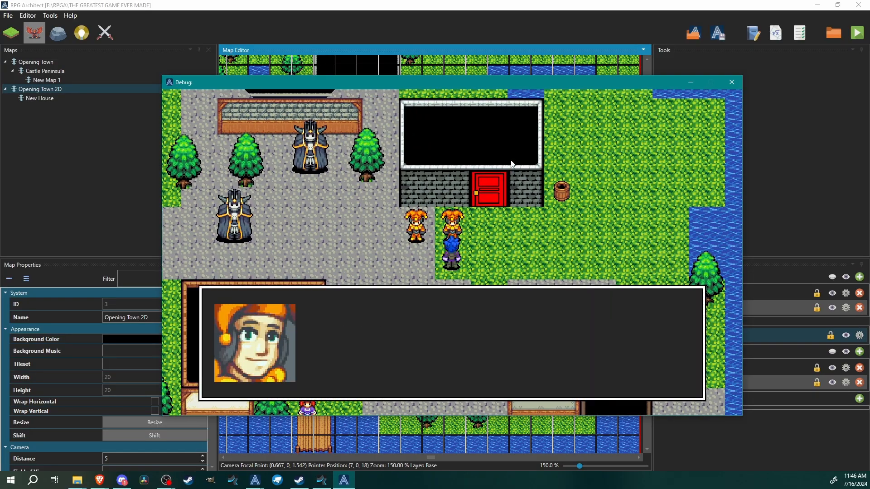
pyautogui.press('Down')
pyautogui.press('Left')
pyautogui.press('Escape')
pyautogui.press('Escape')
# Walk to the Gooble Gobble NPC, start a battle, and open the skill list
pyautogui.press('Left')
pyautogui.press('Up')
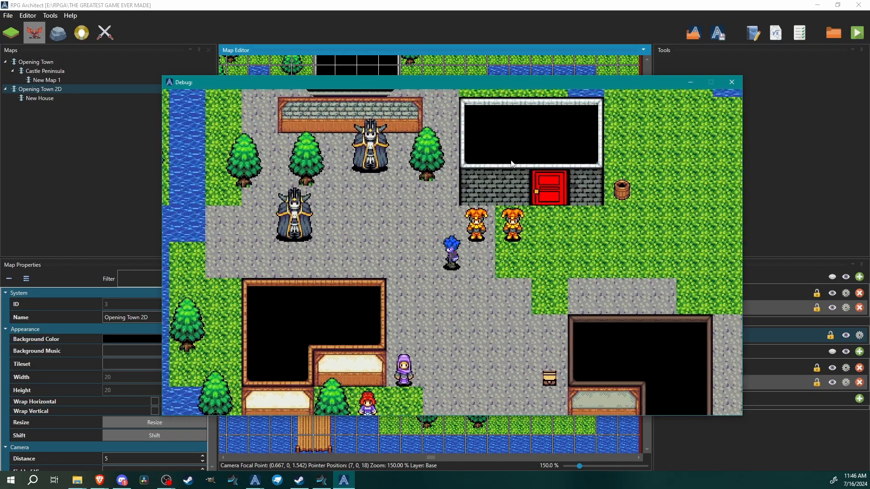
pyautogui.press('Up')
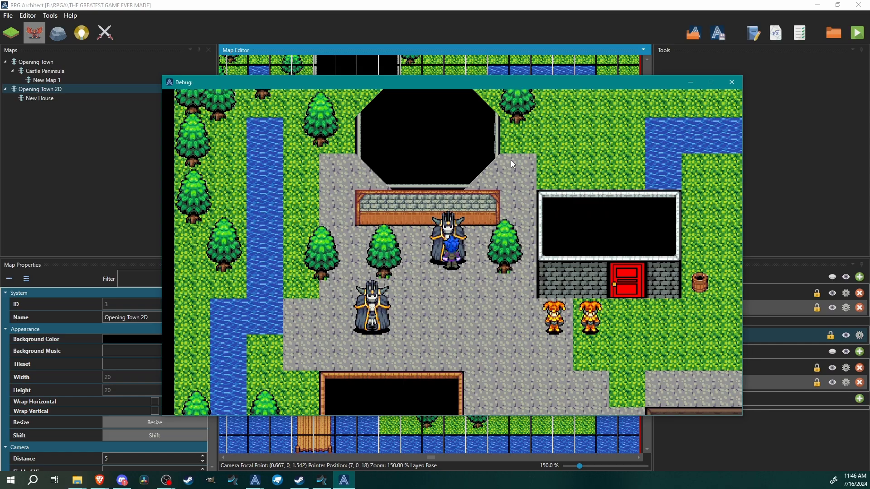
pyautogui.press('Down')
pyautogui.press('Left')
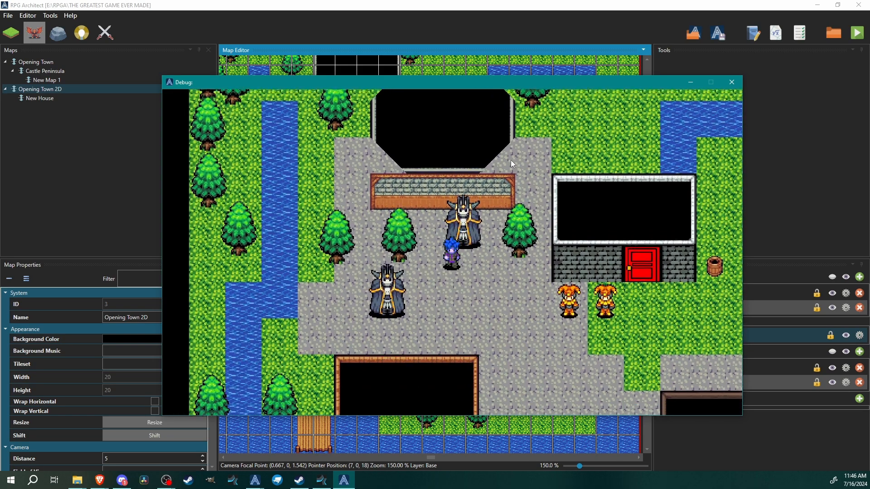
pyautogui.press('Left')
pyautogui.press('Down')
pyautogui.press('Left')
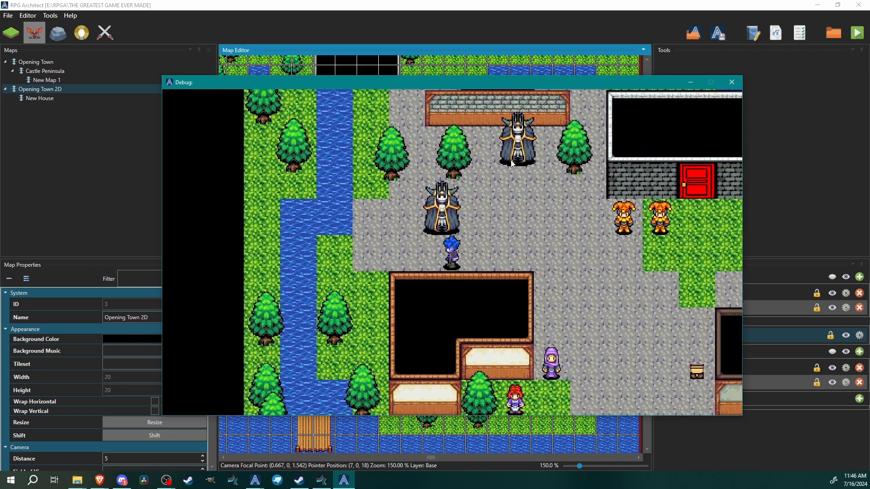
pyautogui.press('Up')
pyautogui.press('Return')
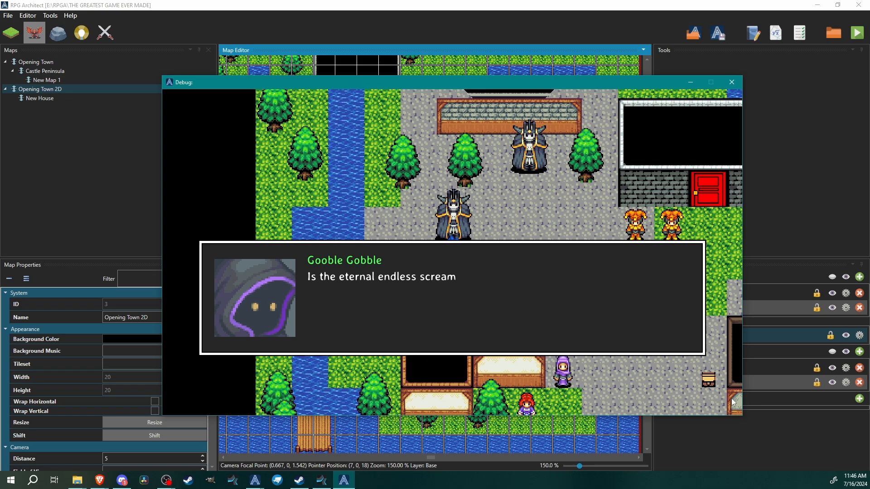
pyautogui.press('Return')
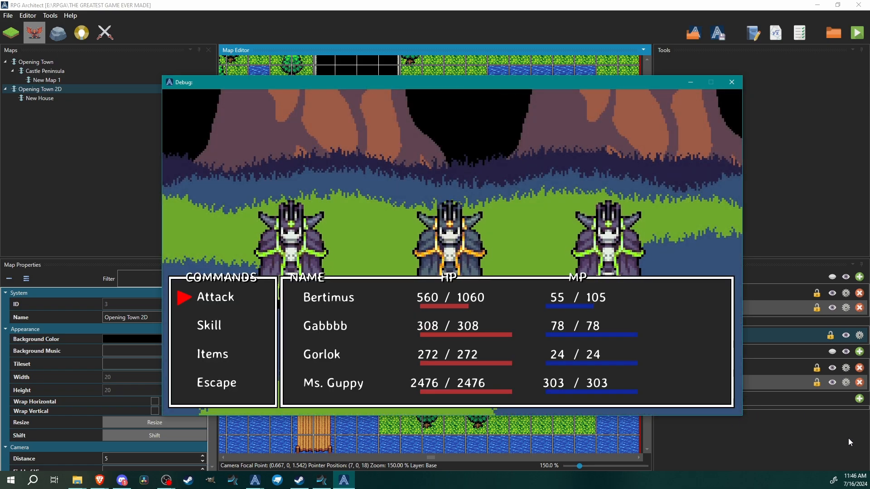
pyautogui.press('Down')
pyautogui.press('Return')
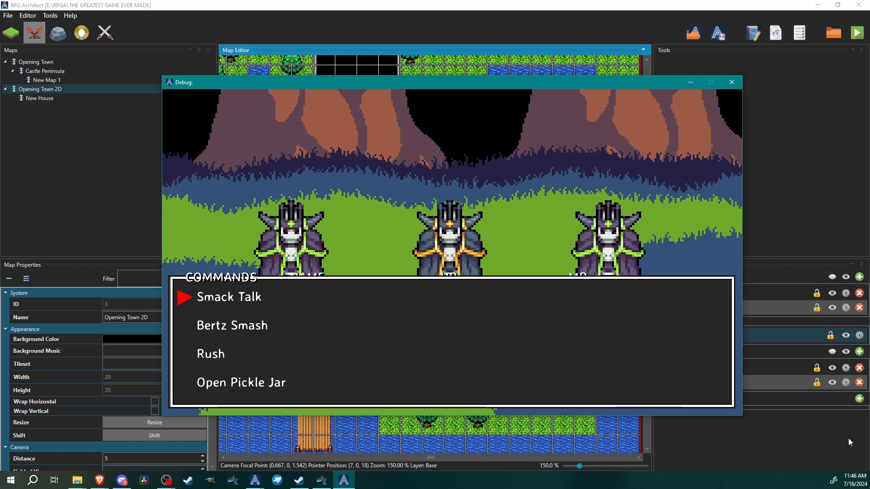
# Scroll through the battle skill list, back out of the menu, and close the test game window
pyautogui.press('Down')
pyautogui.press('Down')
pyautogui.press('Down')
pyautogui.press('Down')
pyautogui.press('Down')
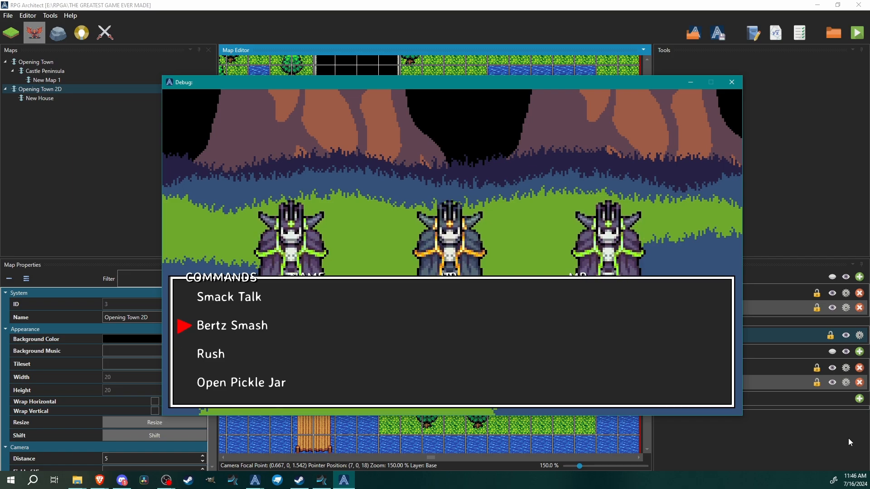
pyautogui.press('Down')
pyautogui.press('Down')
pyautogui.press('Down')
pyautogui.press('Down')
pyautogui.press('Up')
pyautogui.press('Down')
pyautogui.press('Up')
pyautogui.press('Escape')
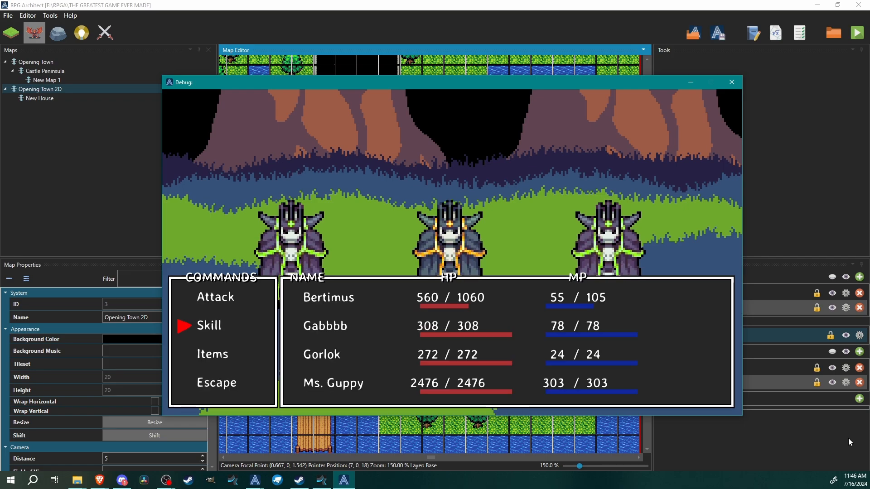
pyautogui.click(731, 82)
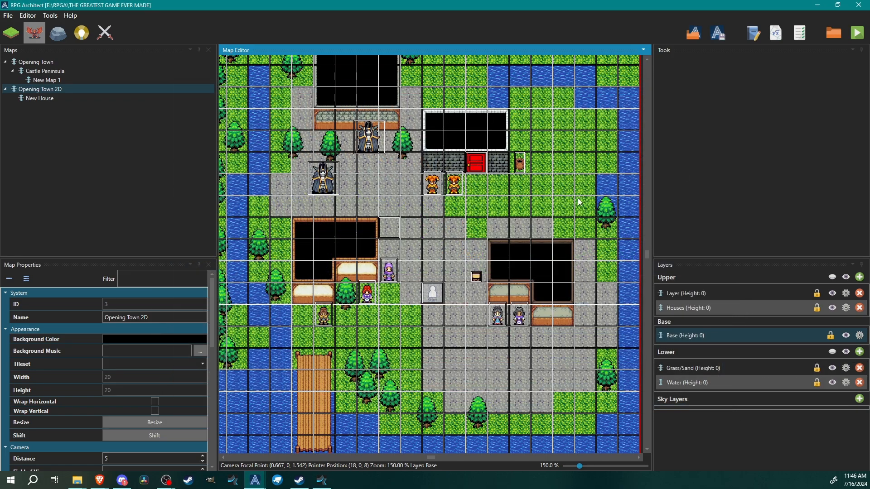
# In the database, set the BertZerker class's Rank to Level and Growth to Experience, then apply and close
pyautogui.click(47, 15)
pyautogui.click(58, 24)
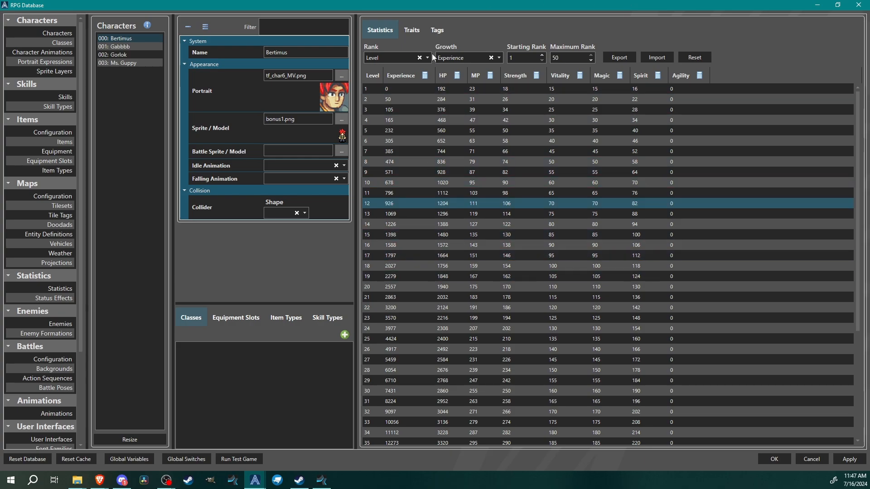
pyautogui.click(56, 45)
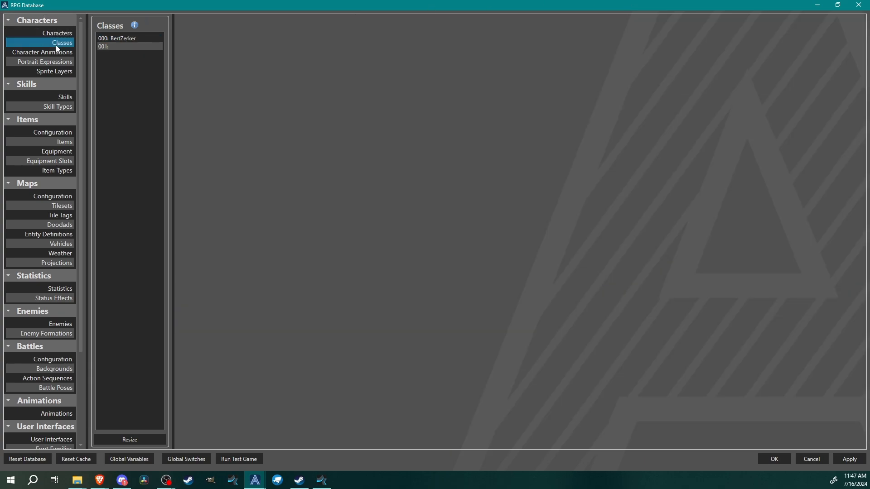
pyautogui.click(143, 37)
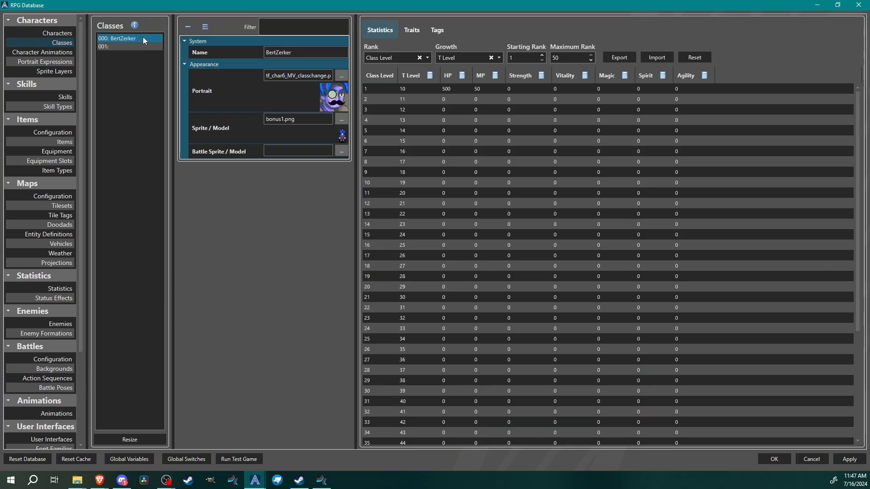
pyautogui.click(396, 58)
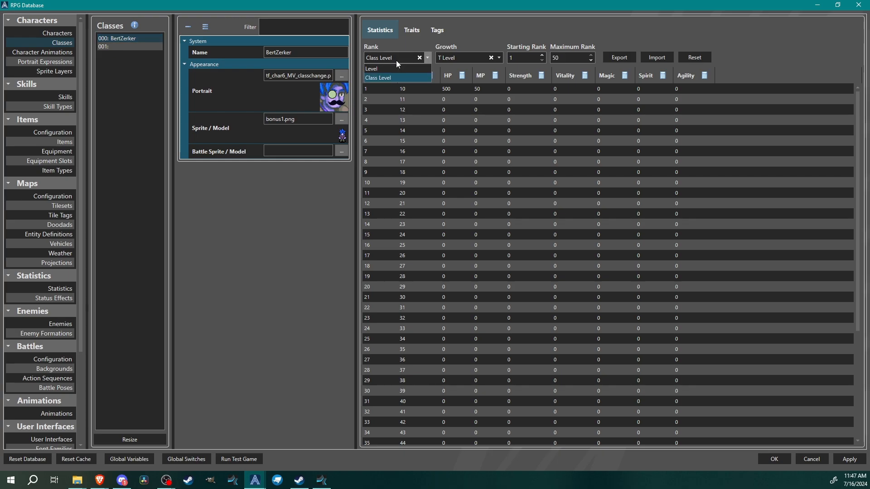
pyautogui.click(373, 68)
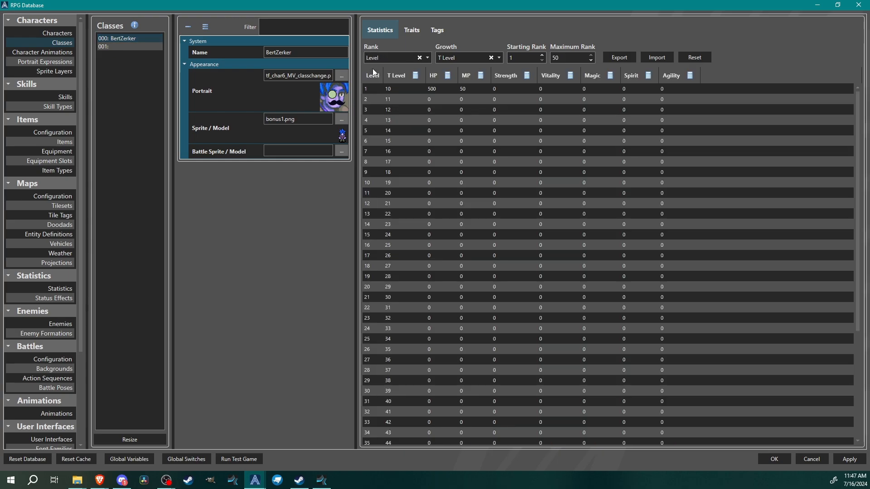
pyautogui.click(463, 59)
pyautogui.click(462, 69)
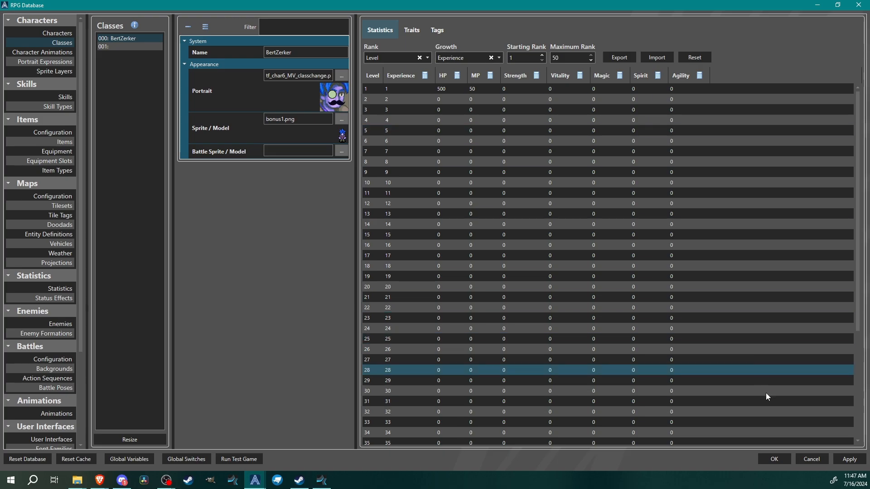
pyautogui.click(849, 459)
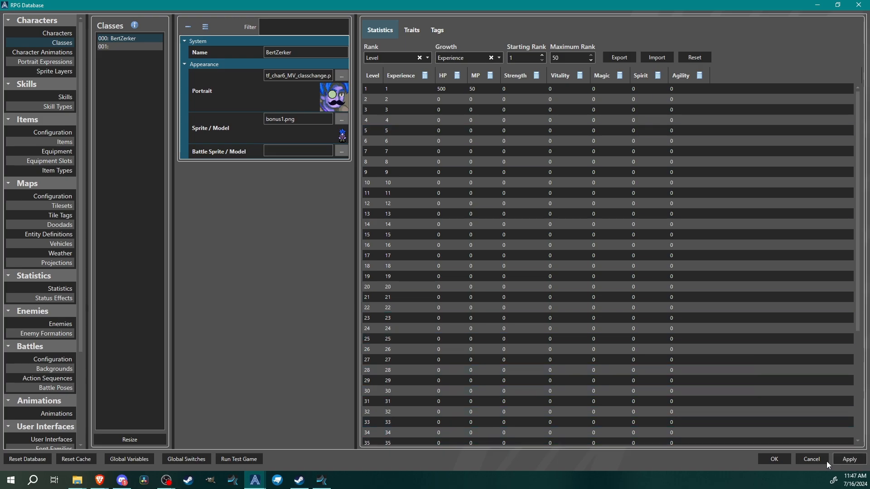
pyautogui.click(774, 459)
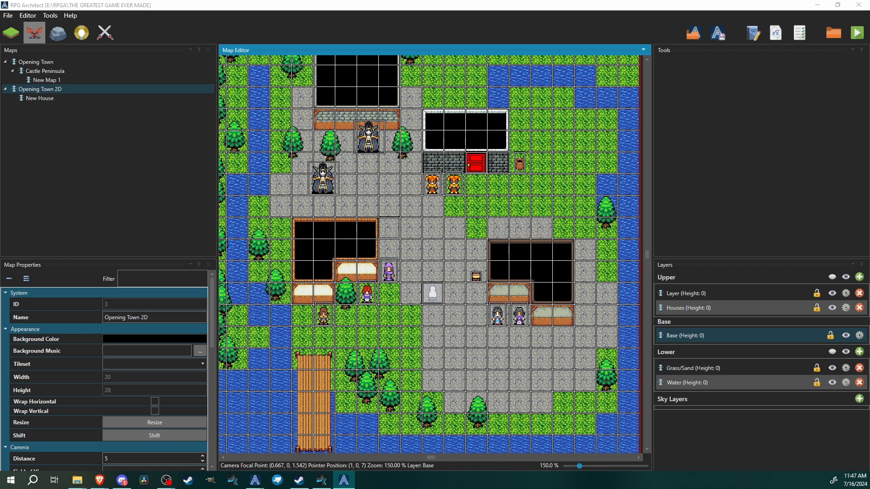
# Run a test play, walk up to the Class Changer NPC, and talk to it
pyautogui.moveTo(0, 118); pyautogui.dragTo(441, 102)
pyautogui.press('Up')
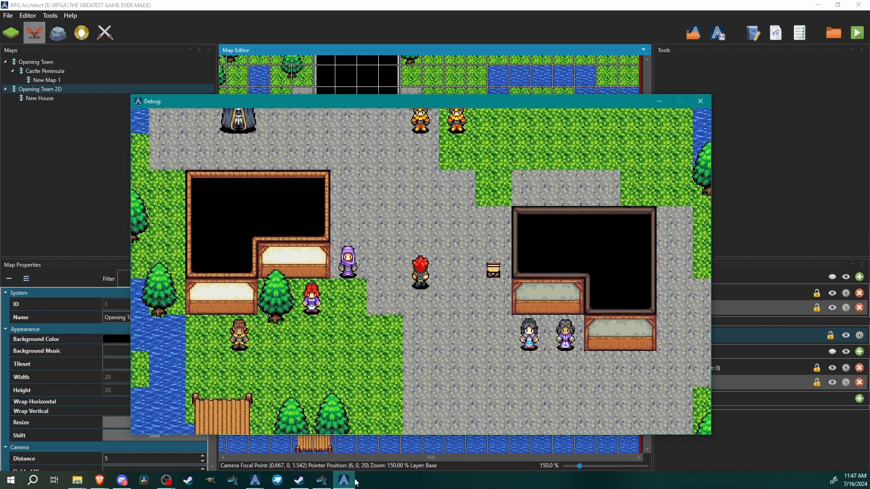
pyautogui.press('Right')
pyautogui.press('Up')
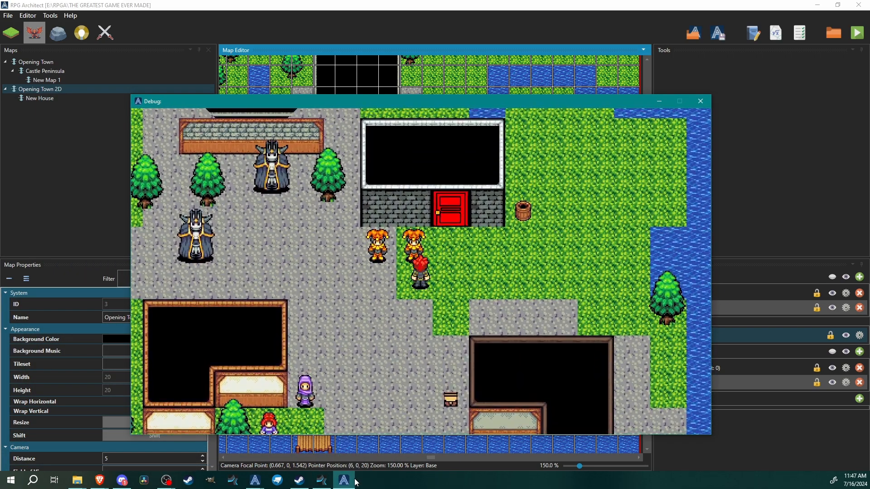
pyautogui.press('Escape')
pyautogui.press('Escape')
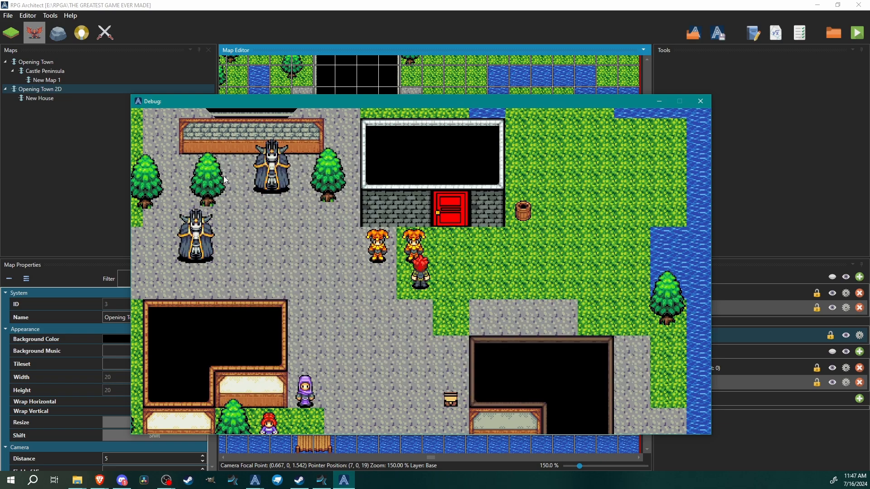
pyautogui.press('Return')
pyautogui.press('Return')
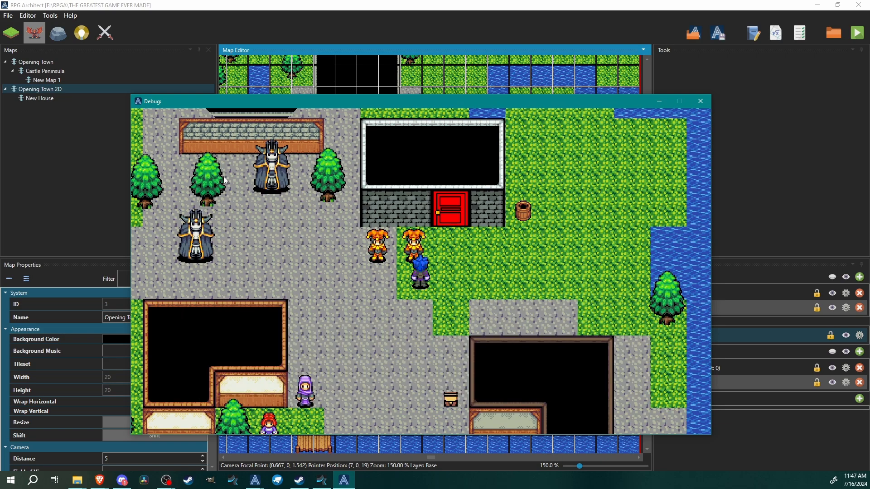
pyautogui.press('Escape')
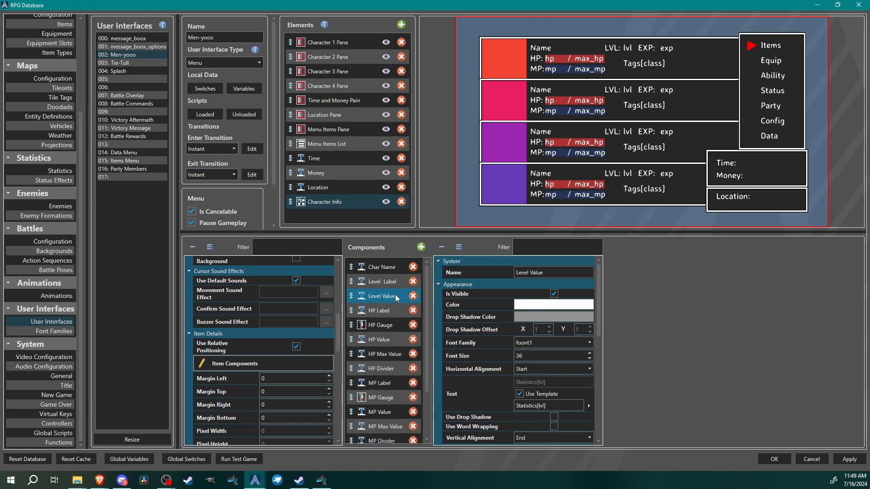
# Try changing the Level Value component's text template to Statistics[clvl] in the menu interface, then close the database
pyautogui.scroll(-1, 475, 389)
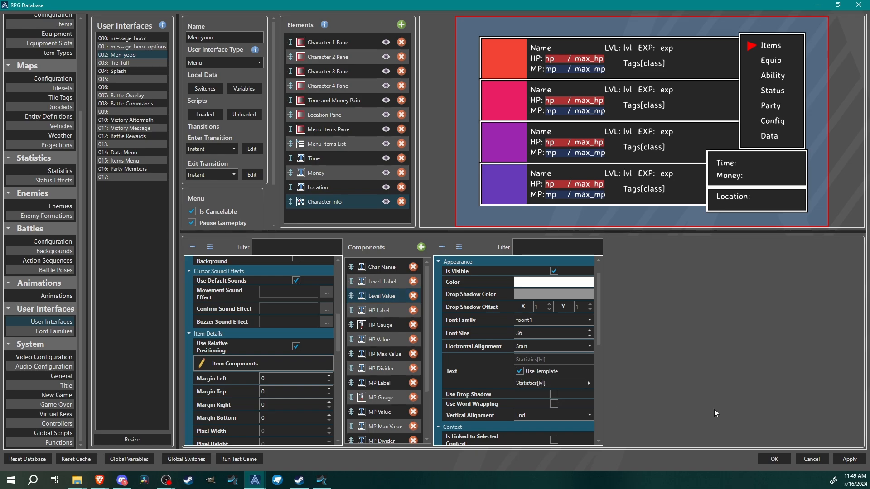
pyautogui.write('c')
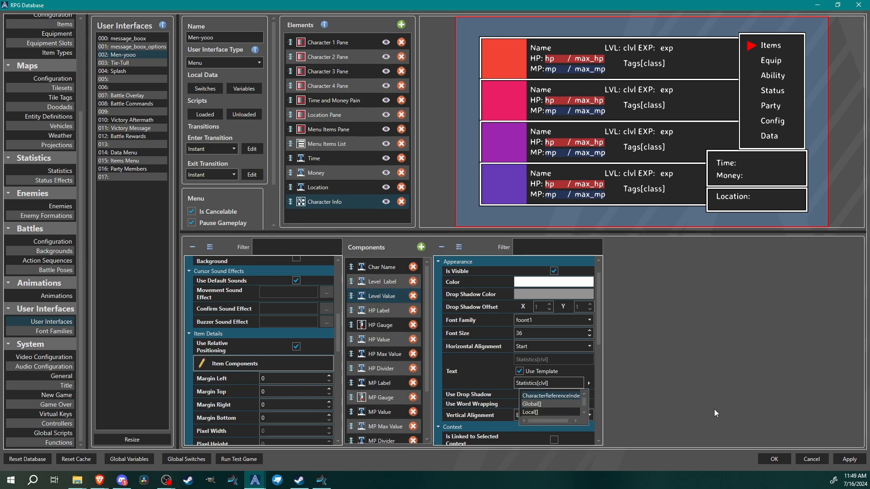
pyautogui.press('BackSpace')
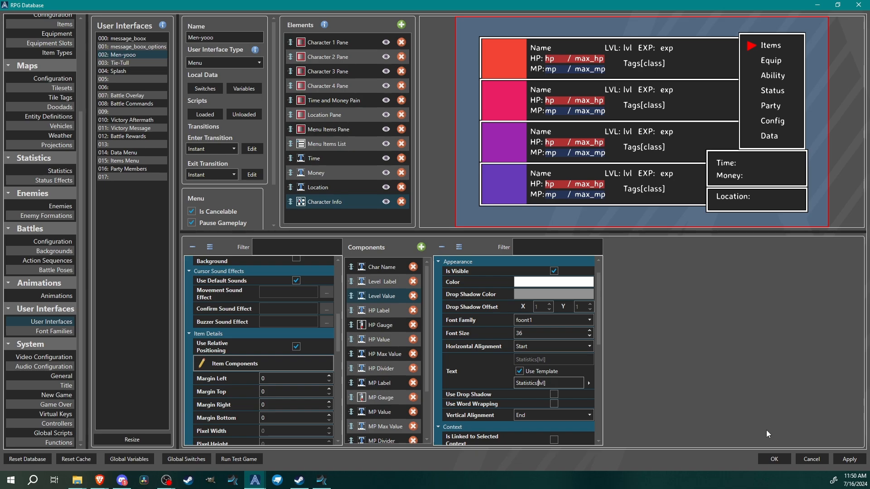
pyautogui.click(773, 459)
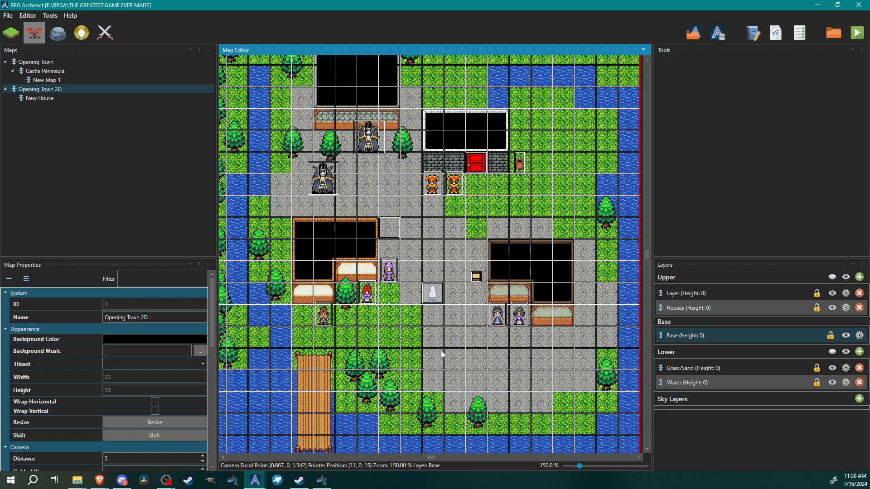
pyautogui.moveTo(490, 325)
pyautogui.mouseDown(button='middle')
pyautogui.moveTo(500, 340)
pyautogui.moveTo(496, 326)
pyautogui.moveTo(483, 330)
pyautogui.moveTo(497, 335)
pyautogui.mouseUp(button='middle')
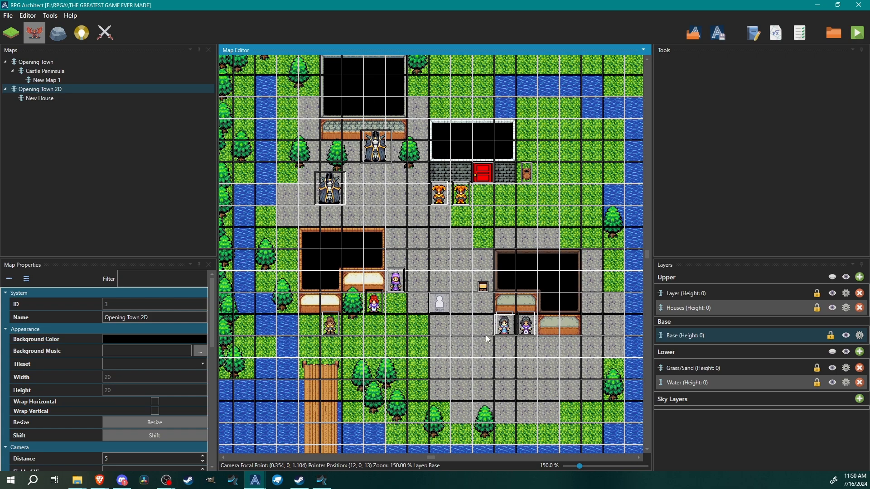